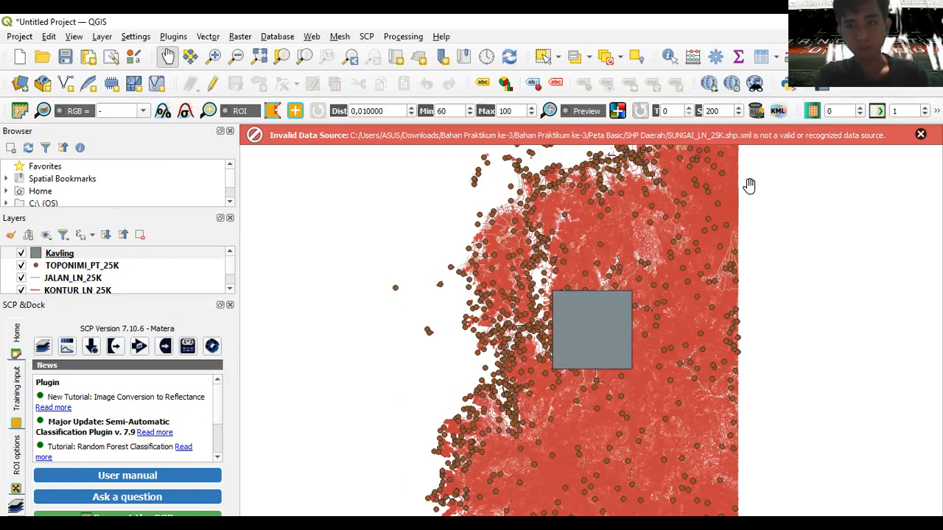
# - Dismiss the invalid data source warning and launch the Vector Geoprocessing Clip tool
pyautogui.click(920, 134)
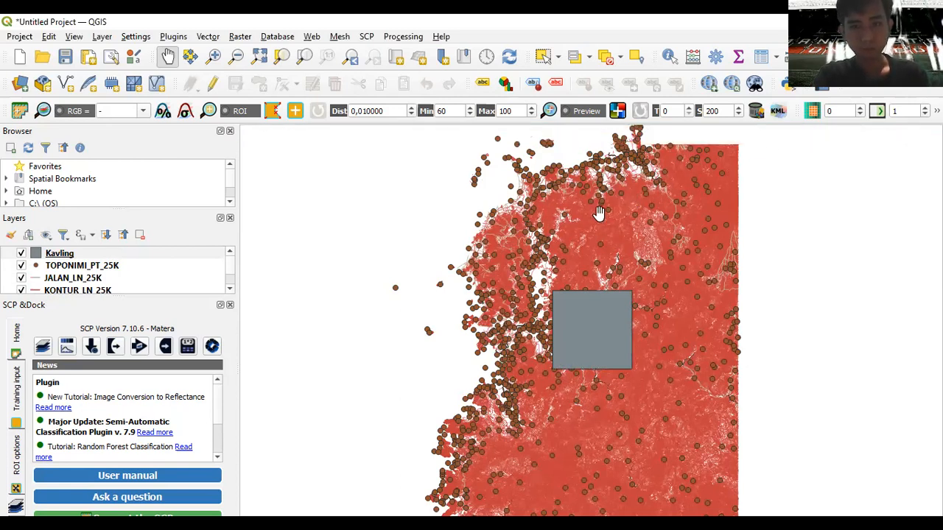
pyautogui.scroll(-1, 599, 213)
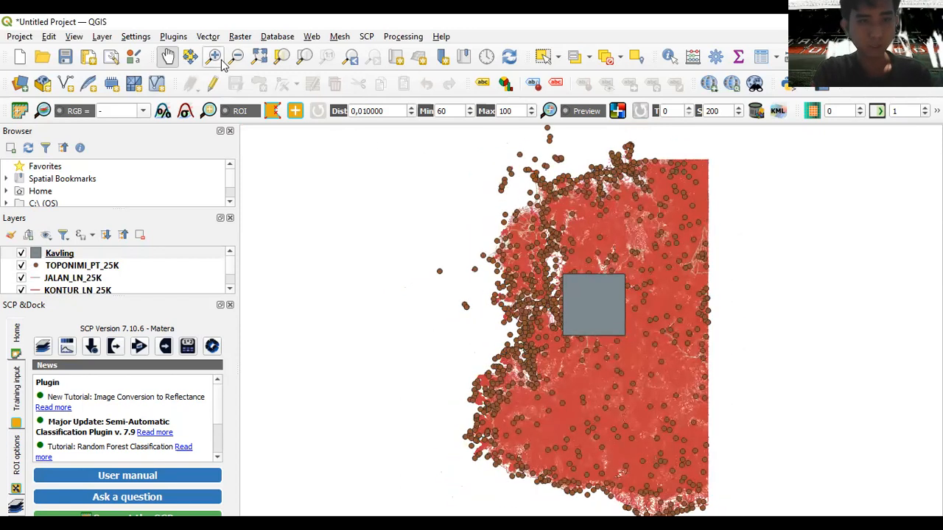
pyautogui.click(208, 36)
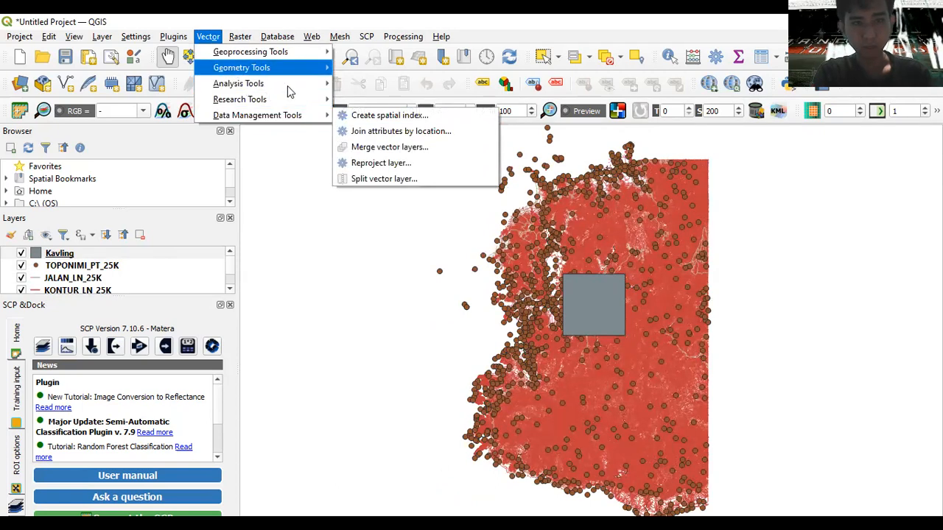
pyautogui.moveTo(218, 45)
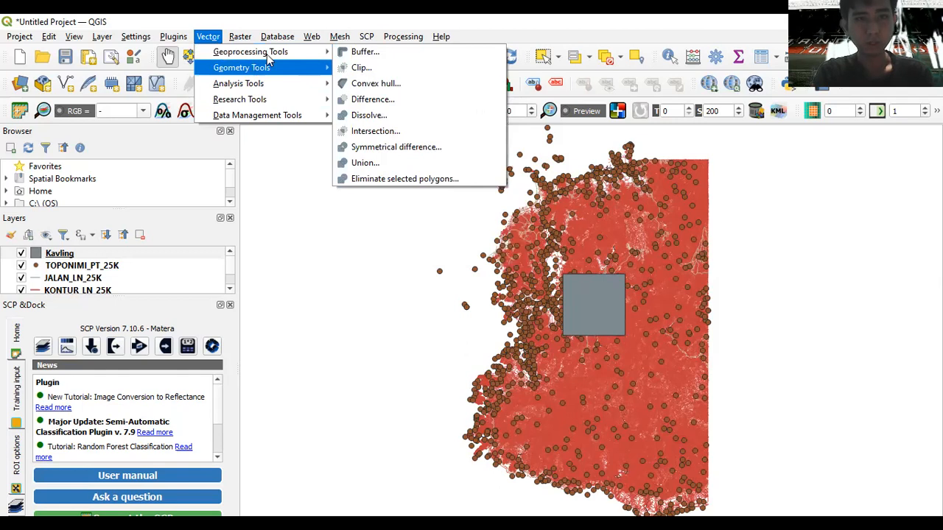
pyautogui.click(389, 69)
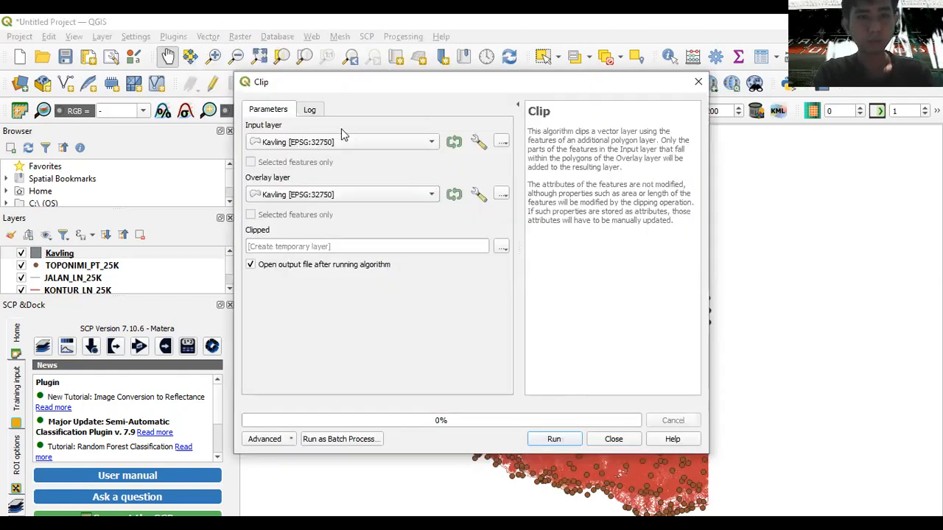
# - Clip JALAN_LN_25K by the Kavling overlay, with the clipped output going to a file
pyautogui.click(351, 141)
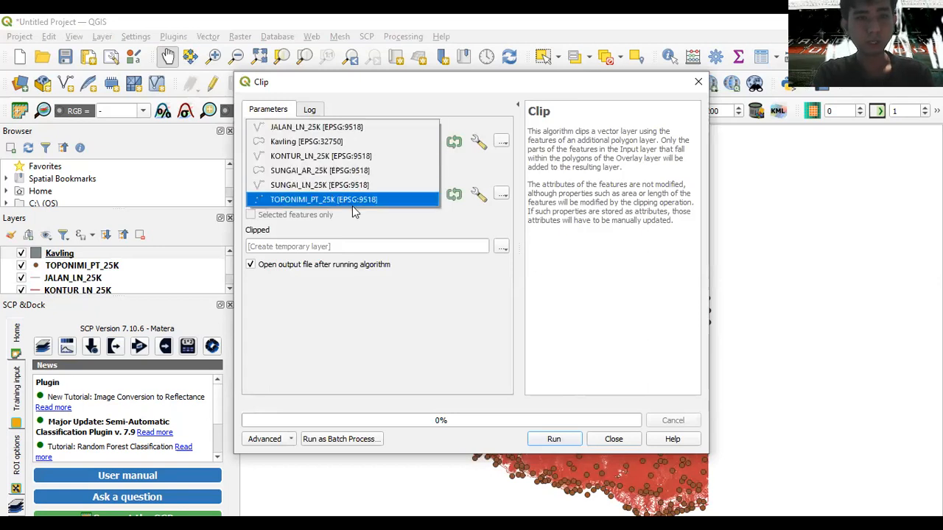
pyautogui.click(335, 128)
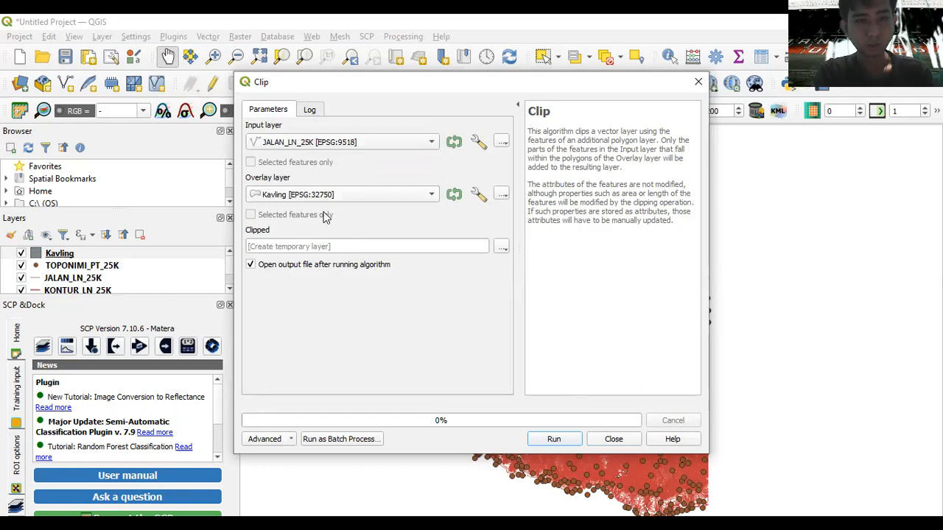
pyautogui.click(501, 248)
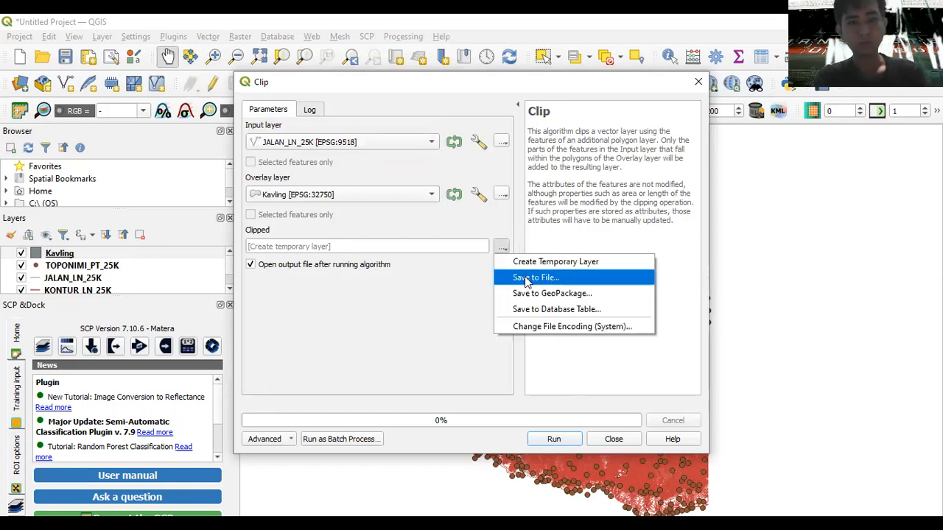
pyautogui.click(536, 278)
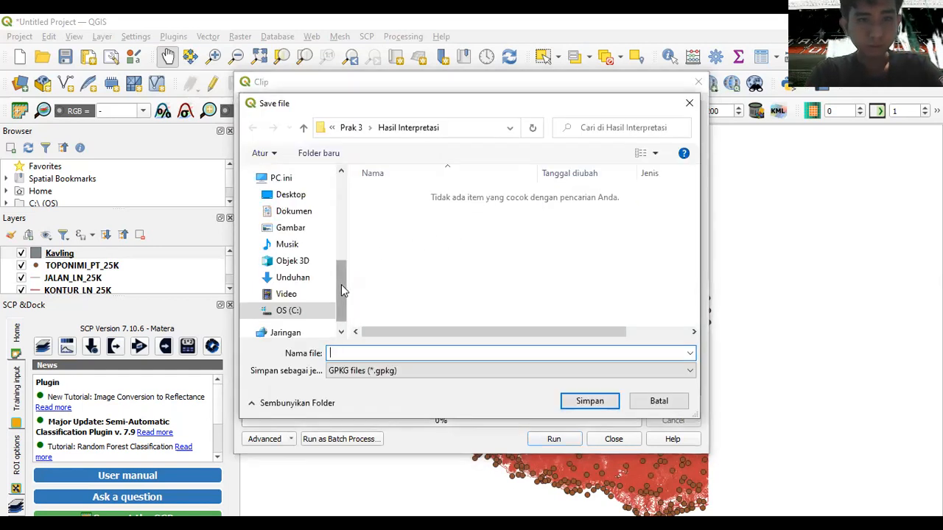
# - Create a new folder 'SHP Praktikum 3' inside EnMin and go into it
pyautogui.moveTo(341, 285); pyautogui.dragTo(336, 196)
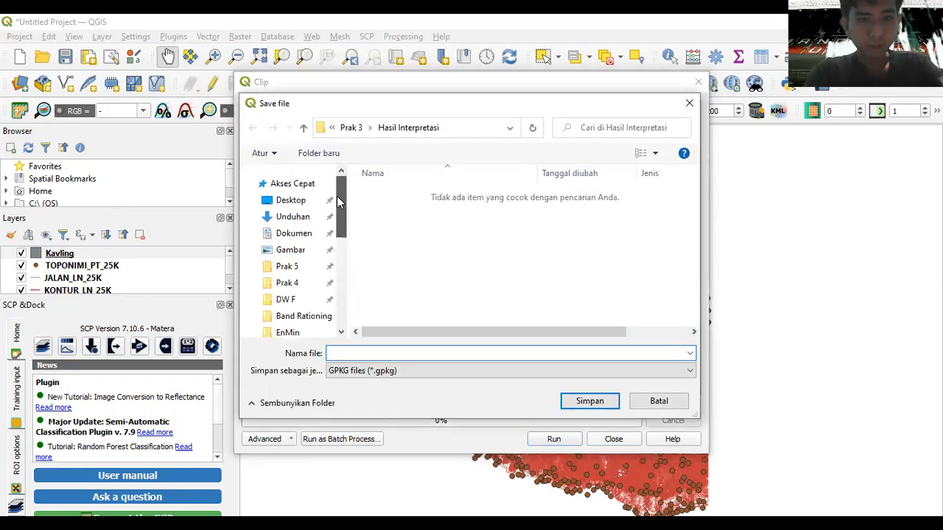
pyautogui.click(298, 332)
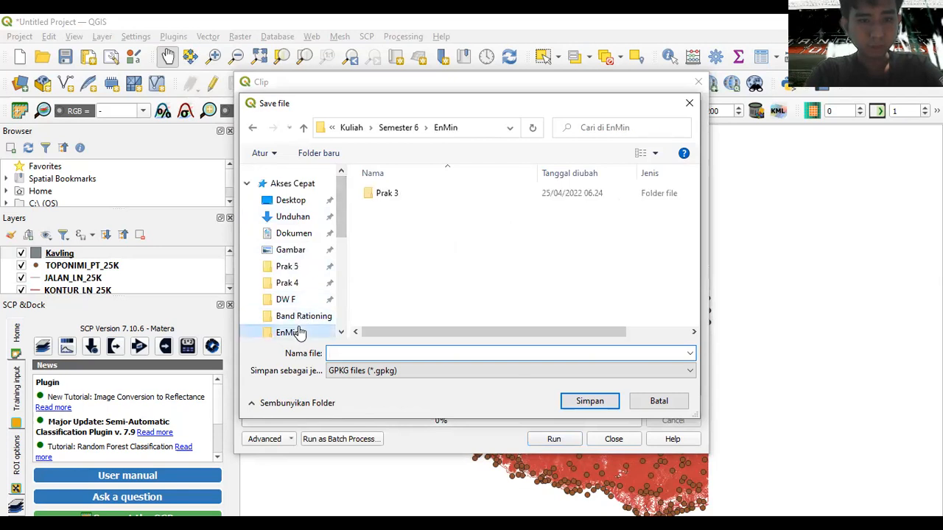
pyautogui.rightClick(419, 222)
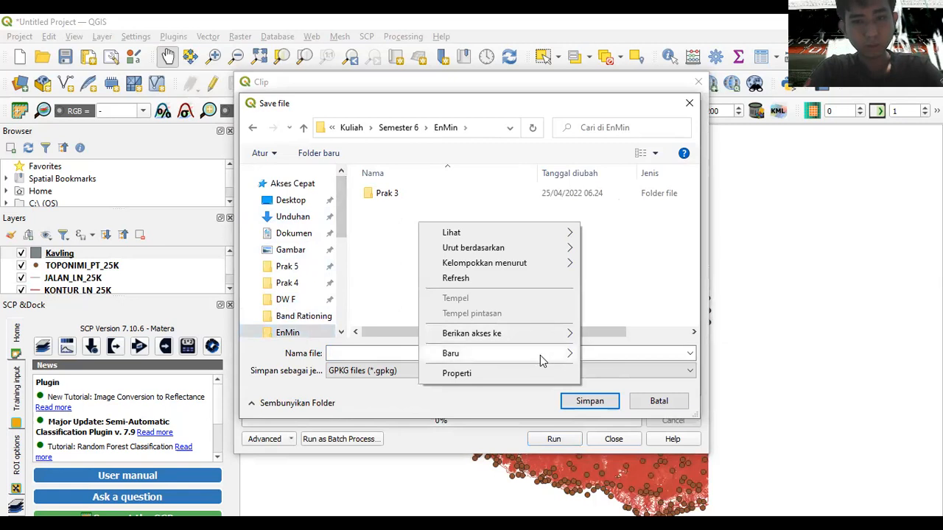
pyautogui.moveTo(540, 355)
pyautogui.click(610, 355)
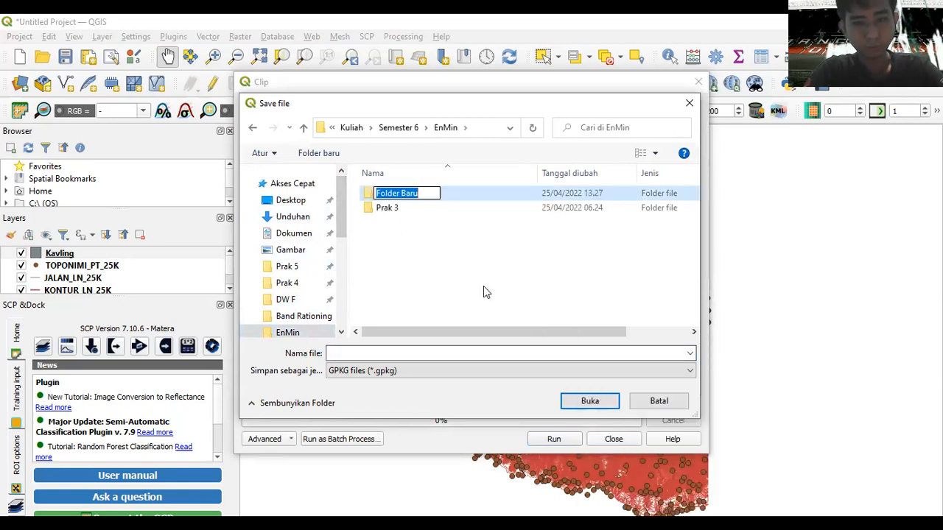
pyautogui.write('SHP')
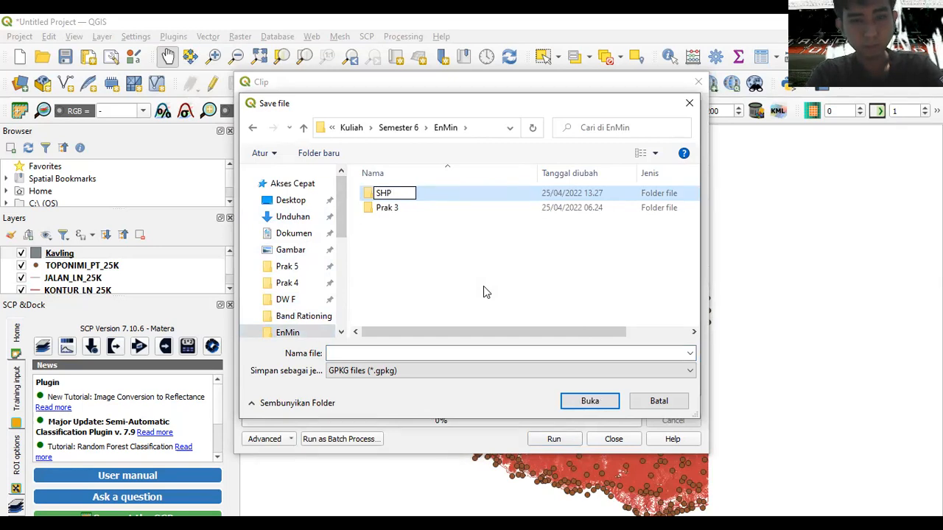
pyautogui.write(' Praktikum 3')
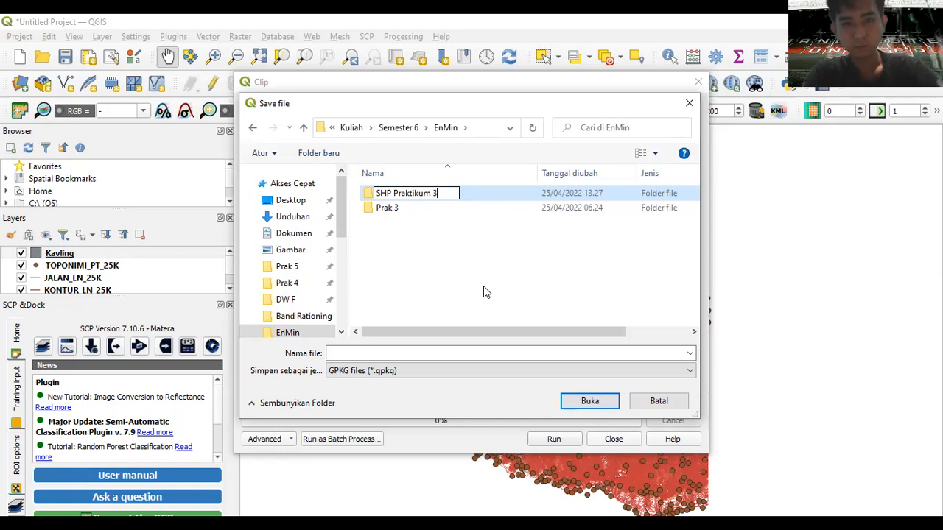
pyautogui.press('Return')
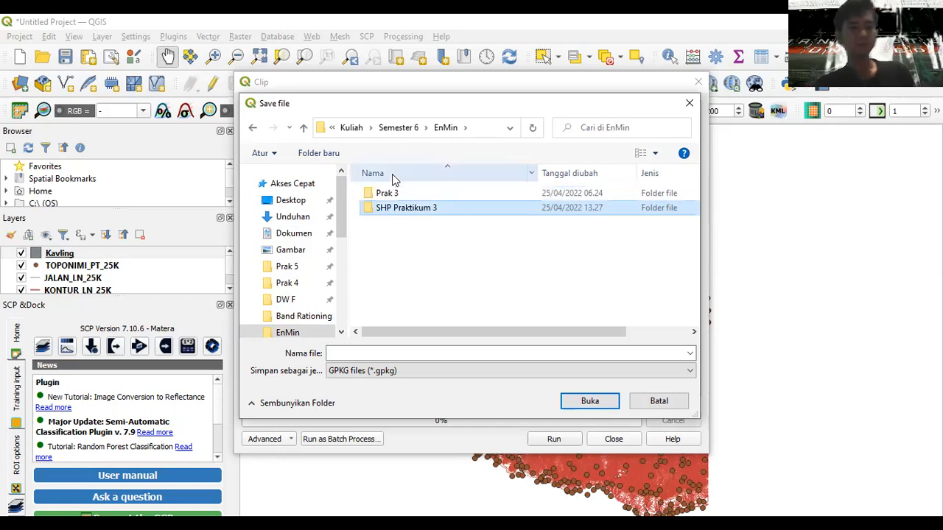
pyautogui.doubleClick(404, 212)
# - Save the clipped output as Jalan Clip and run the clip
pyautogui.click(366, 353)
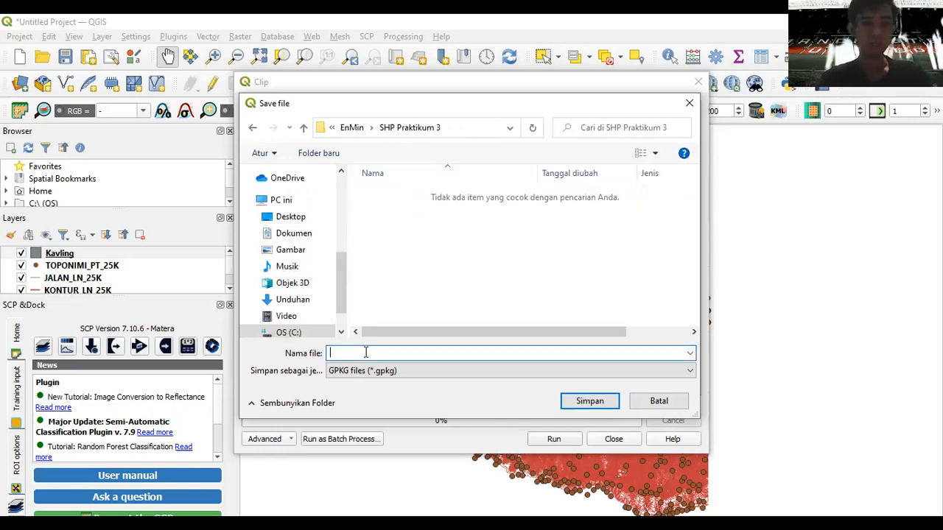
pyautogui.write('Jalan Clip')
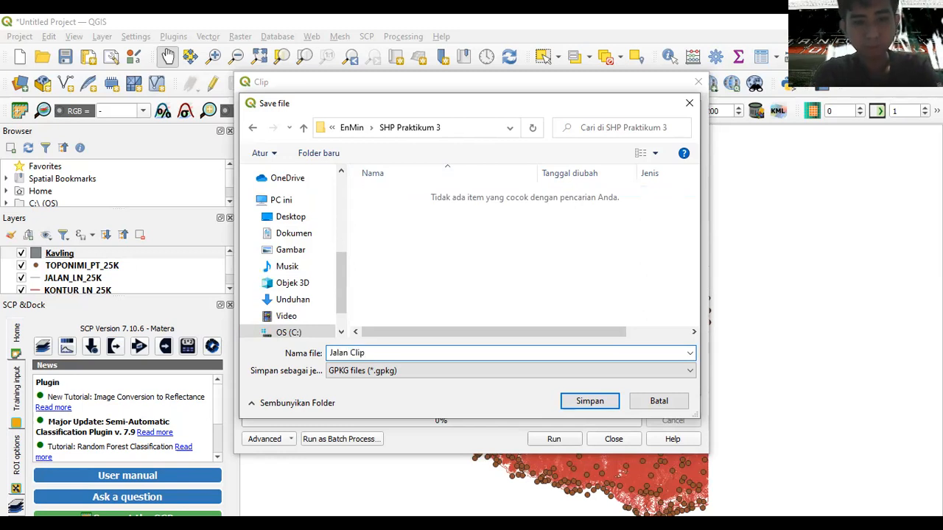
pyautogui.click(580, 407)
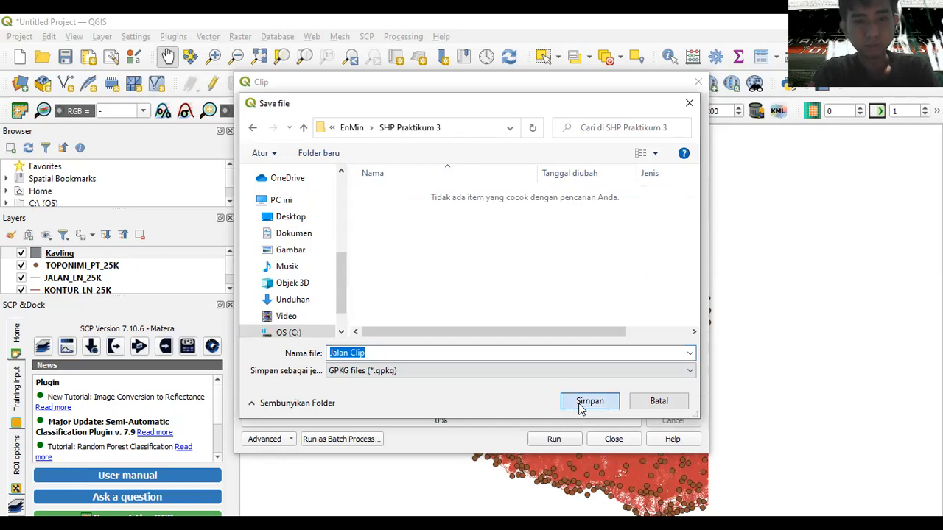
pyautogui.click(554, 440)
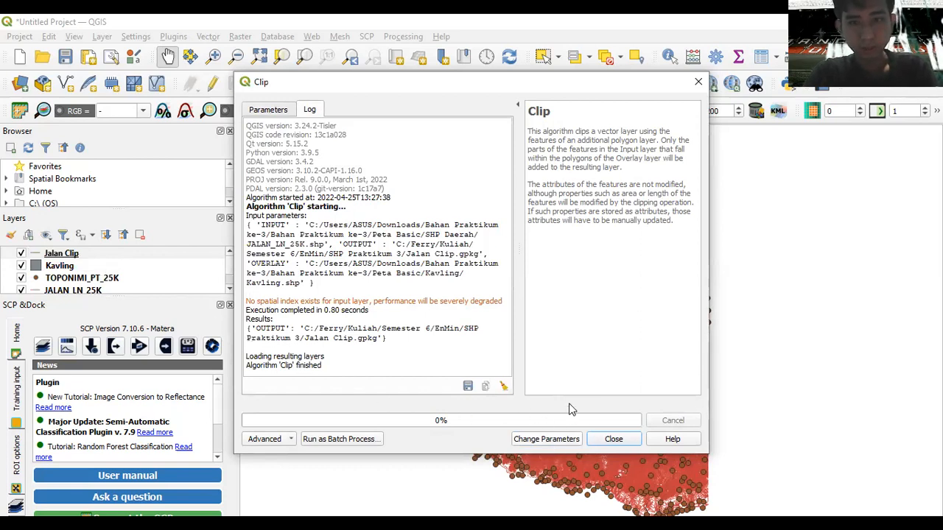
# - Clip KONTUR_LN_25K by Kavling into a file named Kontur Clip and run it
pyautogui.click(272, 112)
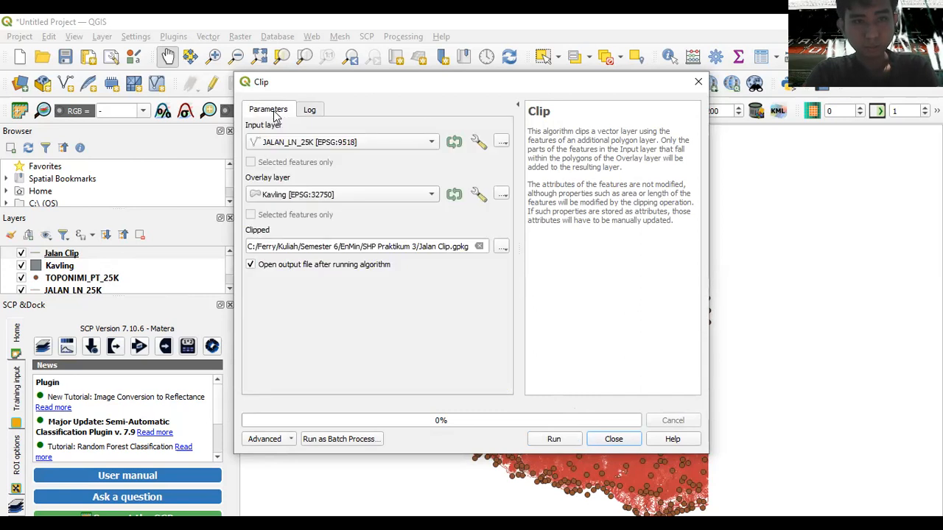
pyautogui.click(344, 146)
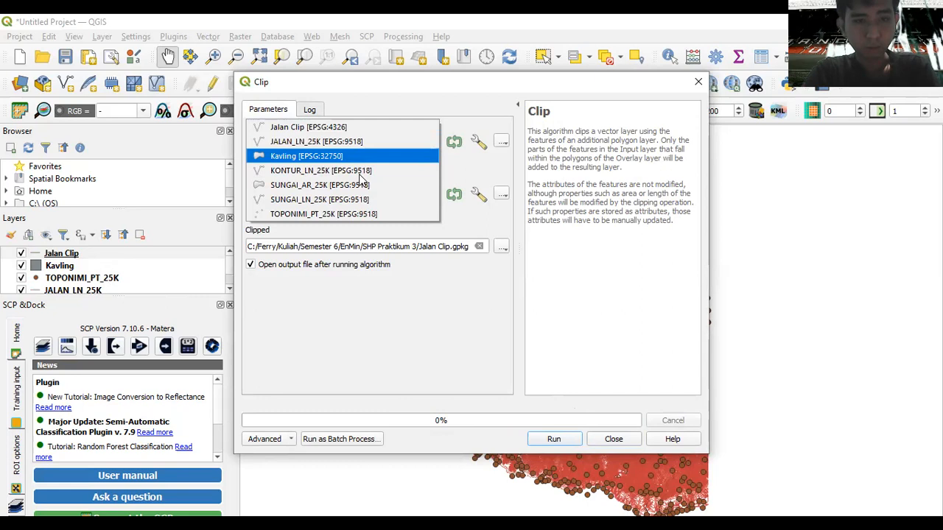
pyautogui.click(360, 172)
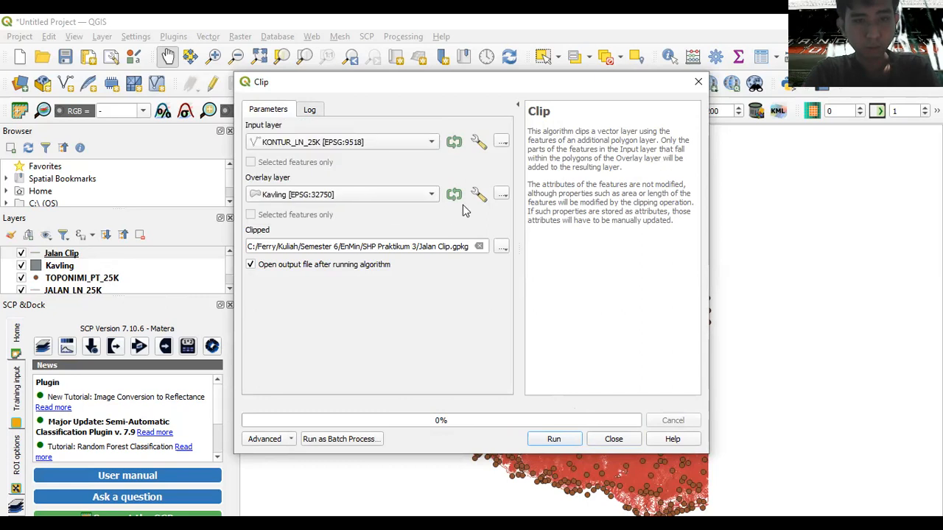
pyautogui.click(501, 249)
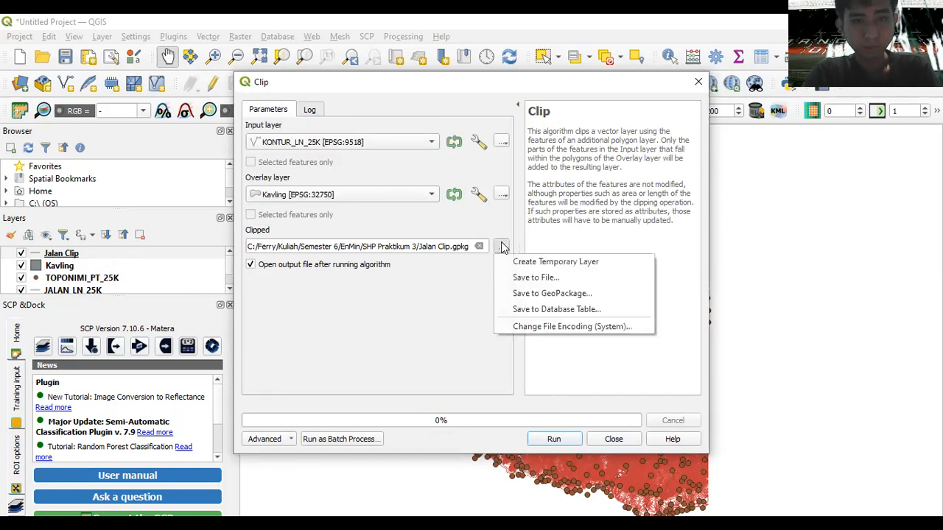
pyautogui.click(521, 278)
pyautogui.write('Ko')
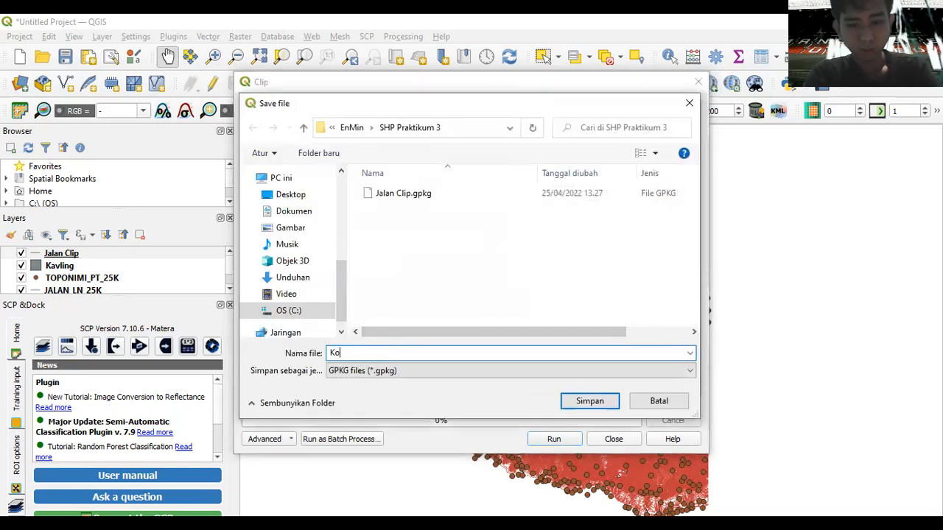
pyautogui.write('ntur Clip')
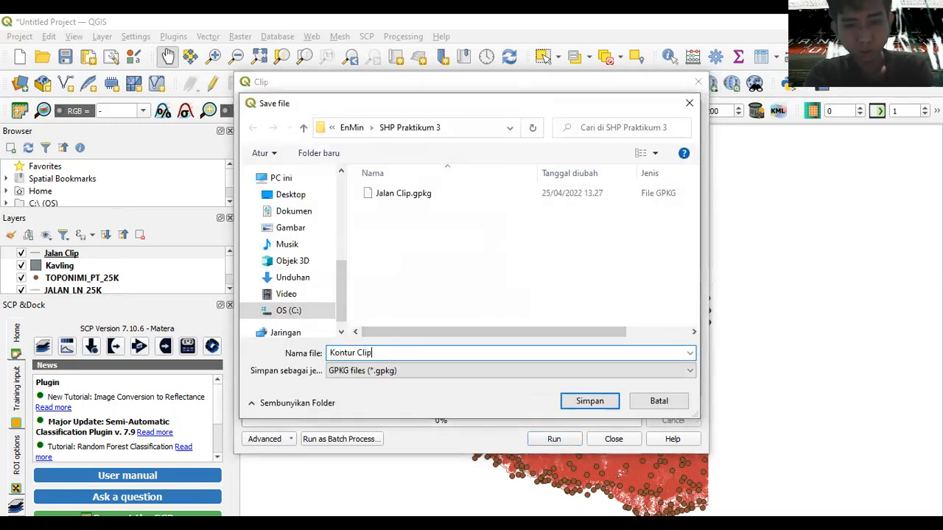
pyautogui.press('Return')
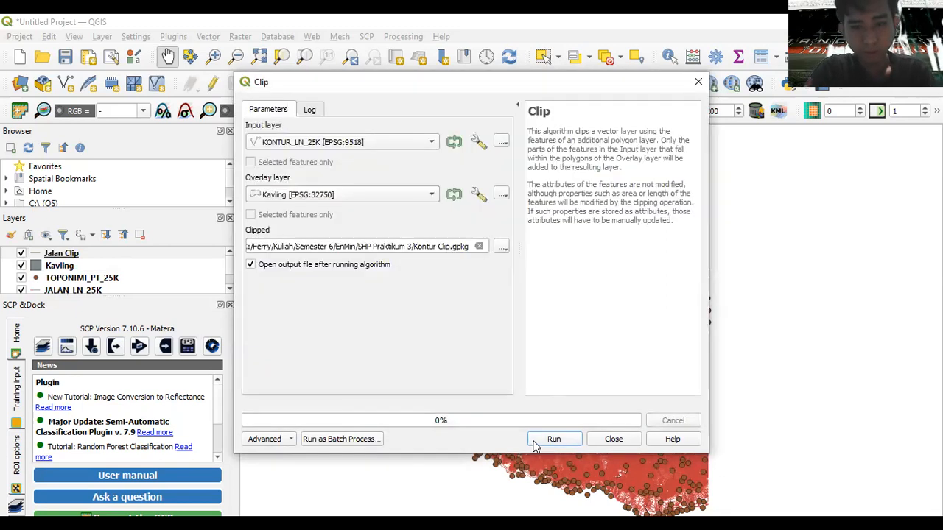
pyautogui.click(545, 440)
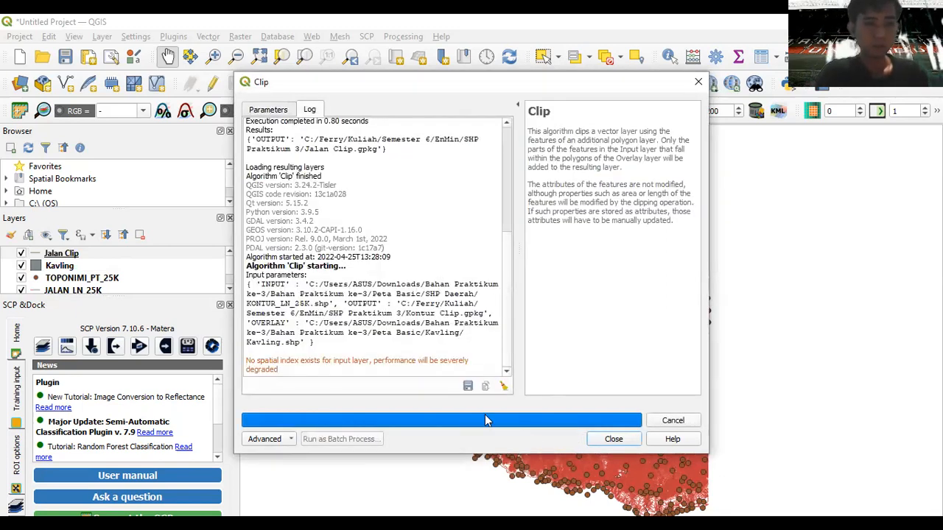
# - Clip SUNGAI_AR_25K by Kavling into Sungai Besar Clip.gpkg and run it
pyautogui.click(275, 111)
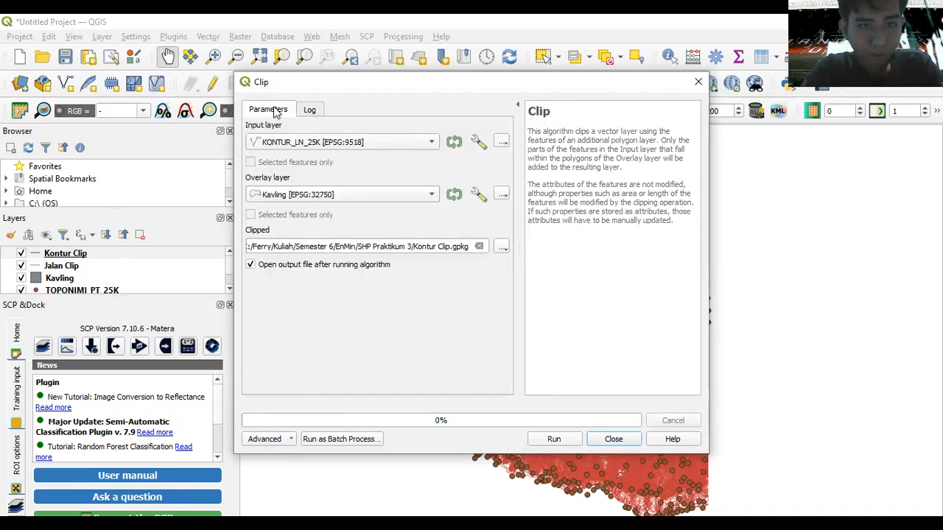
pyautogui.click(419, 145)
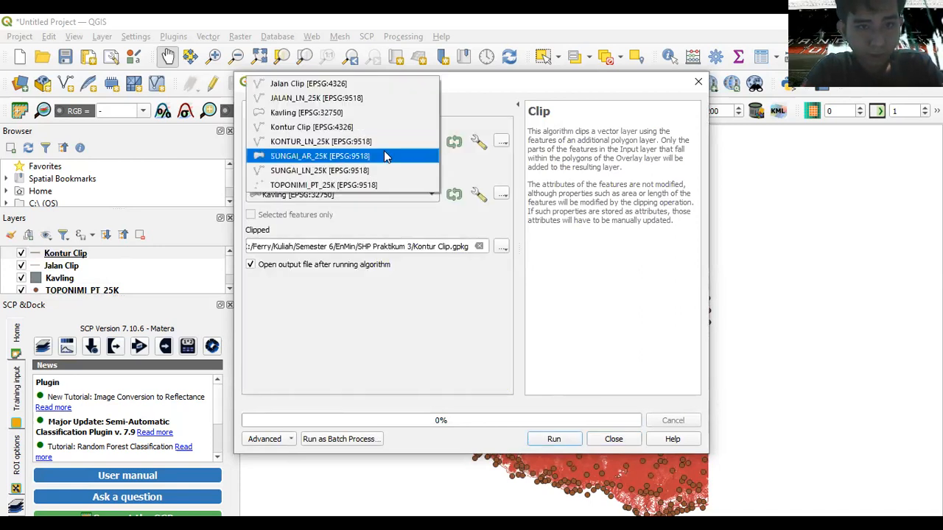
pyautogui.click(384, 155)
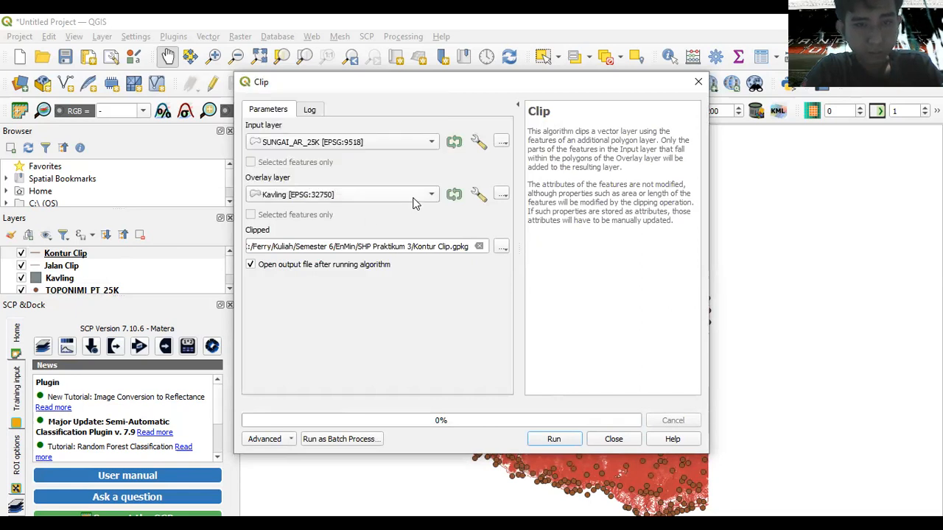
pyautogui.click(501, 247)
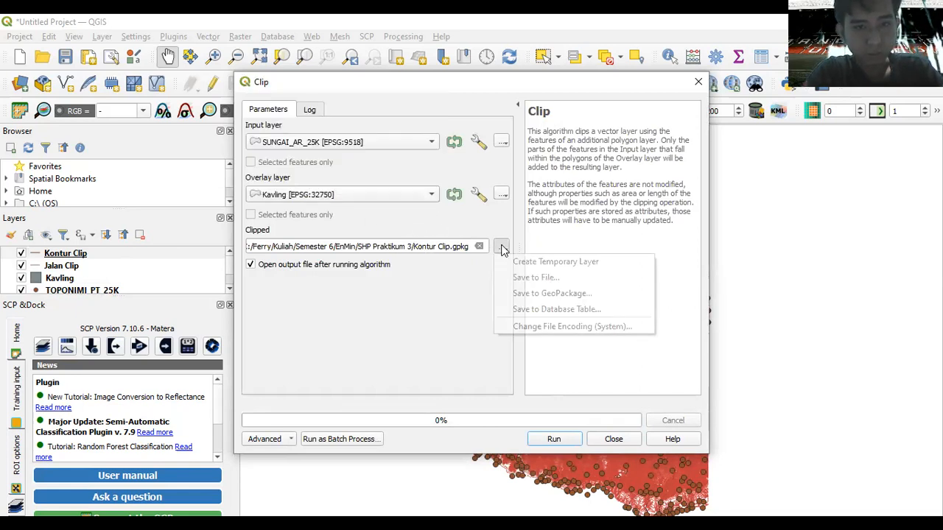
pyautogui.click(524, 278)
pyautogui.write('Su gai')
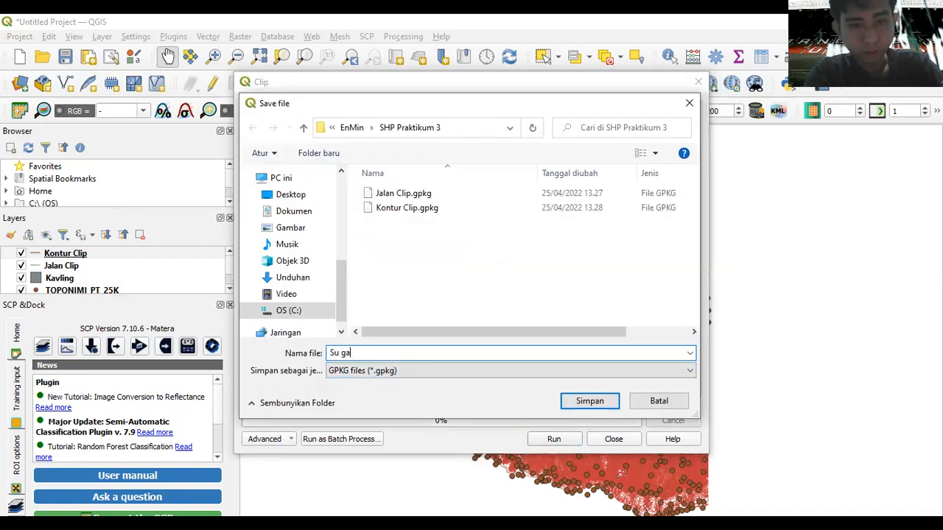
pyautogui.write('gai BE')
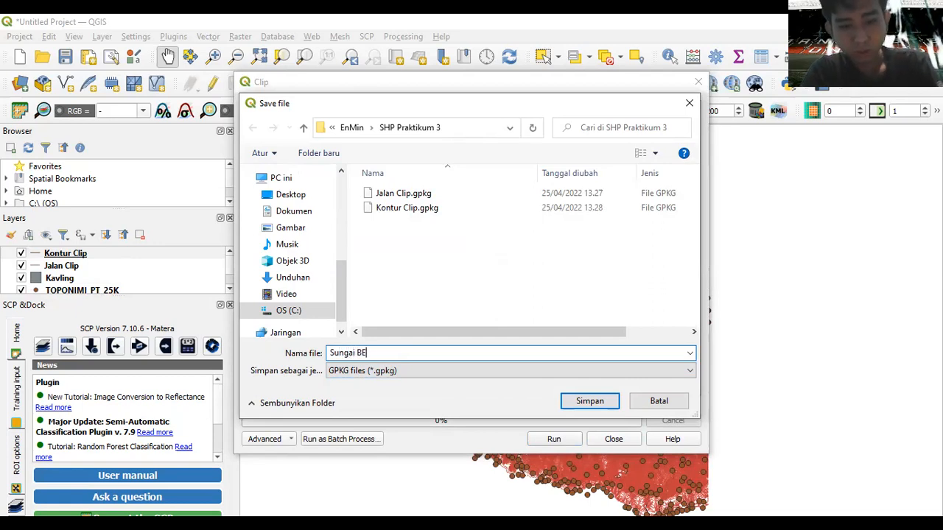
pyautogui.write('s')
pyautogui.press('BackSpace')
pyautogui.press('BackSpace')
pyautogui.write('esar Clip')
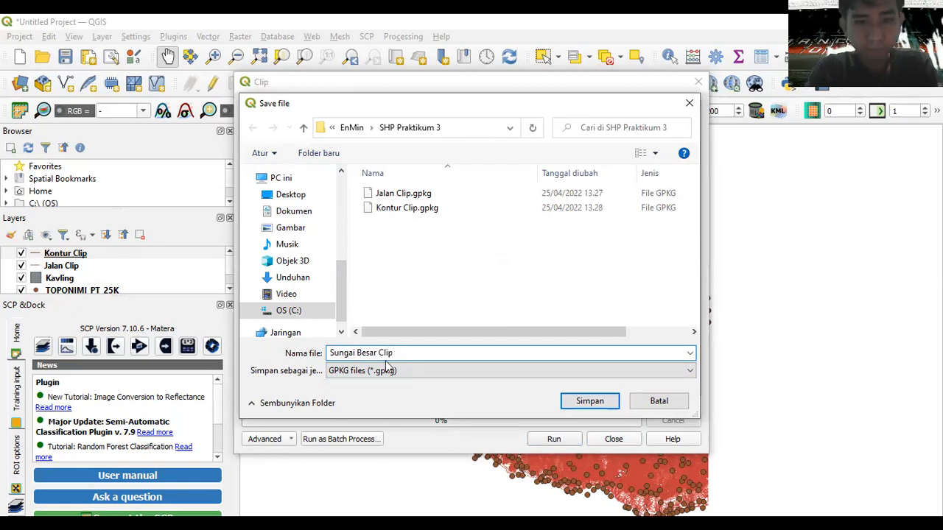
pyautogui.press('Return')
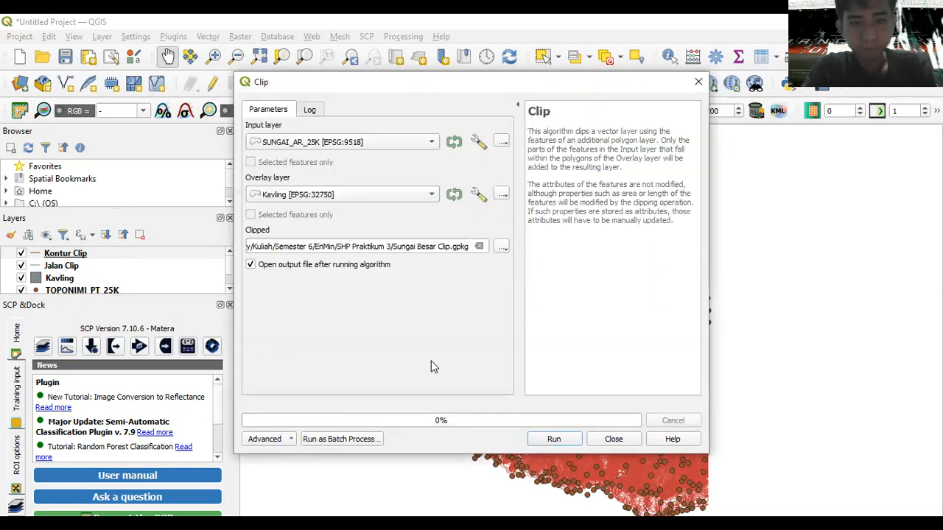
pyautogui.click(554, 439)
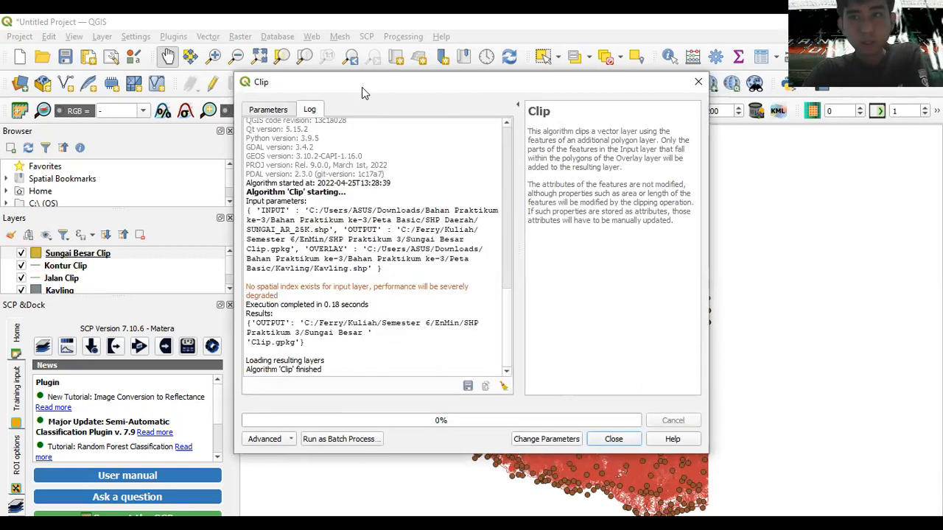
# - Clip SUNGAI_LN_25K by Kavling into Sungai Clip.gpkg and run it
pyautogui.click(281, 112)
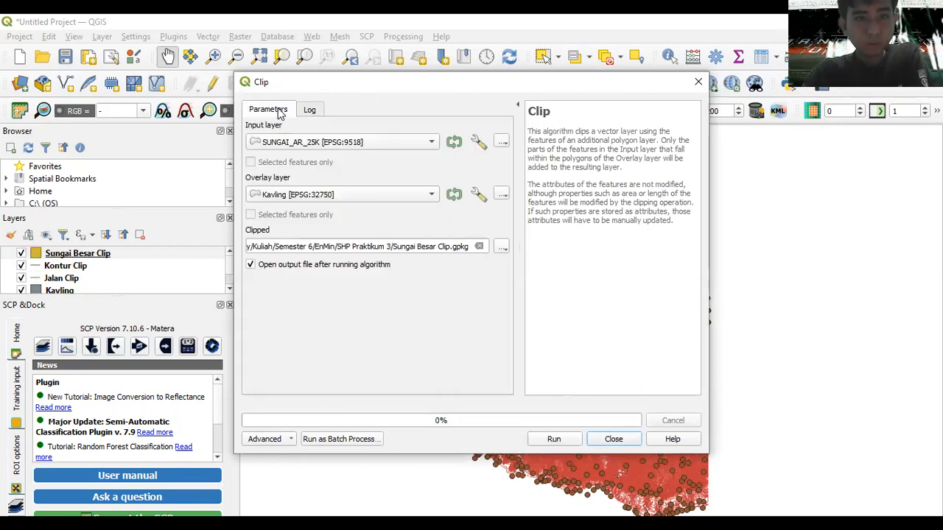
pyautogui.click(335, 148)
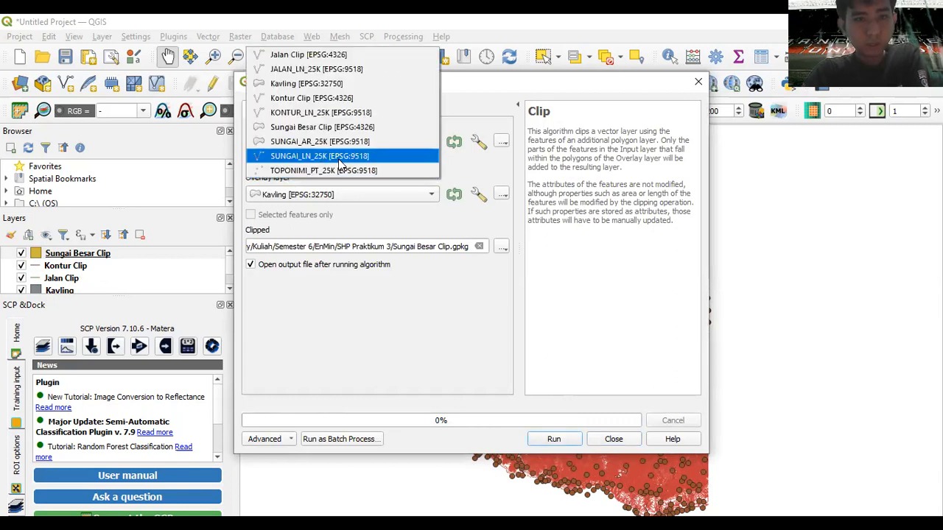
pyautogui.click(341, 159)
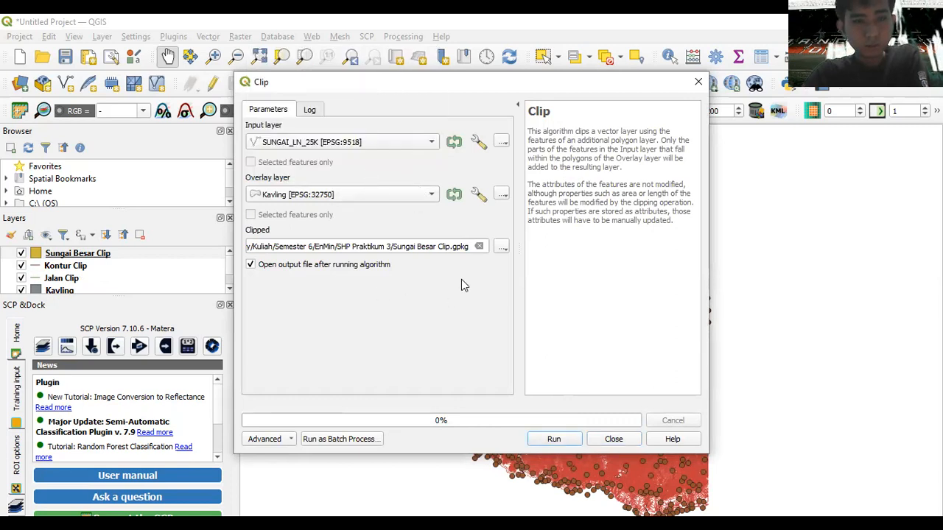
pyautogui.click(501, 248)
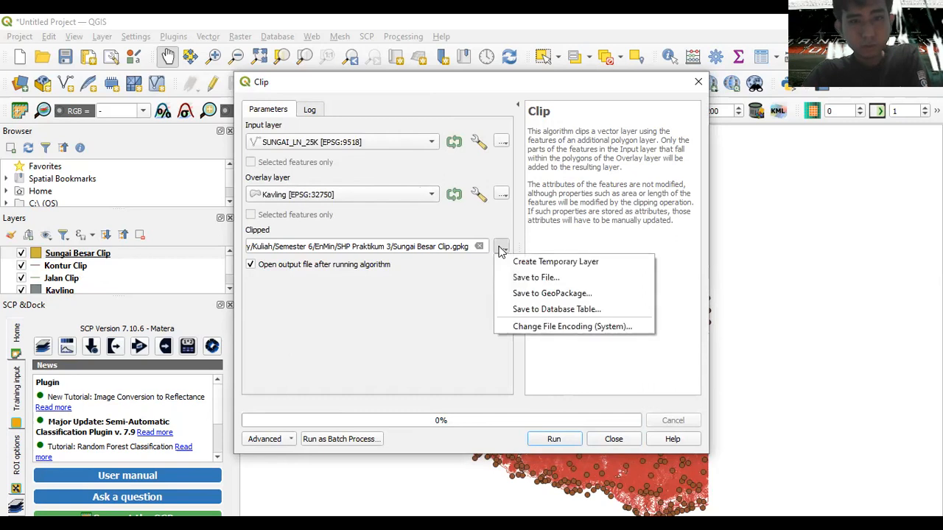
pyautogui.click(526, 278)
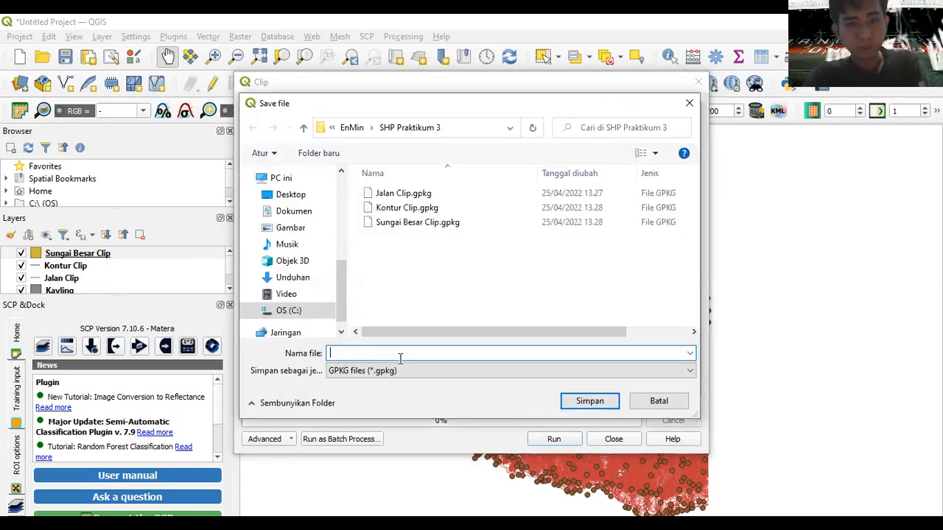
pyautogui.write('SUngai')
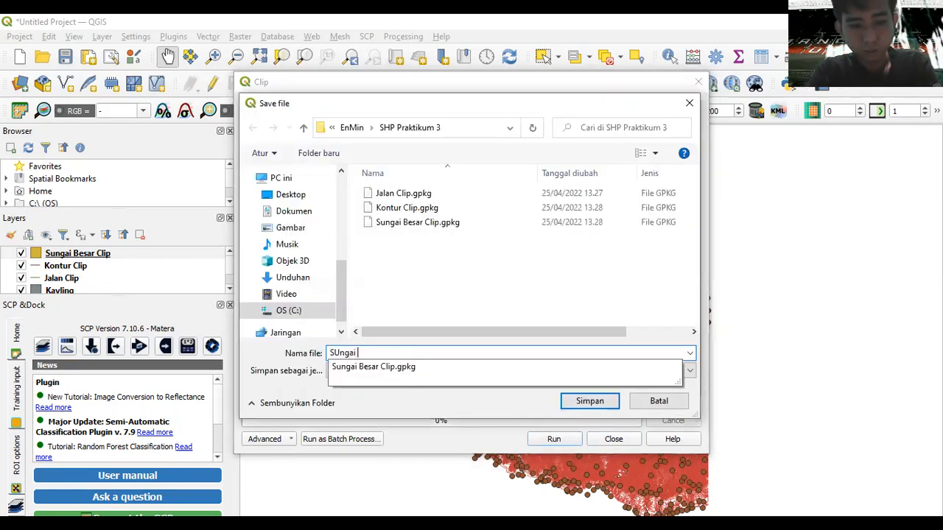
pyautogui.press('BackSpace')
pyautogui.press('BackSpace')
pyautogui.press('BackSpace')
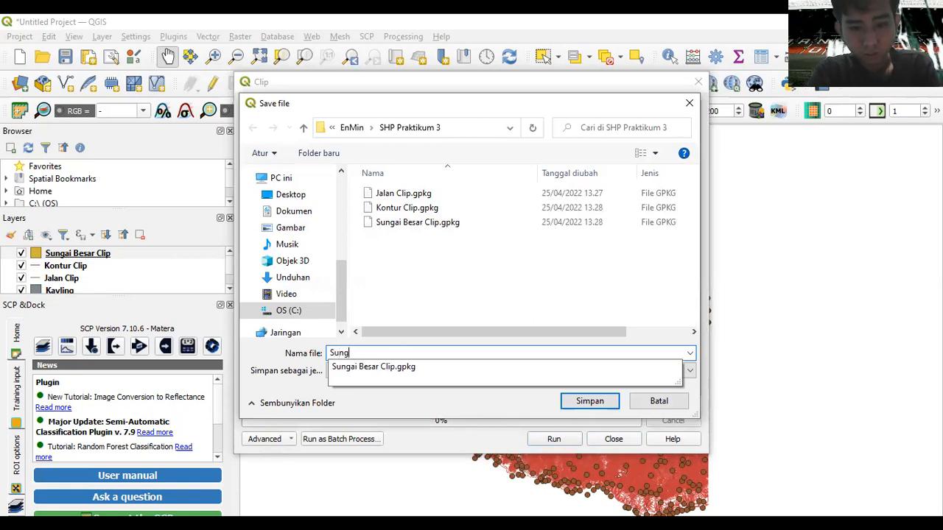
pyautogui.write('CL')
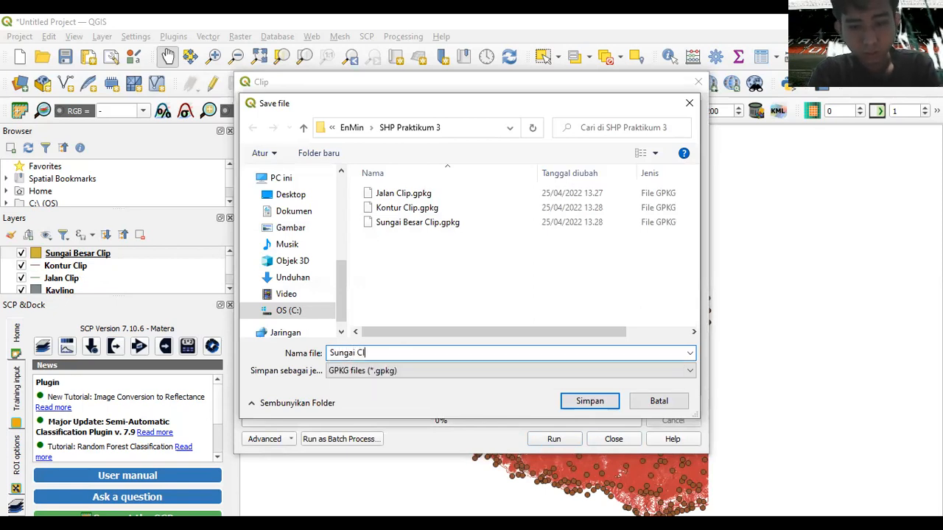
pyautogui.write('ip')
pyautogui.press('Return')
pyautogui.click(571, 440)
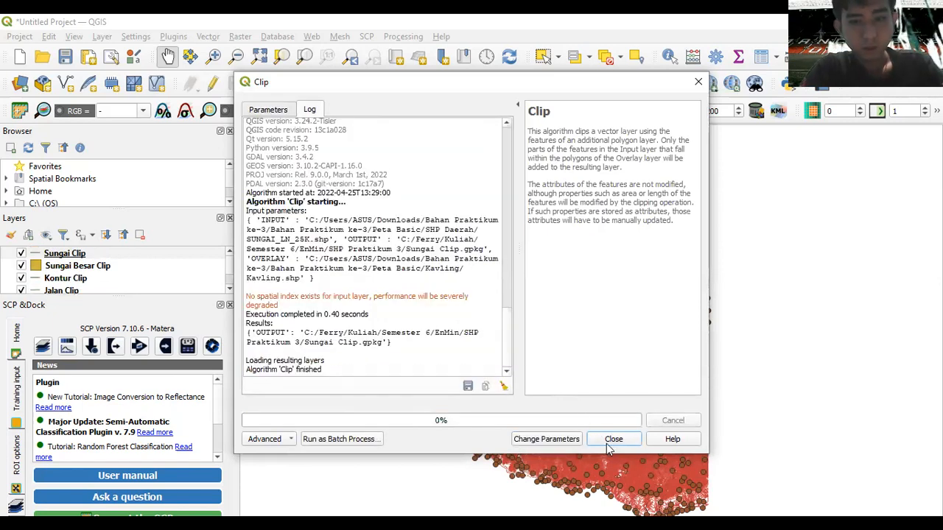
# - Clip TOPONIMI_PT_25K by Kavling into Toponimi Clip.gpkg, run it, and close the Clip dialog
pyautogui.click(267, 111)
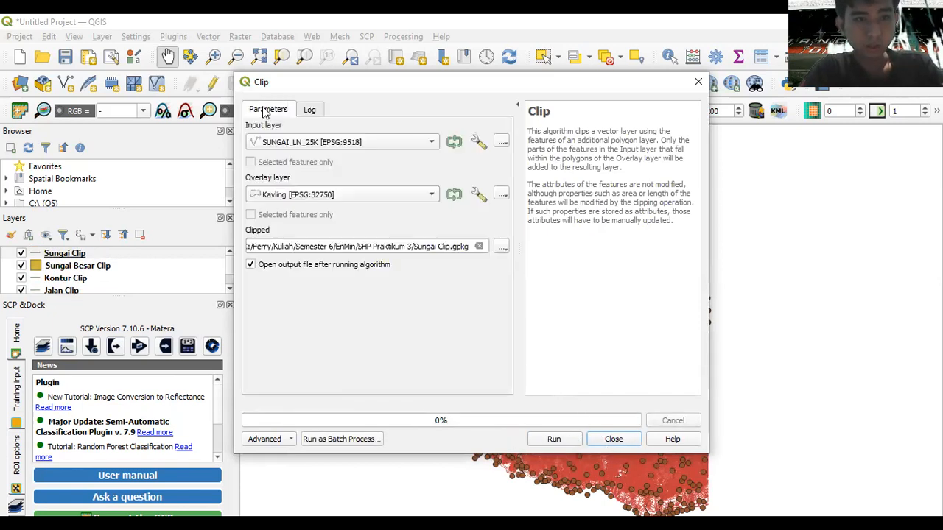
pyautogui.click(296, 141)
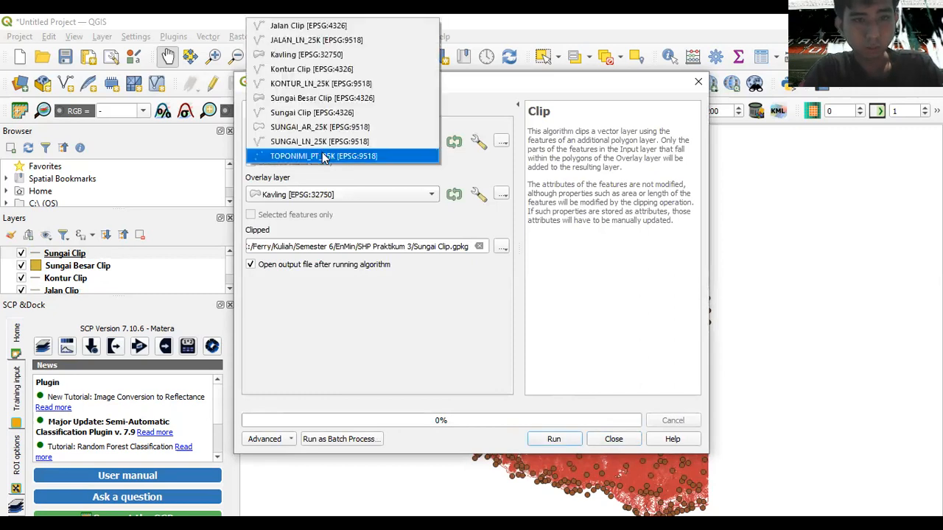
pyautogui.click(322, 156)
pyautogui.click(502, 247)
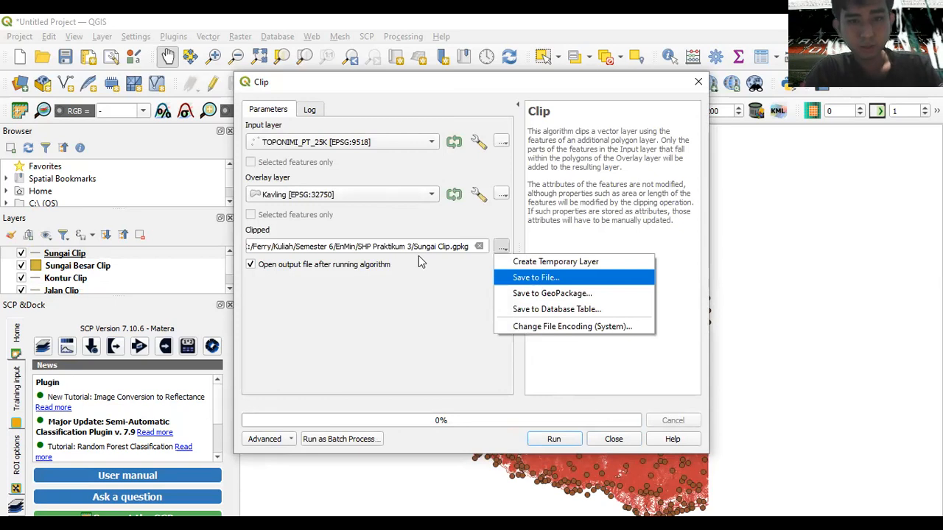
pyautogui.press('Return')
pyautogui.write('Tponimi')
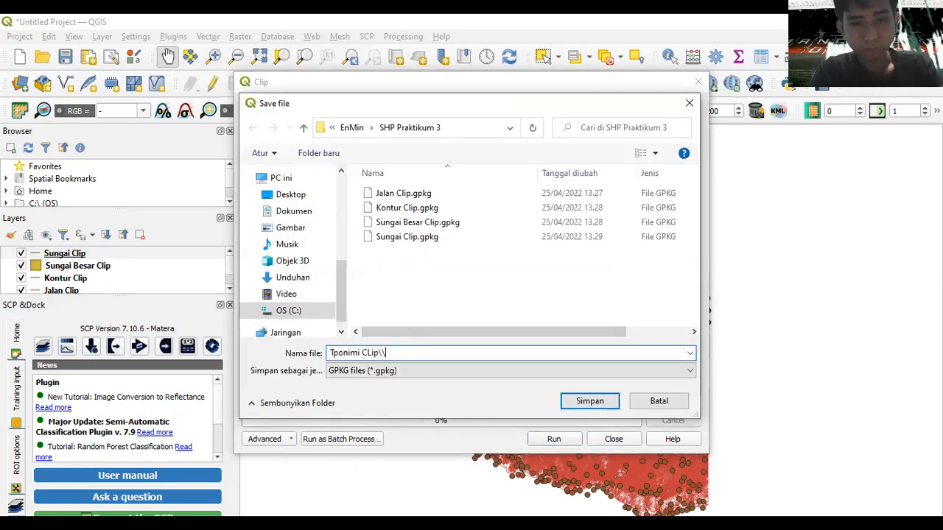
pyautogui.write(' CLip\\')
pyautogui.press('BackSpace')
pyautogui.press('BackSpace')
pyautogui.press('BackSpace')
pyautogui.press('BackSpace')
pyautogui.press('BackSpace')
pyautogui.press('BackSpace')
pyautogui.press('BackSpace')
pyautogui.press('BackSpace')
pyautogui.press('BackSpace')
pyautogui.press('BackSpace')
pyautogui.press('BackSpace')
pyautogui.press('BackSpace')
pyautogui.press('BackSpace')
pyautogui.write('oponi')
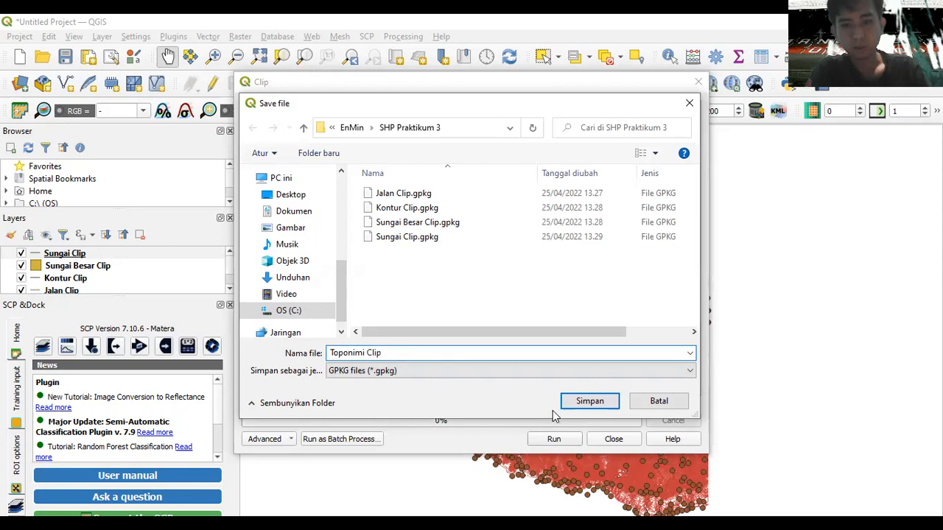
pyautogui.press('Return')
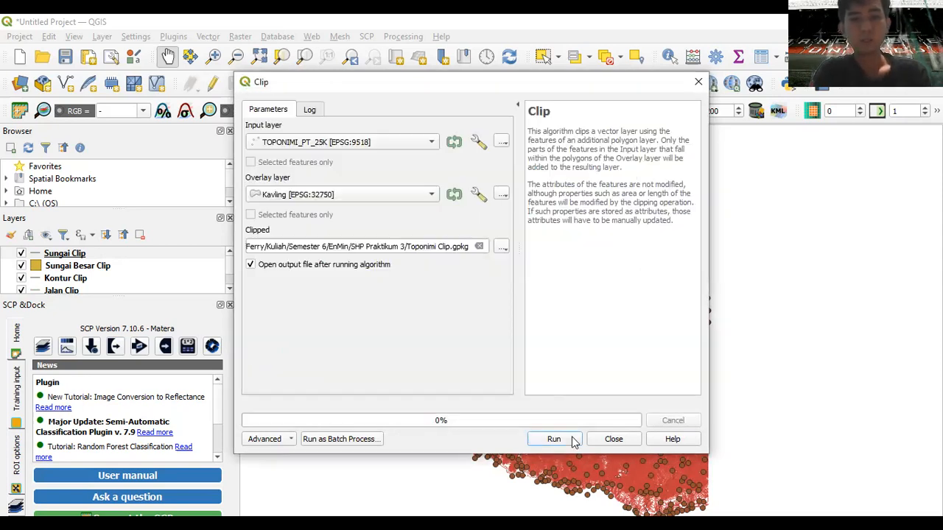
pyautogui.press('Return')
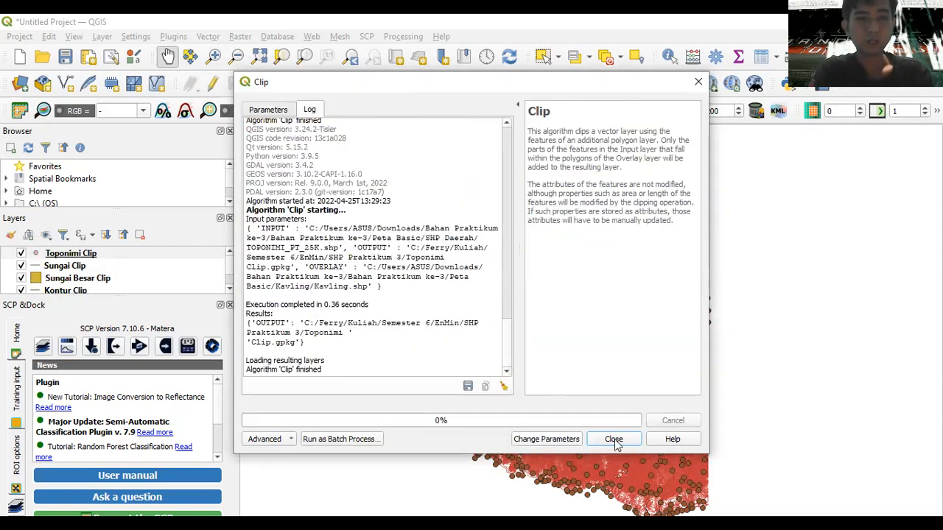
pyautogui.click(614, 439)
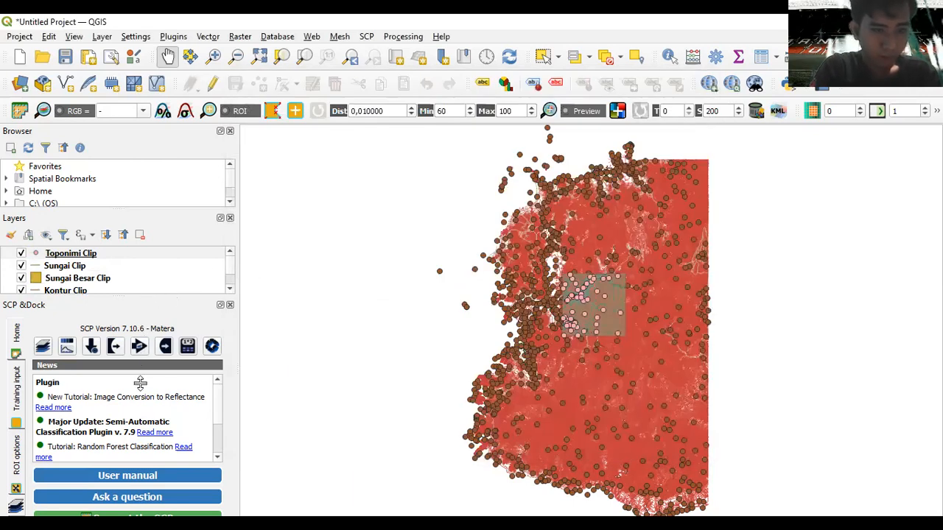
# - Close the Semi-Automatic Classification panel and enlarge the Layers panel to show every layer
pyautogui.click(162, 294)
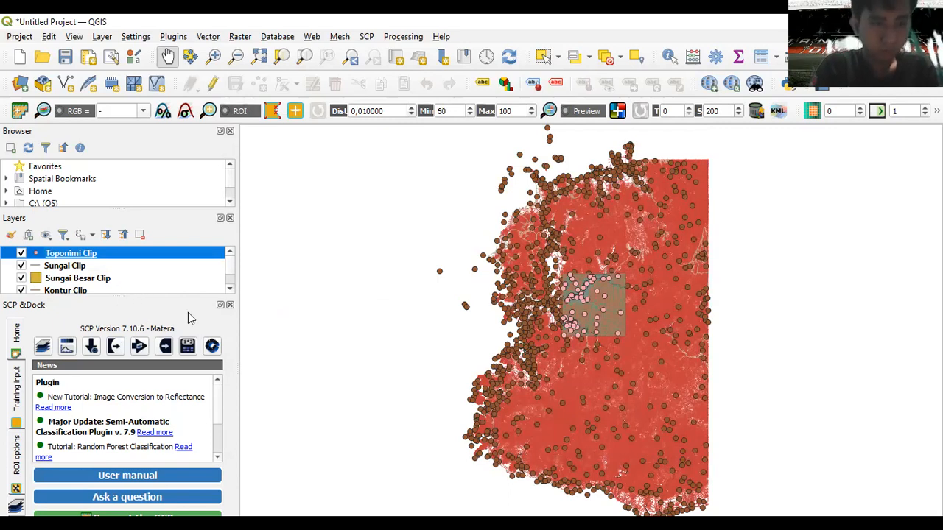
pyautogui.scroll(-2, 228, 276)
pyautogui.scroll(2, 229, 271)
pyautogui.scroll(-2, 226, 288)
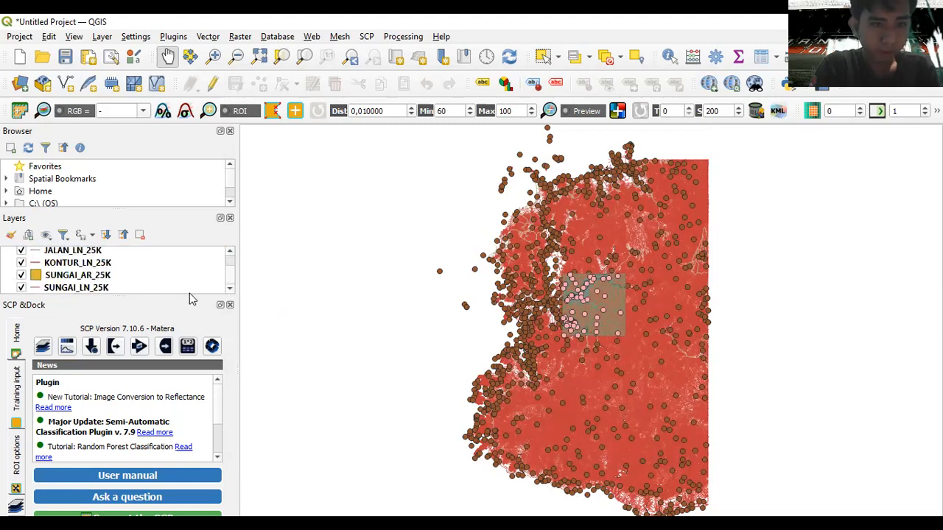
pyautogui.click(229, 305)
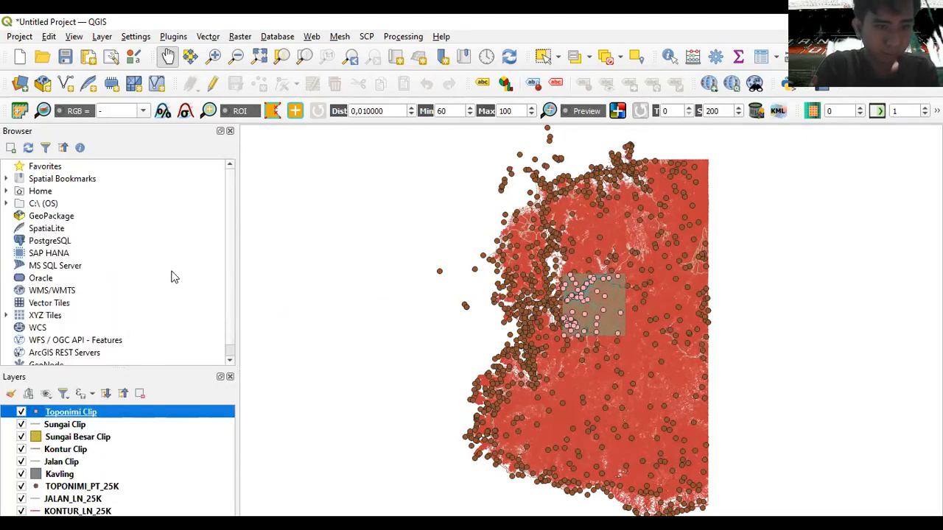
pyautogui.moveTo(137, 366); pyautogui.dragTo(140, 205)
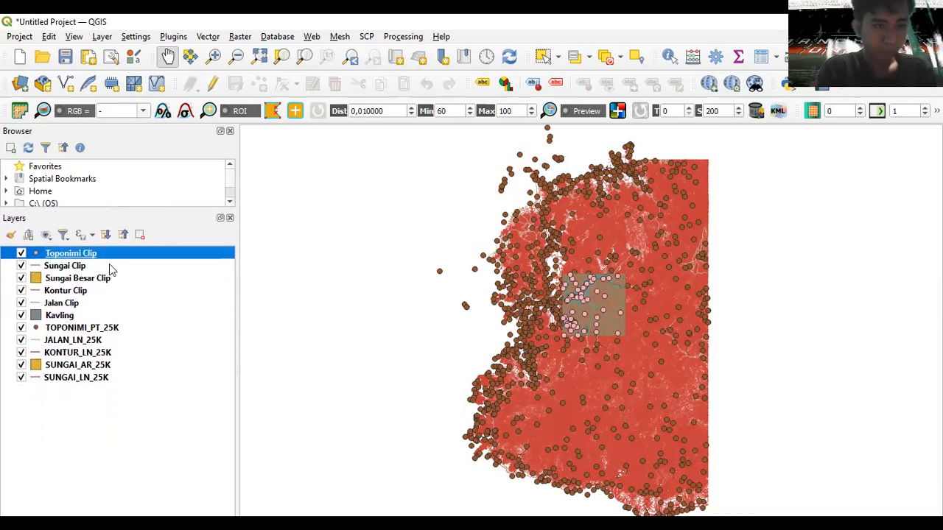
# - Remove the five original layers from TOPONIMI_PT_25K down to SUNGAI_LN_25K
pyautogui.click(64, 332)
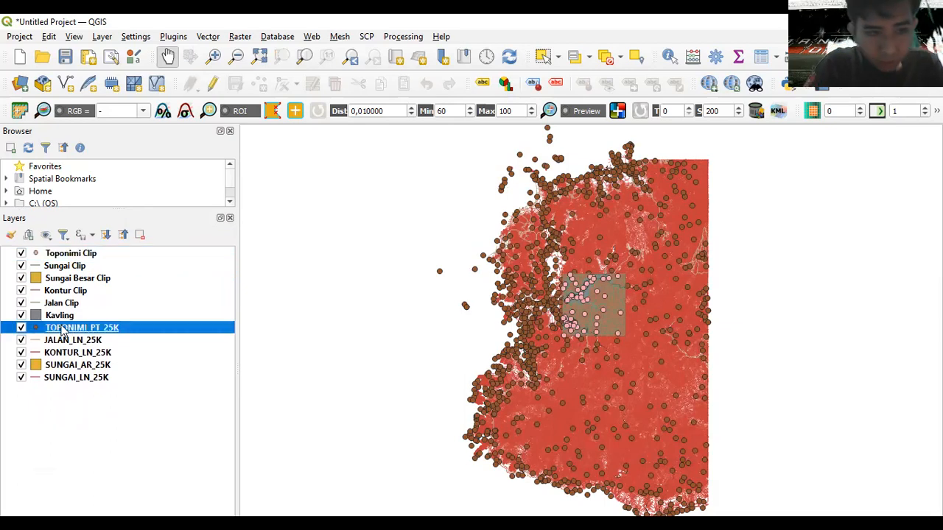
pyautogui.hotkey('shift', 'Down')
pyautogui.hotkey('shift', 'Down')
pyautogui.hotkey('shift', 'Down')
pyautogui.hotkey('shift', 'Down')
pyautogui.rightClick(64, 333)
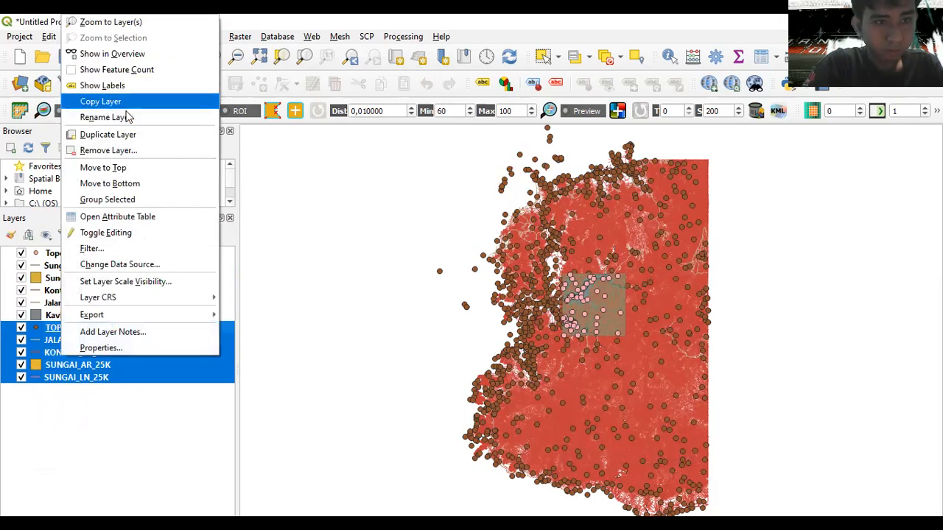
pyautogui.click(127, 151)
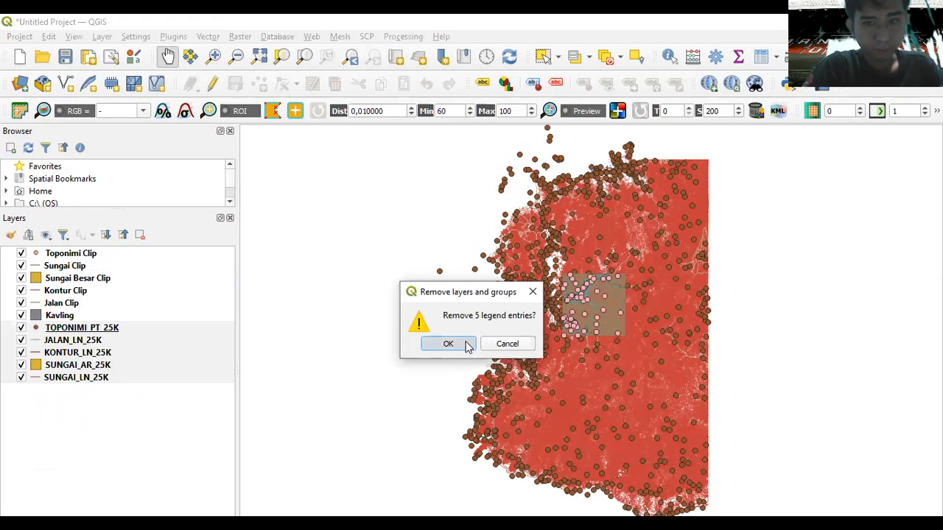
pyautogui.click(466, 347)
pyautogui.scroll(2, 618, 287)
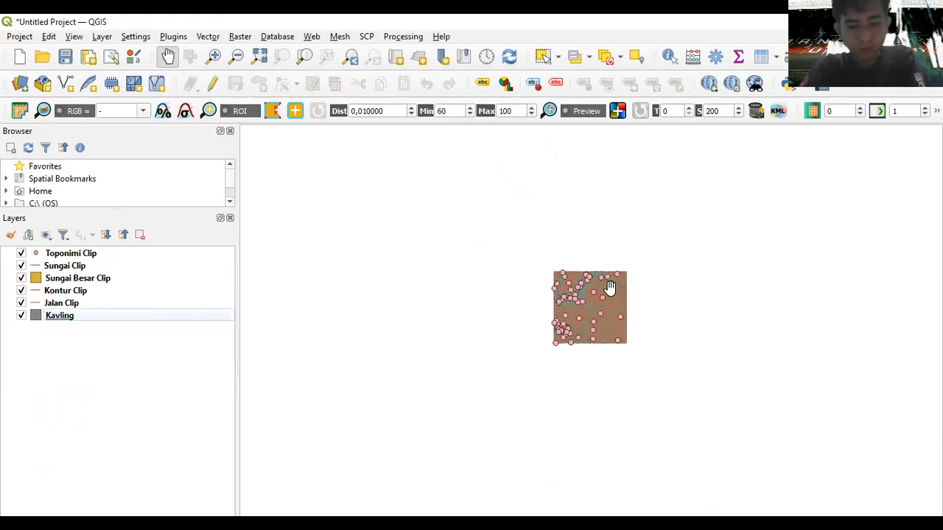
# - Turn off the Kavling layer and recentre the map on the clipped contours, rivers and roads
pyautogui.scroll(5, 610, 287)
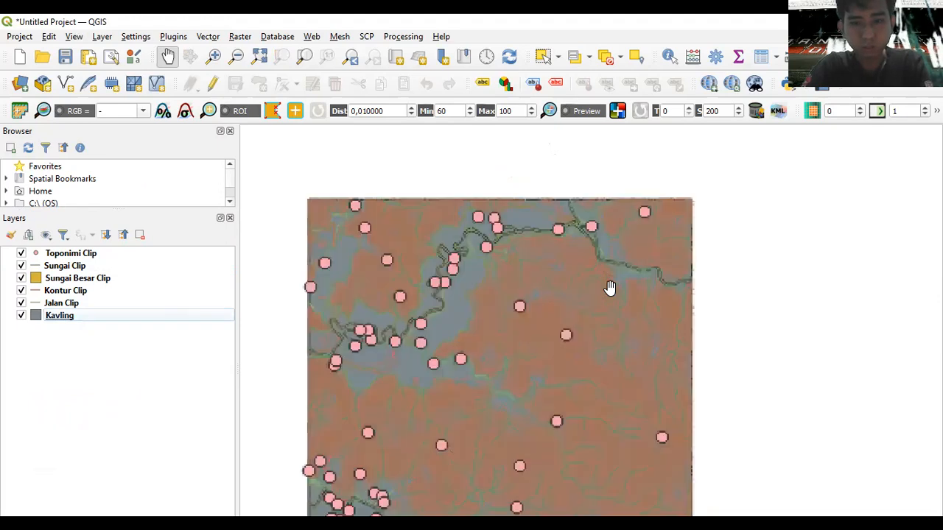
pyautogui.moveTo(514, 341); pyautogui.dragTo(543, 272)
pyautogui.click(22, 316)
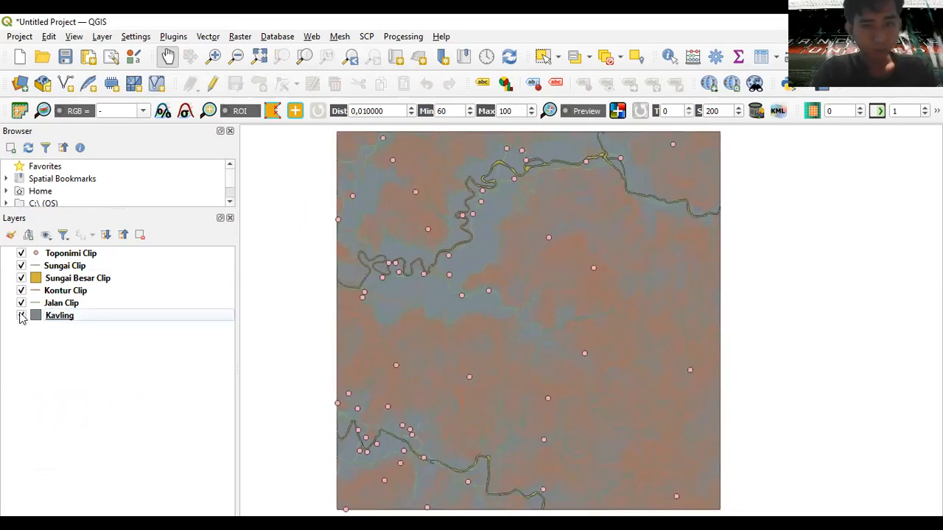
pyautogui.click(21, 316)
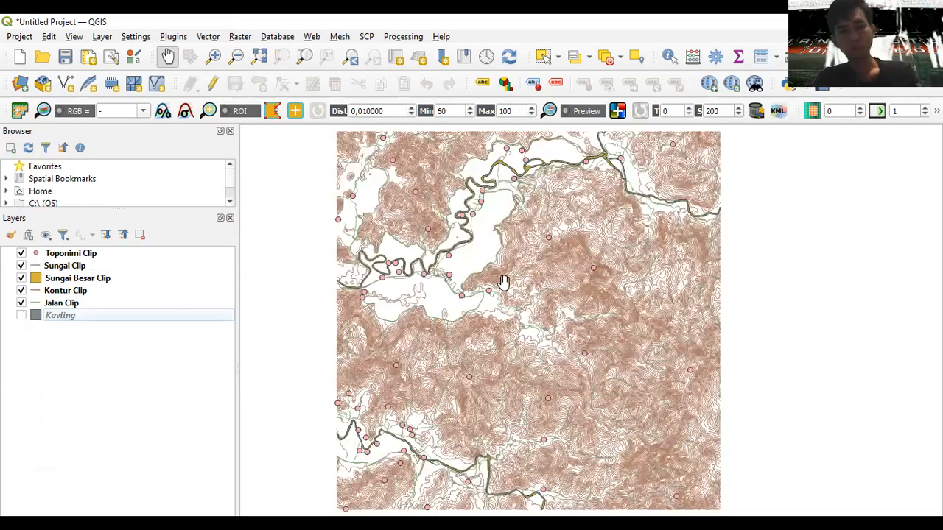
pyautogui.scroll(-1, 503, 282)
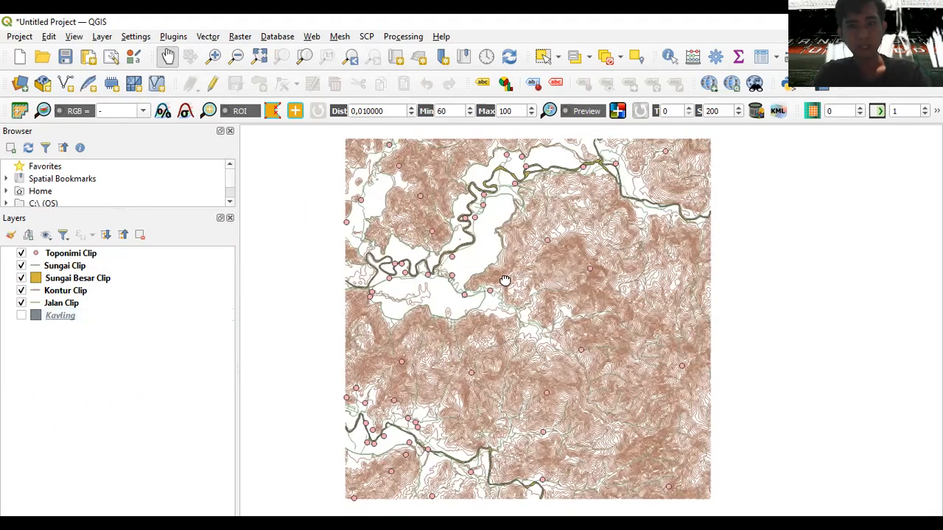
pyautogui.moveTo(499, 277); pyautogui.dragTo(505, 278)
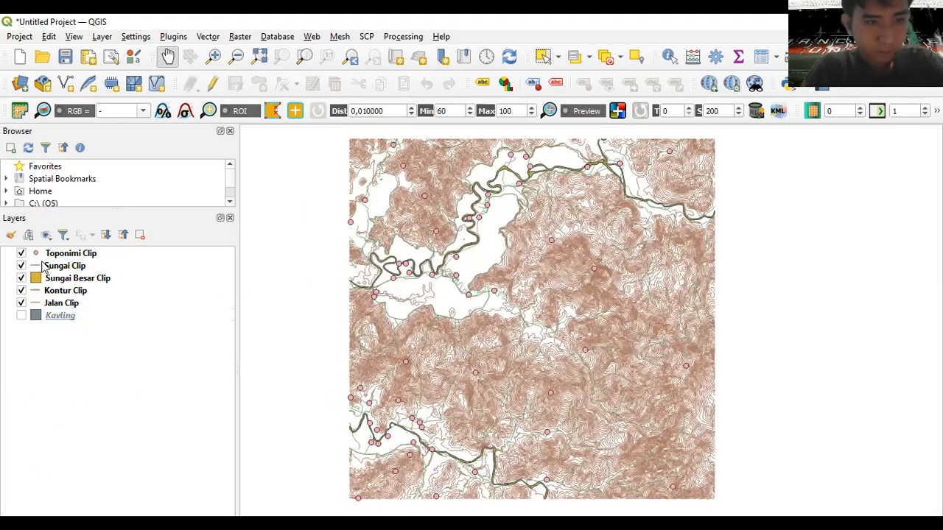
pyautogui.click(59, 308)
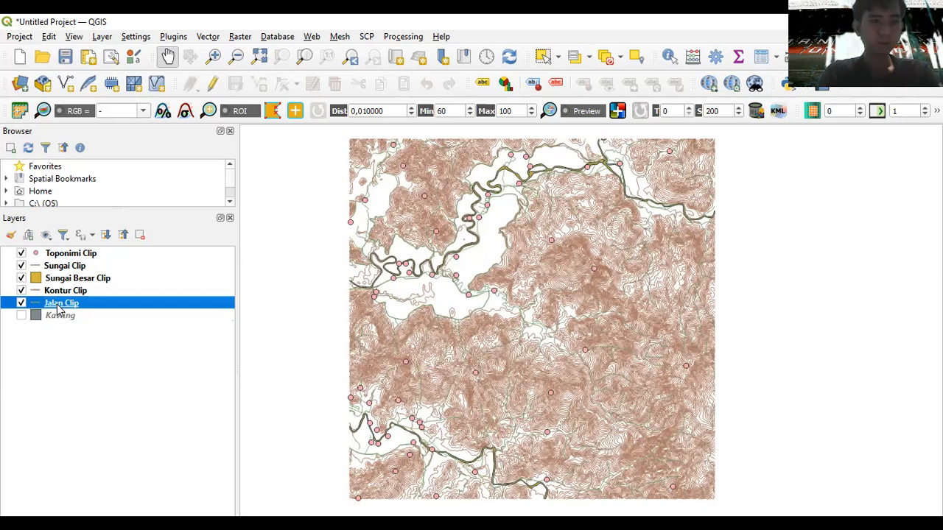
# - Change the Jalan Clip line symbol colour to red in its Symbology settings
pyautogui.doubleClick(59, 308)
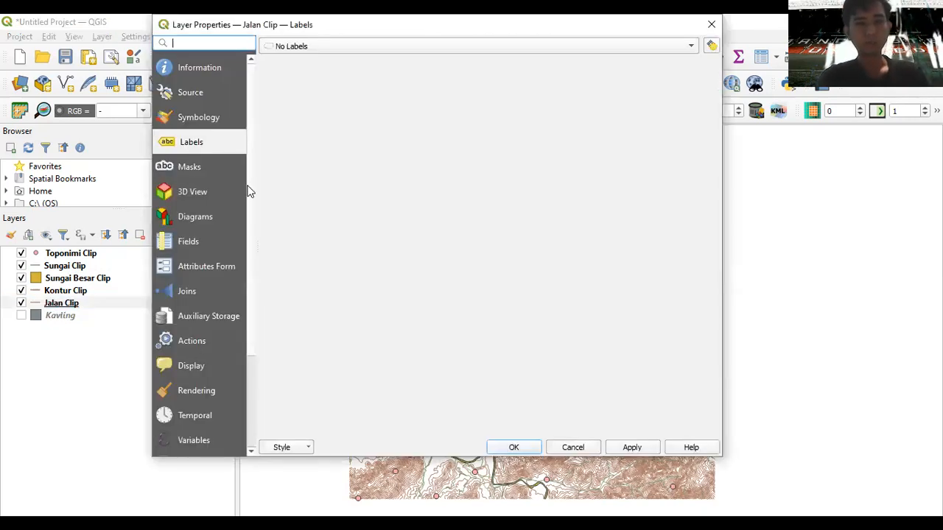
pyautogui.click(201, 117)
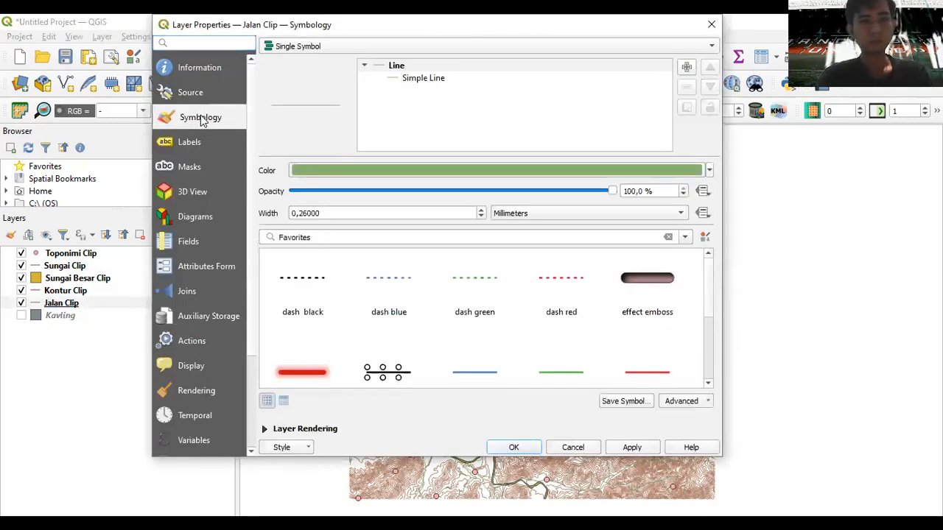
pyautogui.click(374, 168)
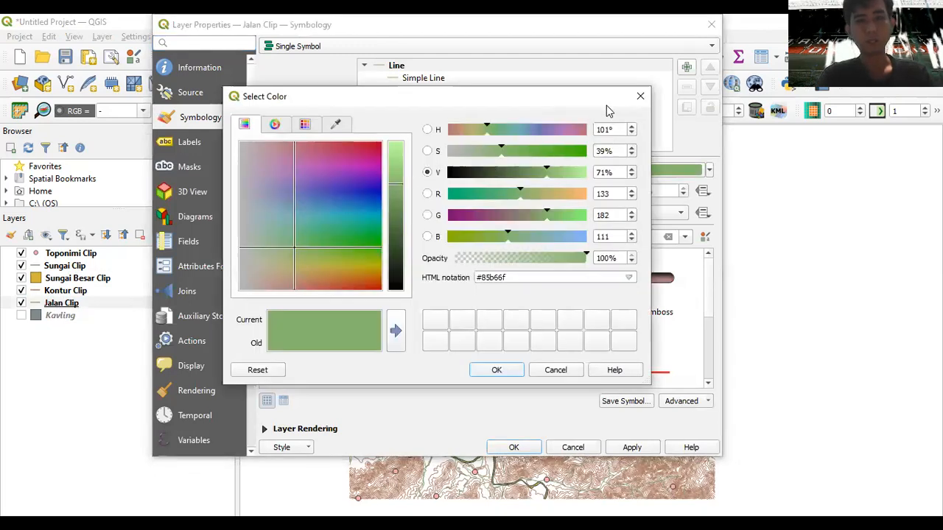
pyautogui.press('Escape')
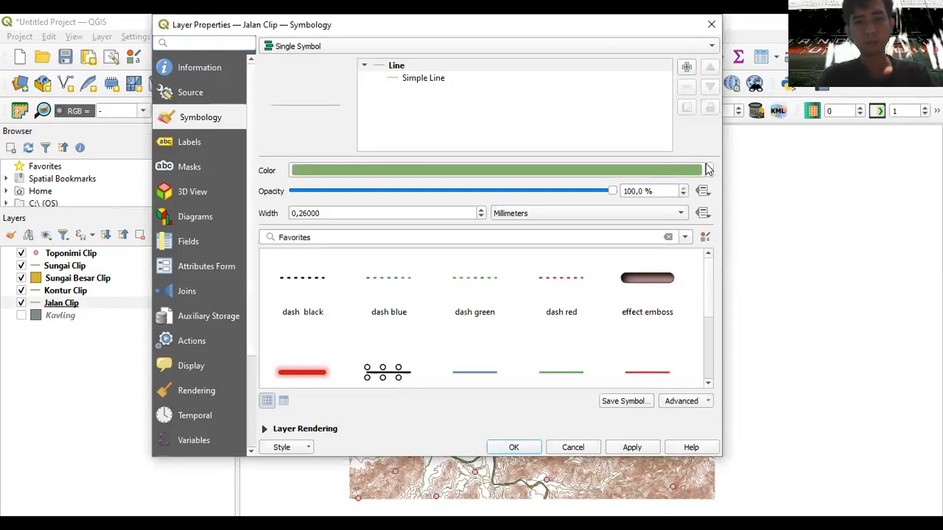
pyautogui.click(708, 169)
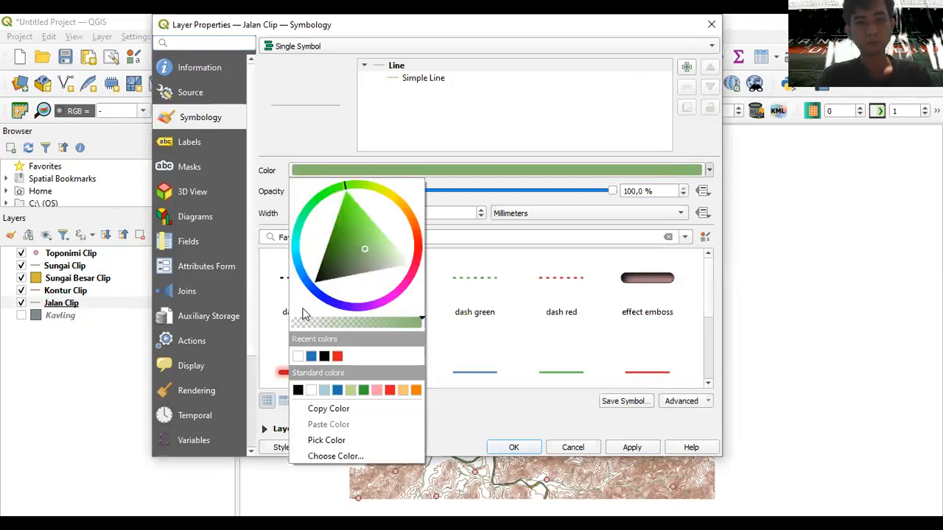
pyautogui.click(337, 357)
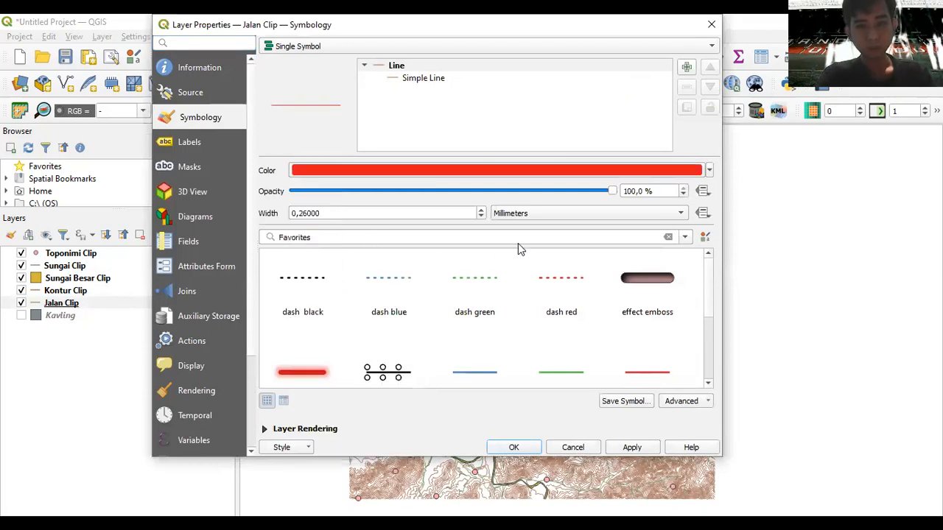
pyautogui.click(523, 451)
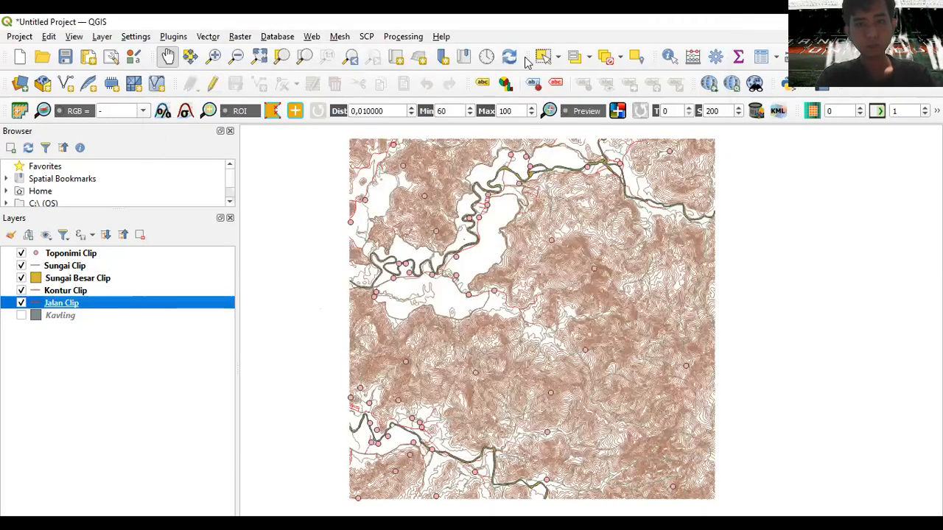
pyautogui.hotkey('alt', 'Tab')
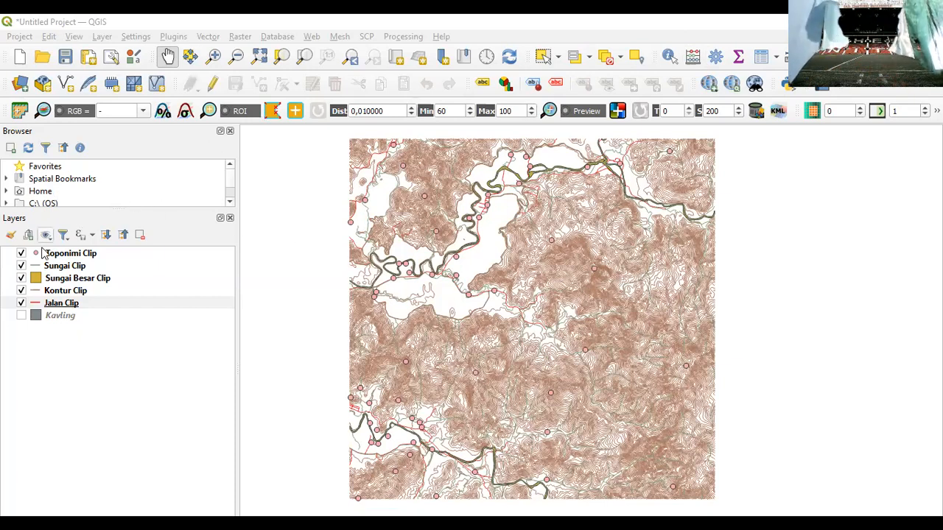
# - Open and close the Kontur Clip and Sungai Clip layer properties without changes
pyautogui.doubleClick(43, 292)
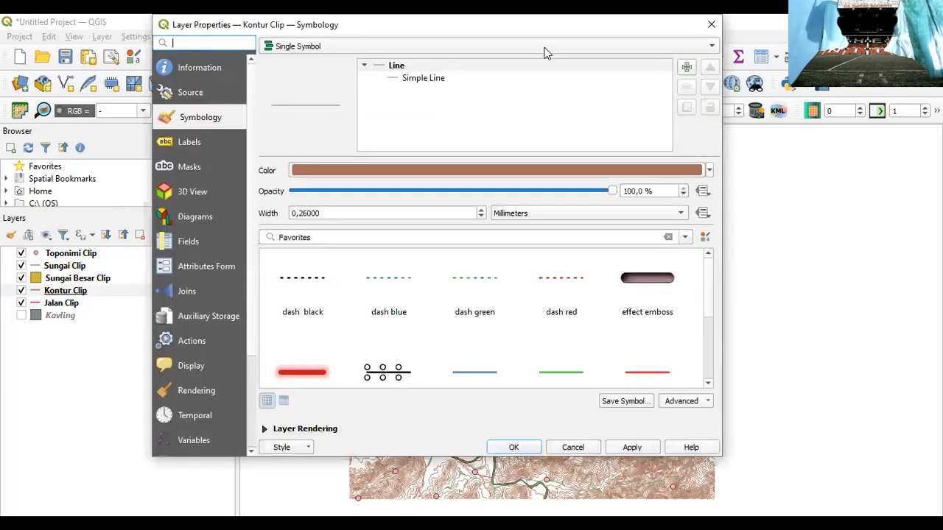
pyautogui.click(706, 24)
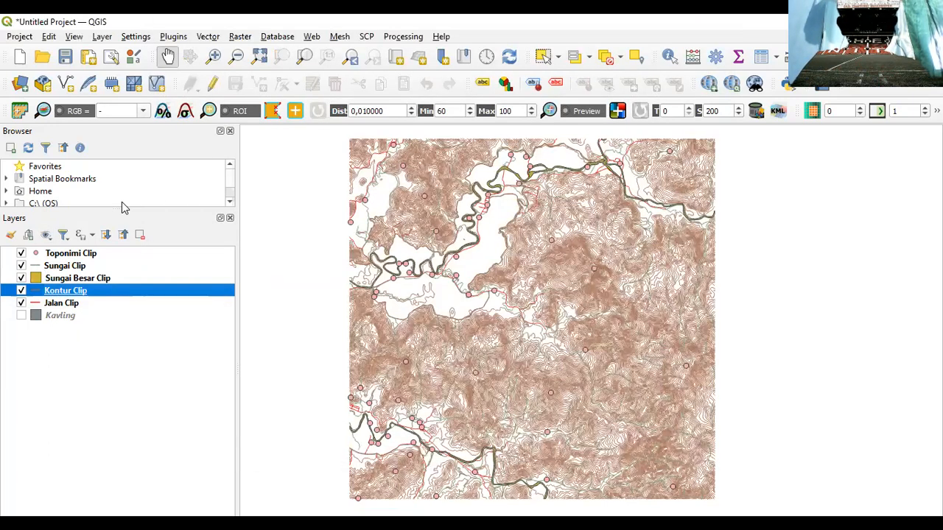
pyautogui.click(68, 268)
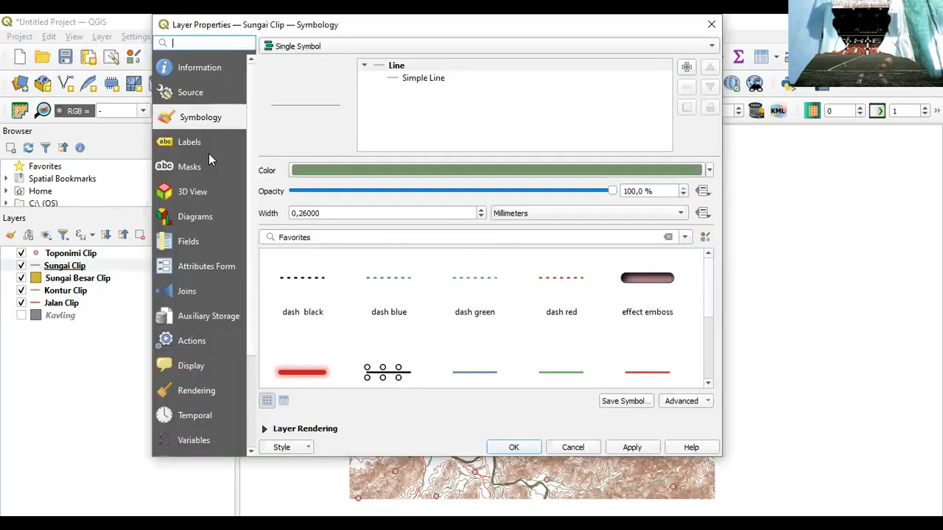
pyautogui.press('Escape')
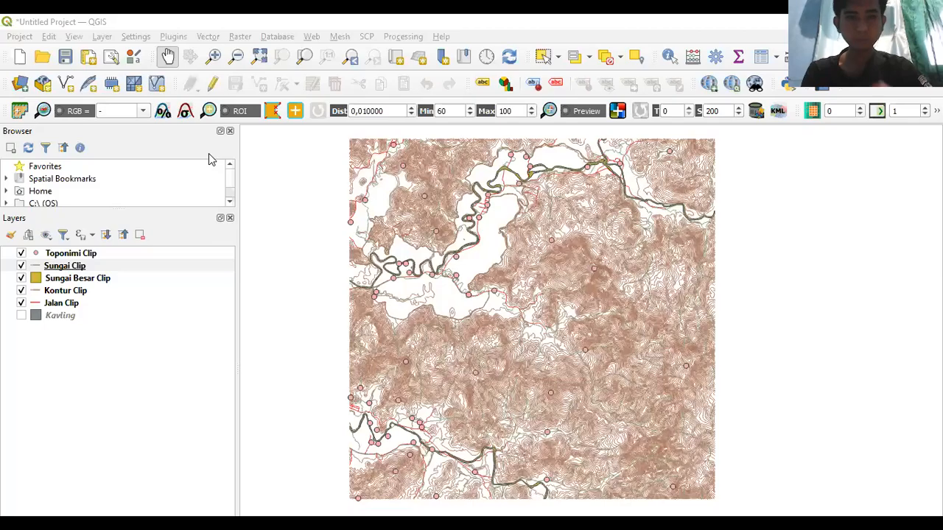
# - Search the symbols for 'topo' and give Sungai Clip the blue topo hydrology line style
pyautogui.click(42, 270)
pyautogui.doubleClick(42, 270)
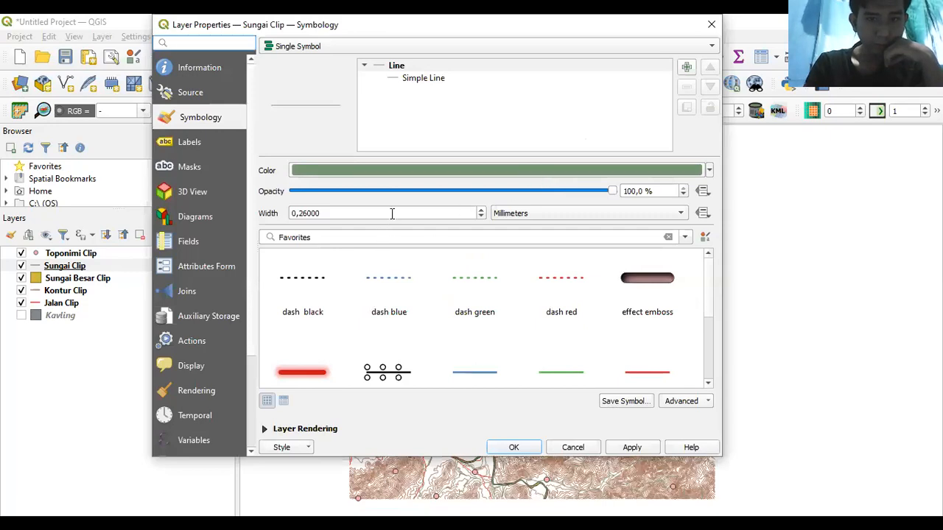
pyautogui.rightClick(352, 241)
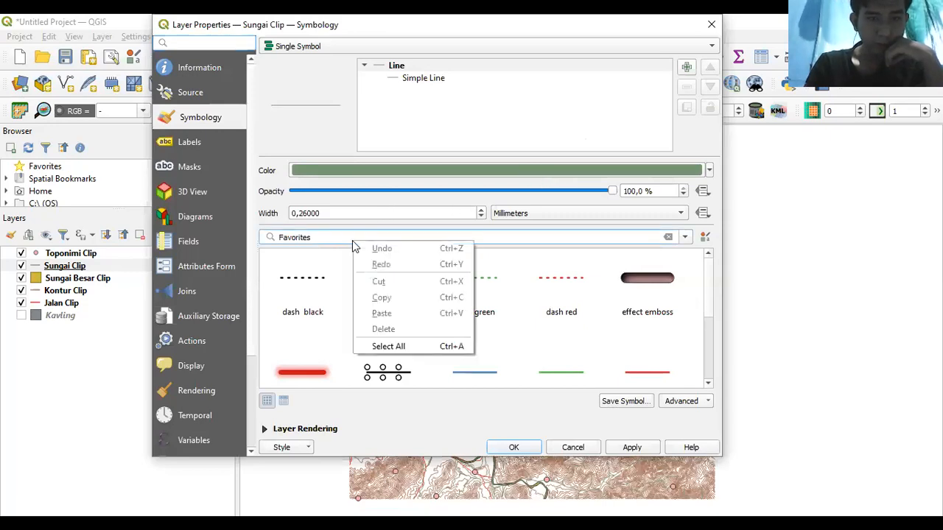
pyautogui.click(312, 238)
pyautogui.moveTo(312, 238); pyautogui.dragTo(270, 240)
pyautogui.write('tpo')
pyautogui.press('BackSpace')
pyautogui.press('BackSpace')
pyautogui.write('opography')
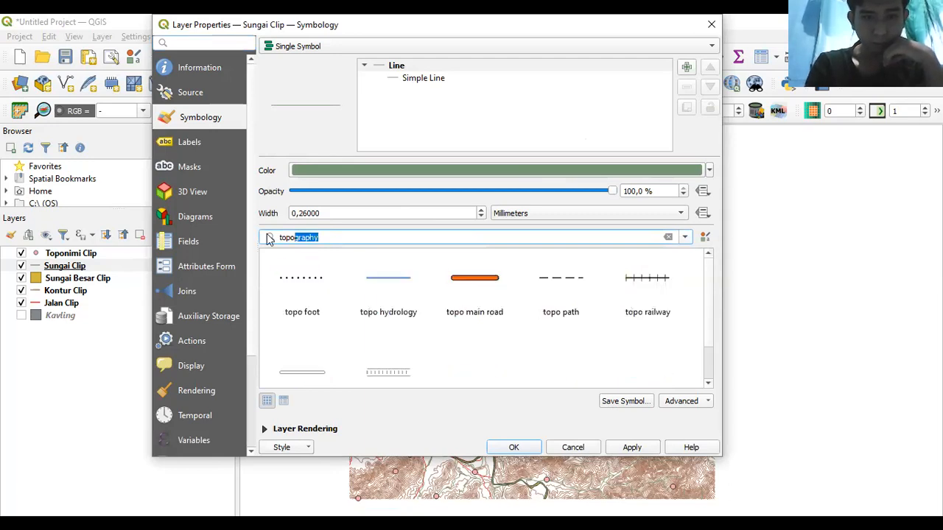
pyautogui.click(412, 294)
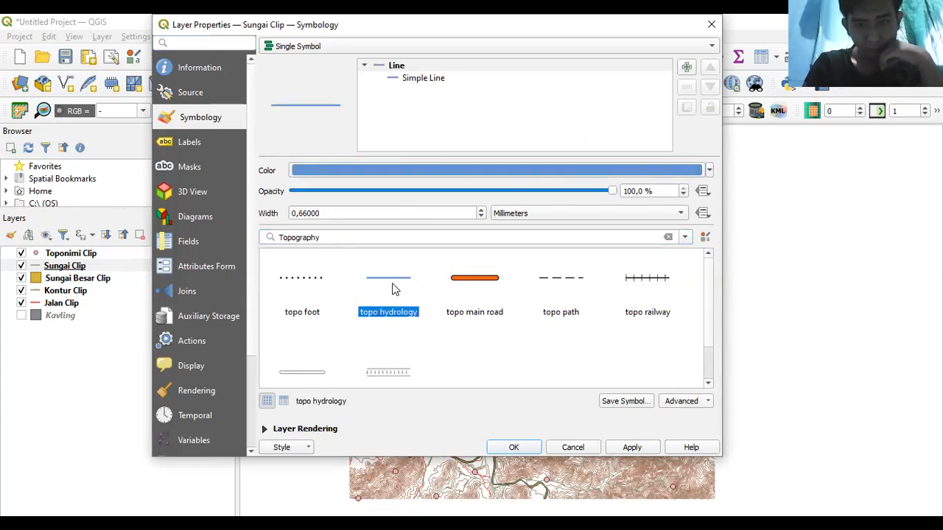
pyautogui.click(526, 451)
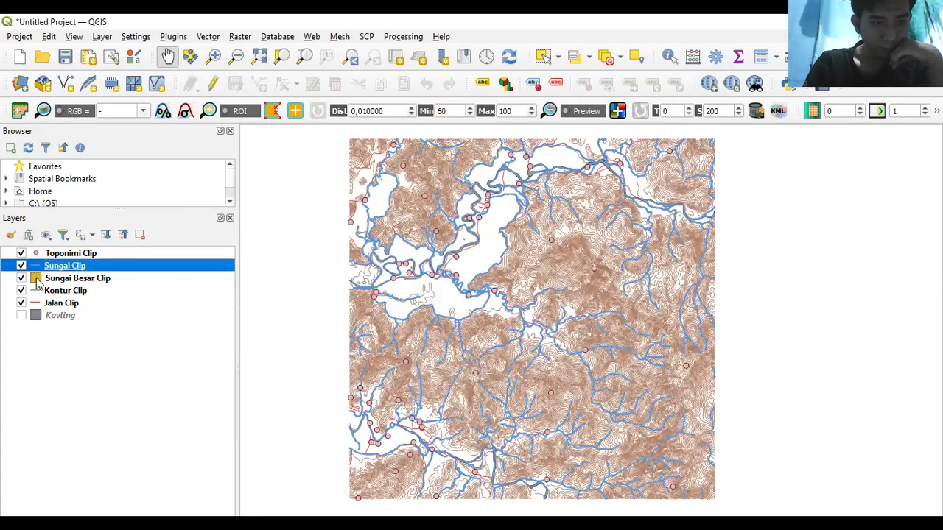
pyautogui.click(38, 281)
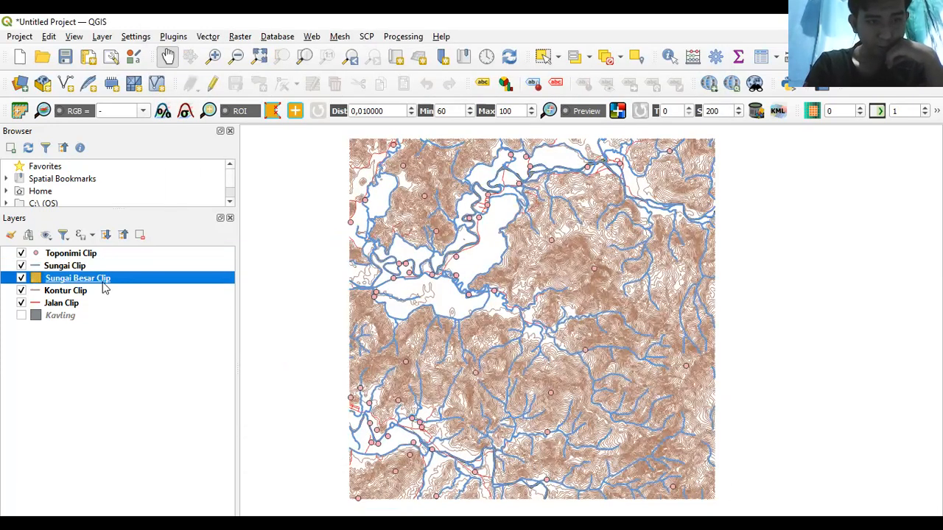
# - Apply the light blue topo water fill to the Sungai Besar Clip layer and confirm
pyautogui.doubleClick(137, 279)
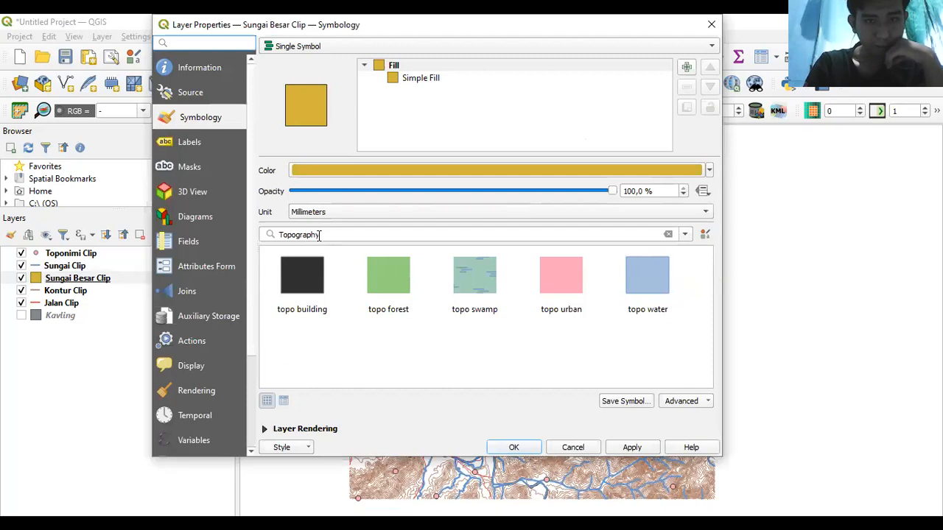
pyautogui.click(634, 289)
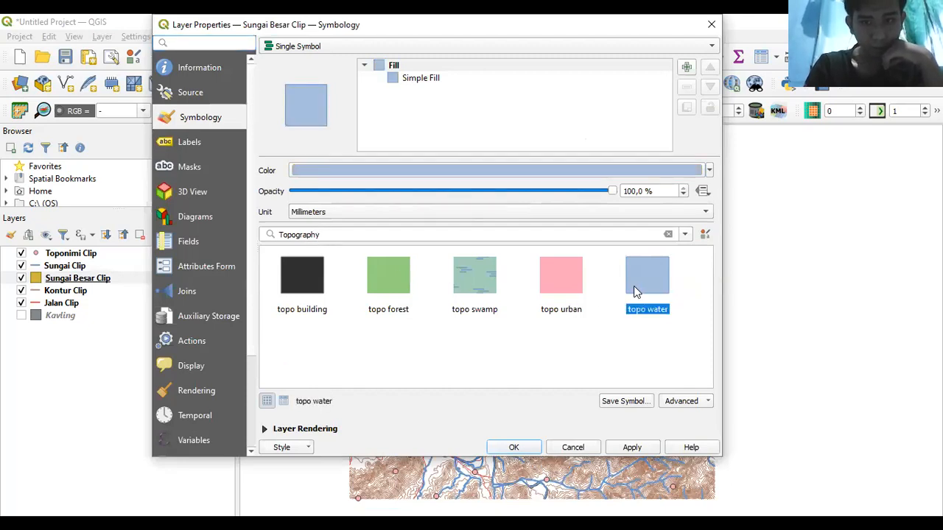
pyautogui.click(629, 450)
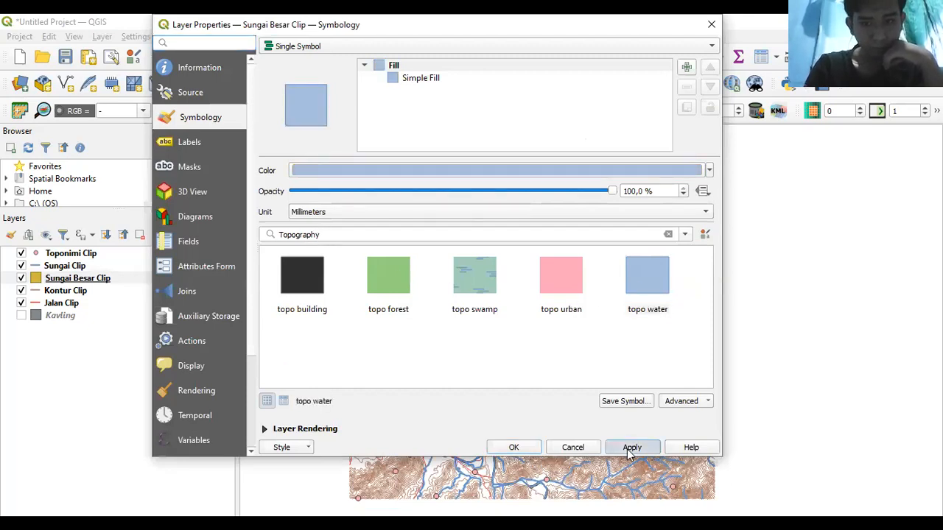
pyautogui.click(515, 447)
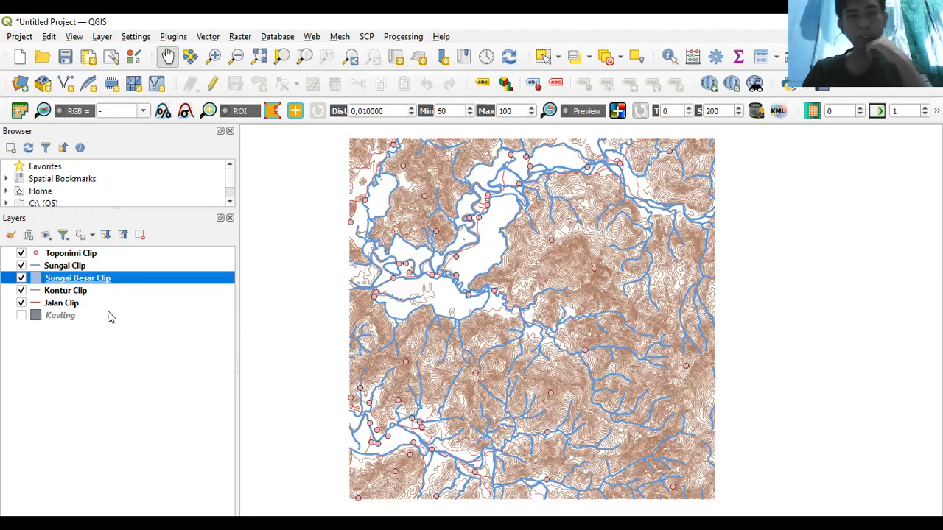
pyautogui.click(56, 295)
pyautogui.doubleClick(57, 294)
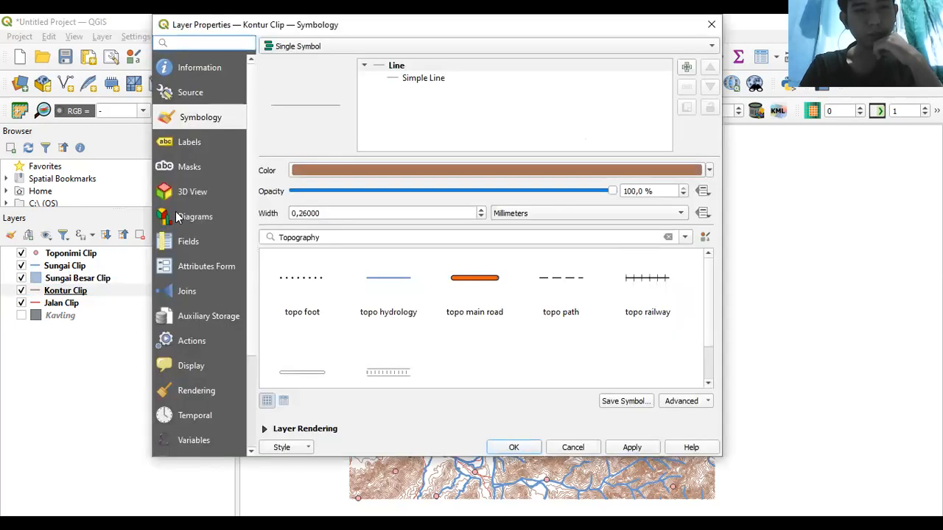
pyautogui.click(189, 143)
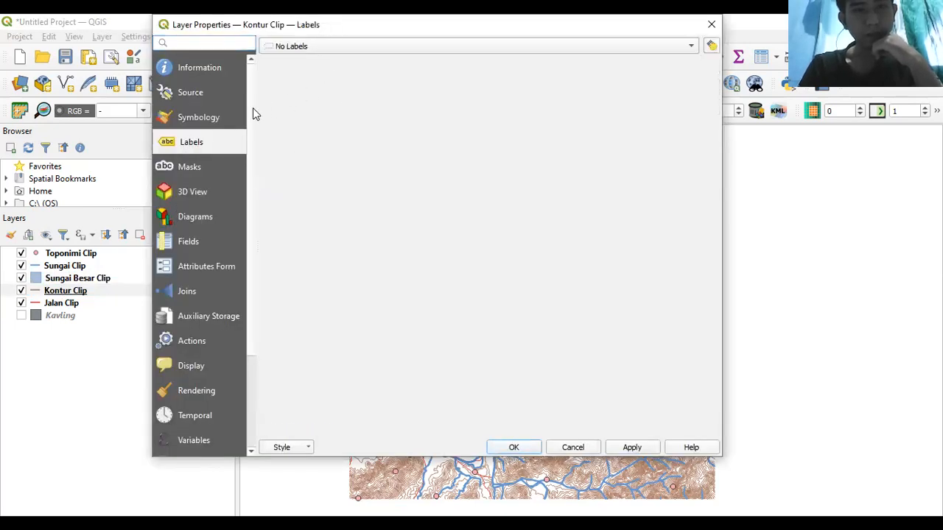
pyautogui.click(711, 26)
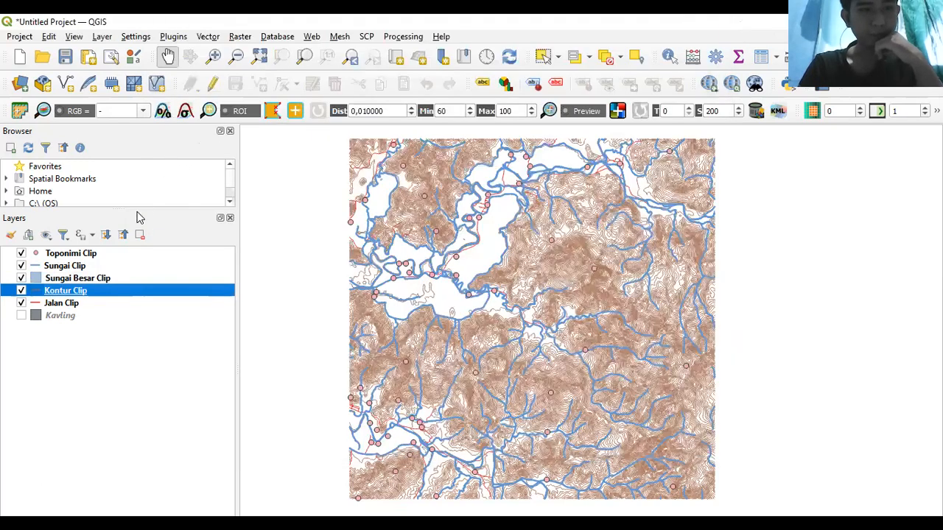
pyautogui.rightClick(86, 292)
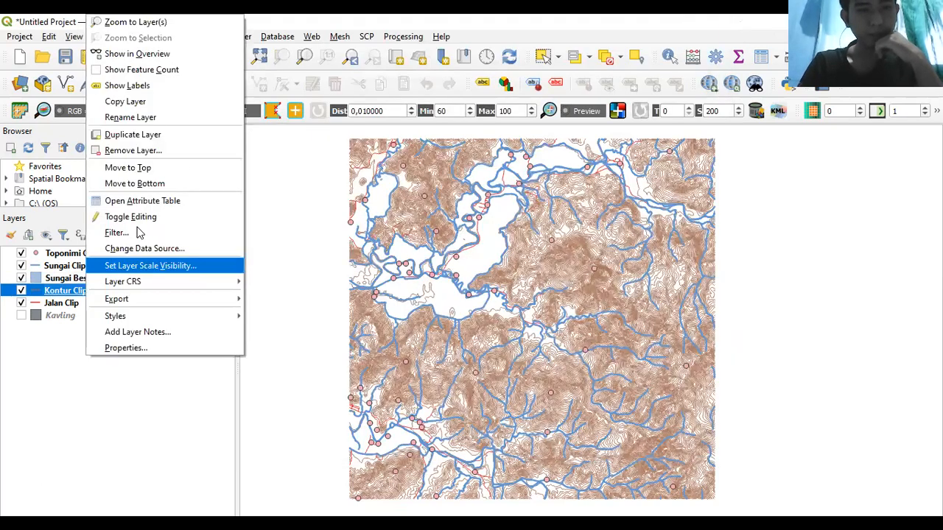
pyautogui.click(163, 200)
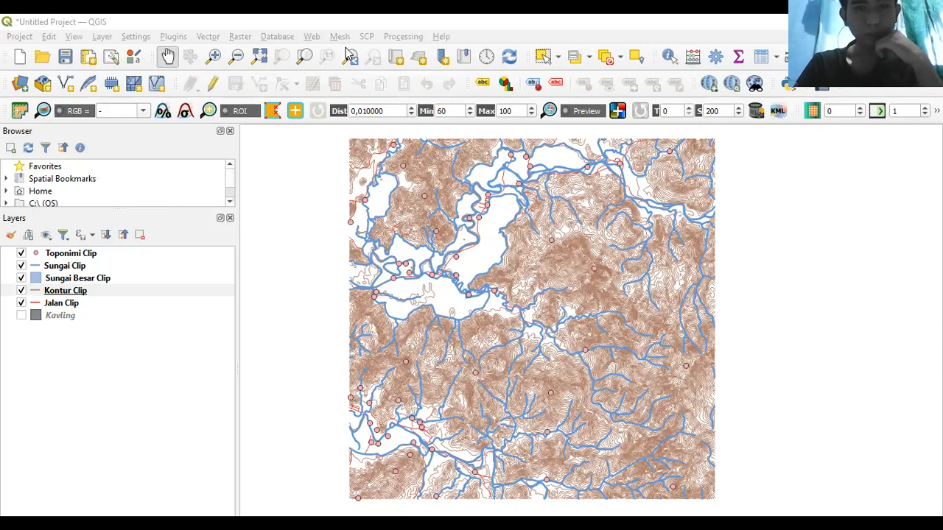
pyautogui.click(66, 293)
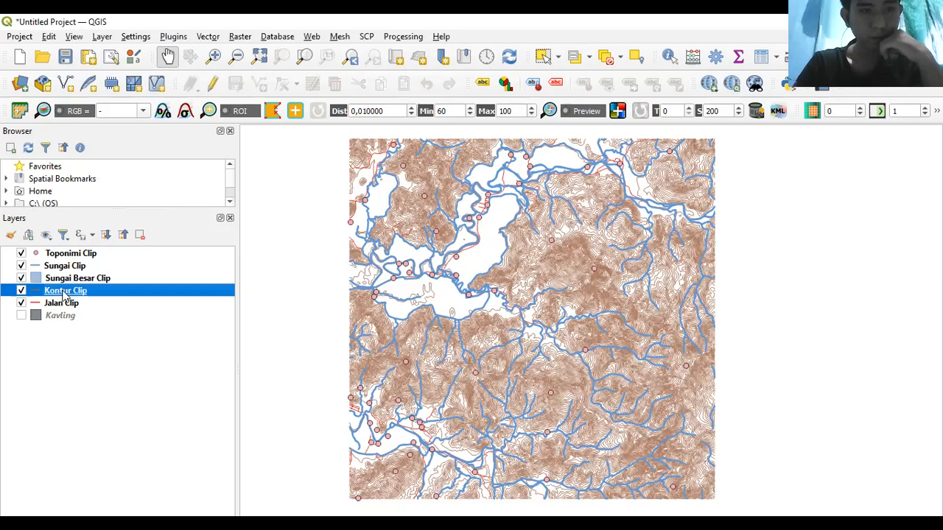
# - Open Kontur Clip properties and review its symbology, labels, fields and line colour
pyautogui.doubleClick(64, 293)
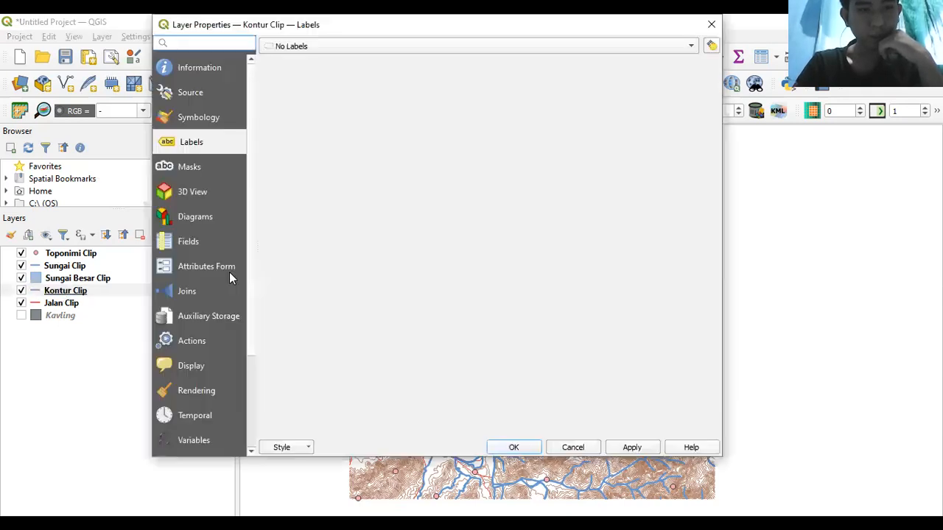
pyautogui.click(197, 122)
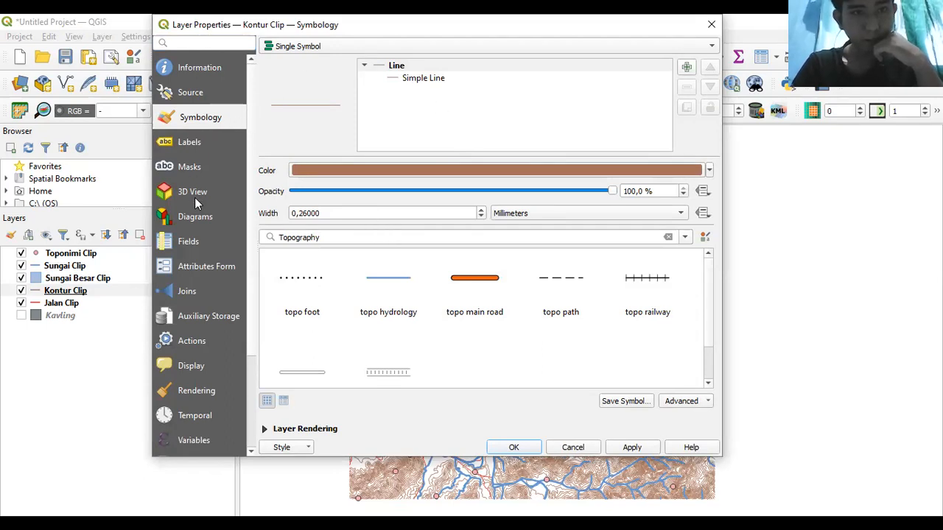
pyautogui.click(184, 143)
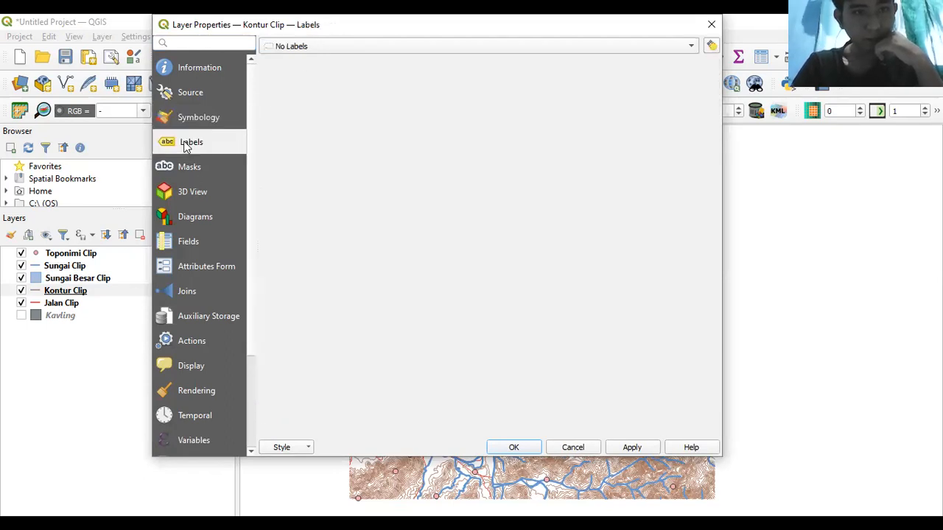
pyautogui.click(187, 247)
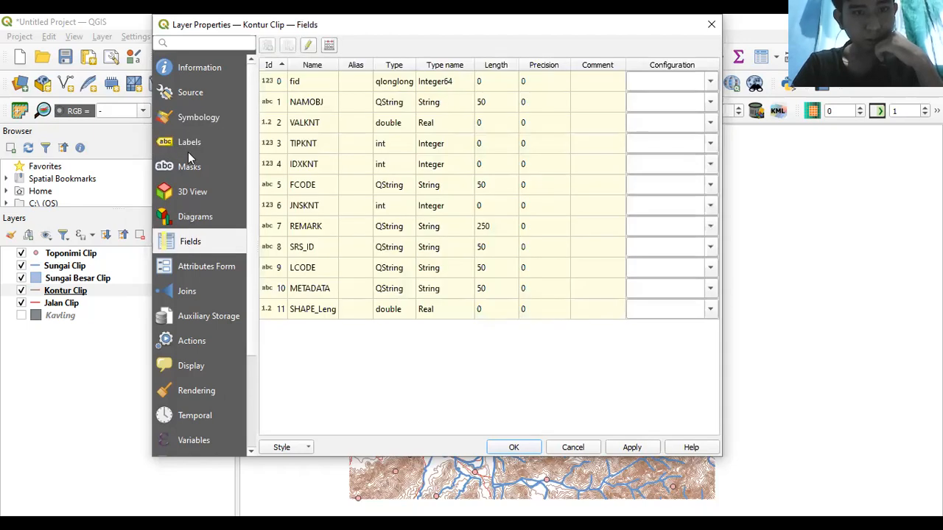
pyautogui.click(193, 122)
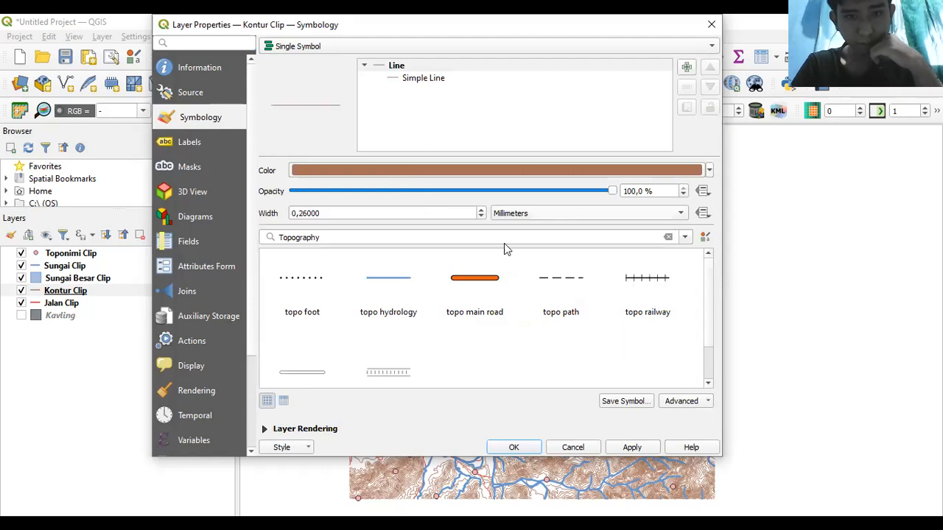
pyautogui.click(461, 170)
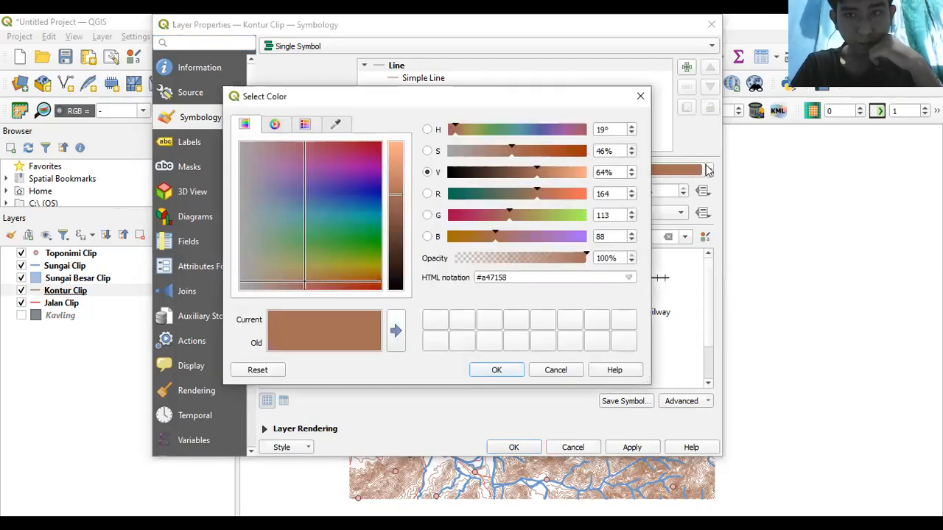
pyautogui.click(634, 104)
# - Set the contour labeling mode to Rule-based Labeling, then return to Symbology
pyautogui.click(218, 142)
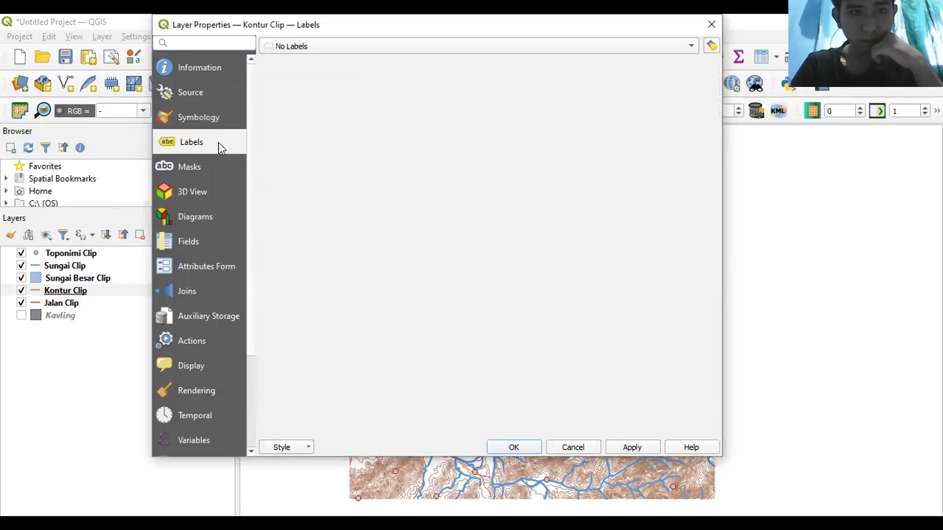
pyautogui.click(328, 47)
pyautogui.click(326, 75)
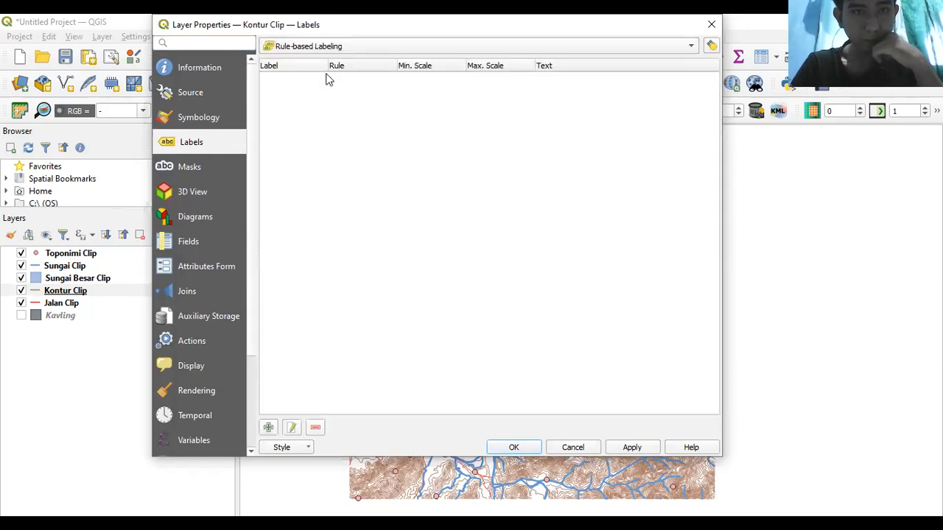
pyautogui.click(197, 119)
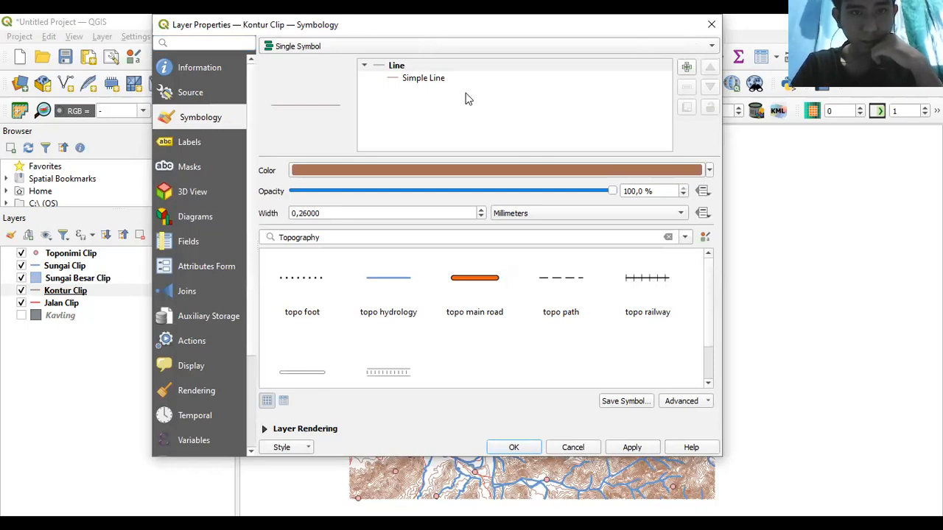
# - Switch the contours to Categorized styling using the expression "IDXKNT" = 1
pyautogui.click(461, 46)
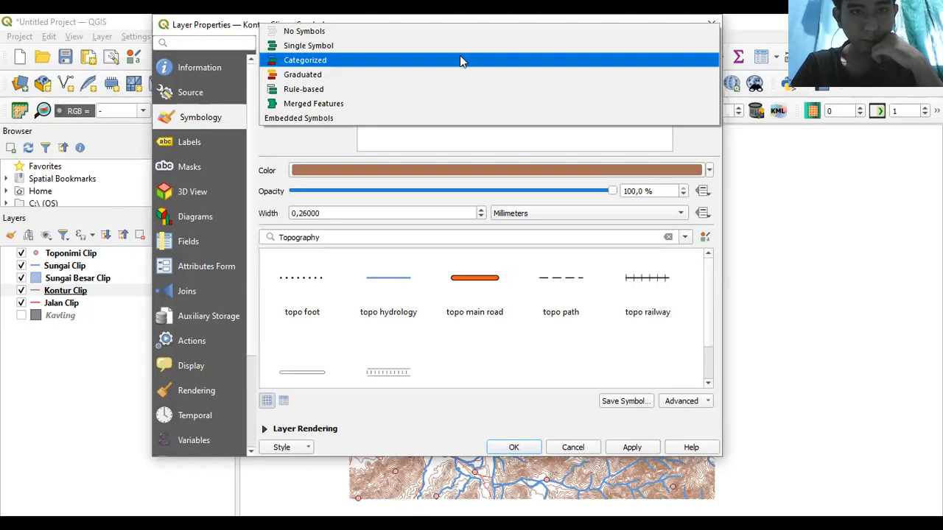
pyautogui.click(460, 58)
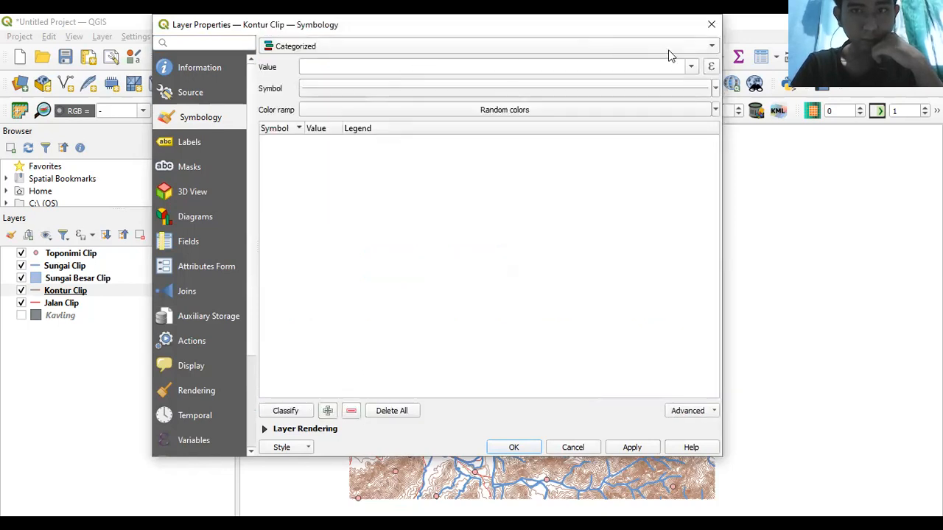
pyautogui.click(712, 67)
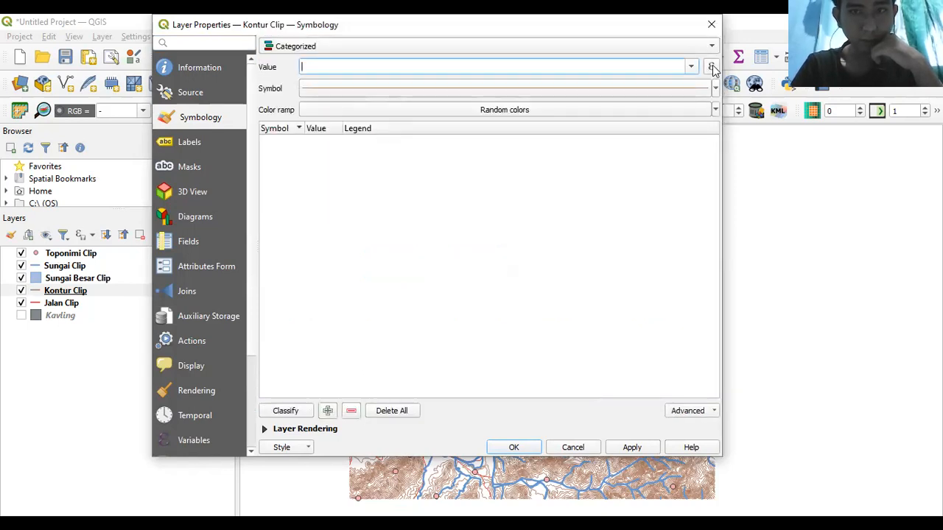
pyautogui.click(711, 67)
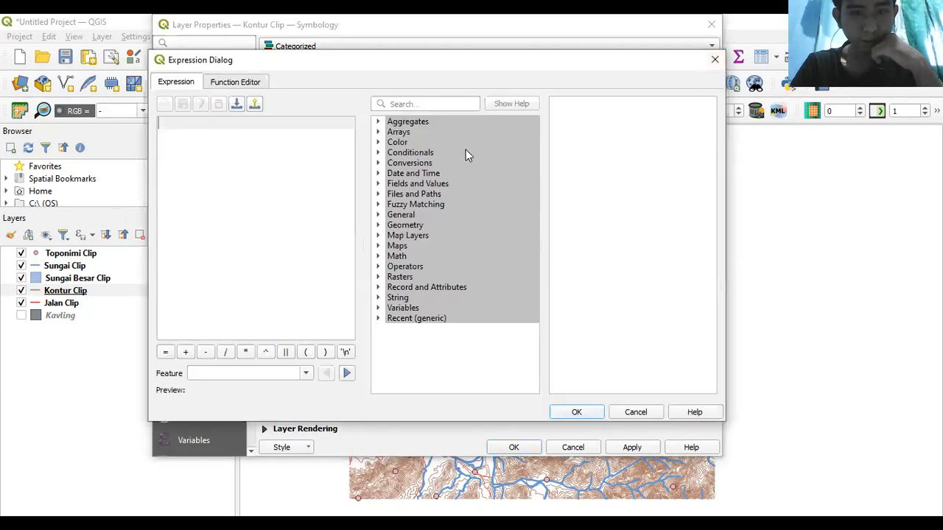
pyautogui.click(414, 185)
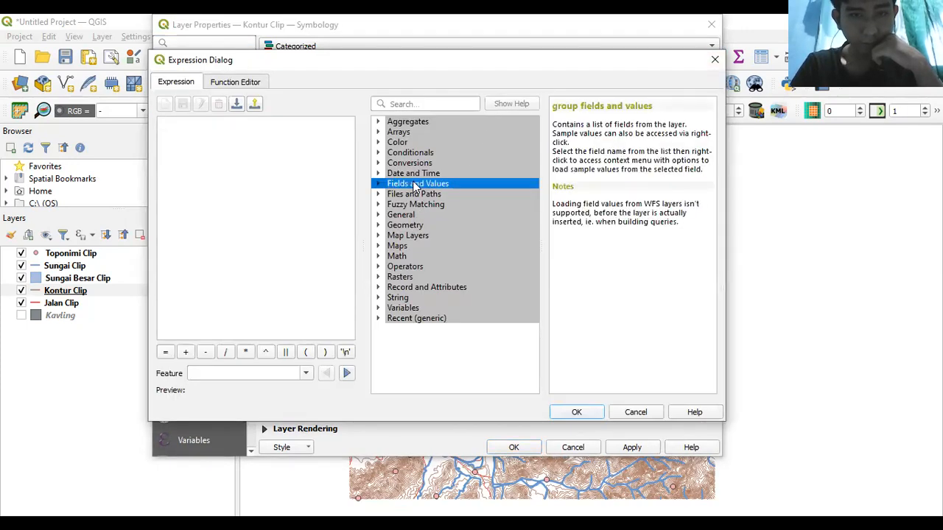
pyautogui.click(375, 184)
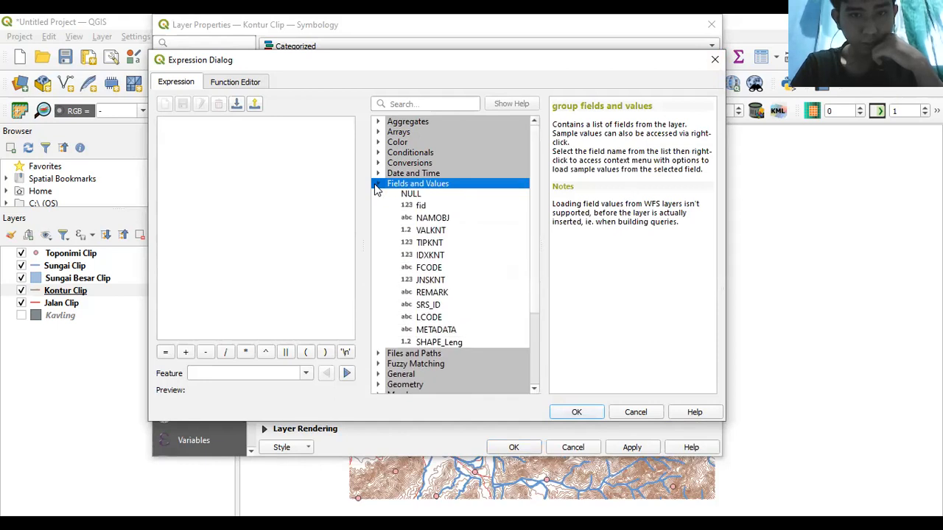
pyautogui.doubleClick(424, 255)
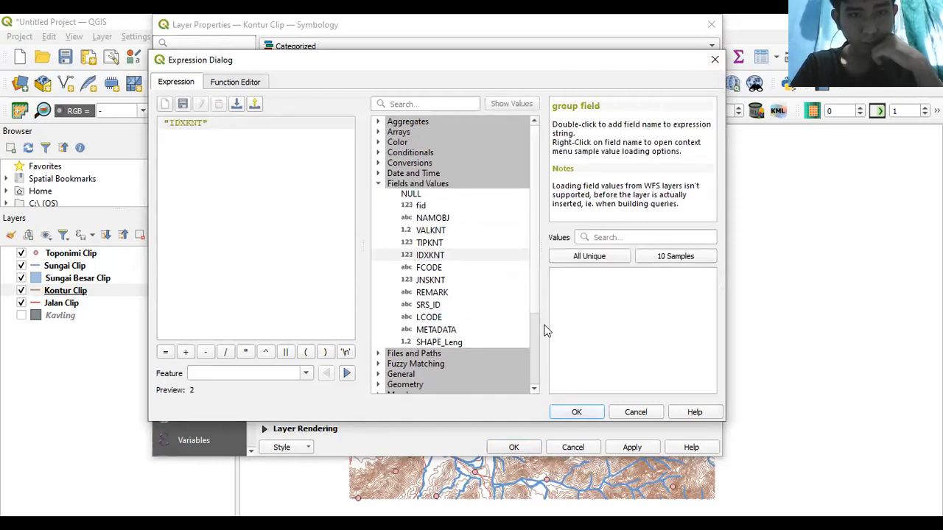
pyautogui.click(591, 258)
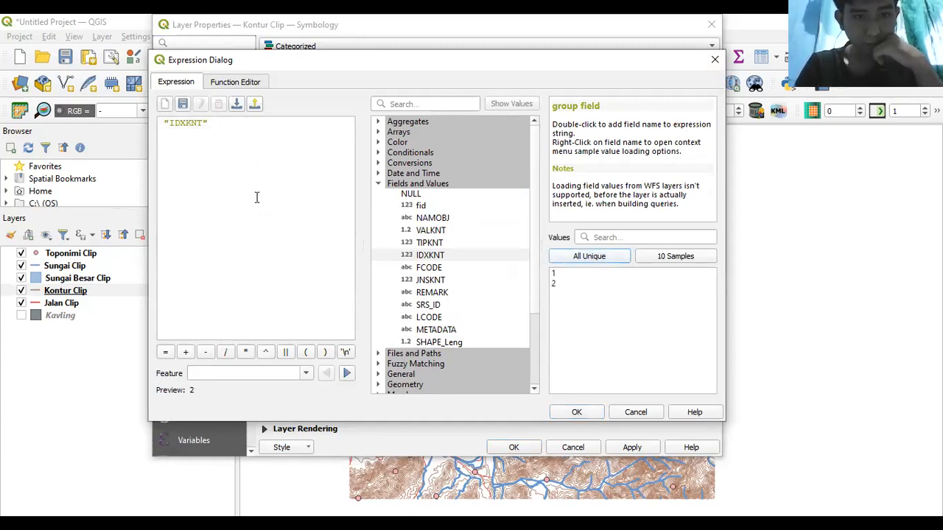
pyautogui.click(166, 352)
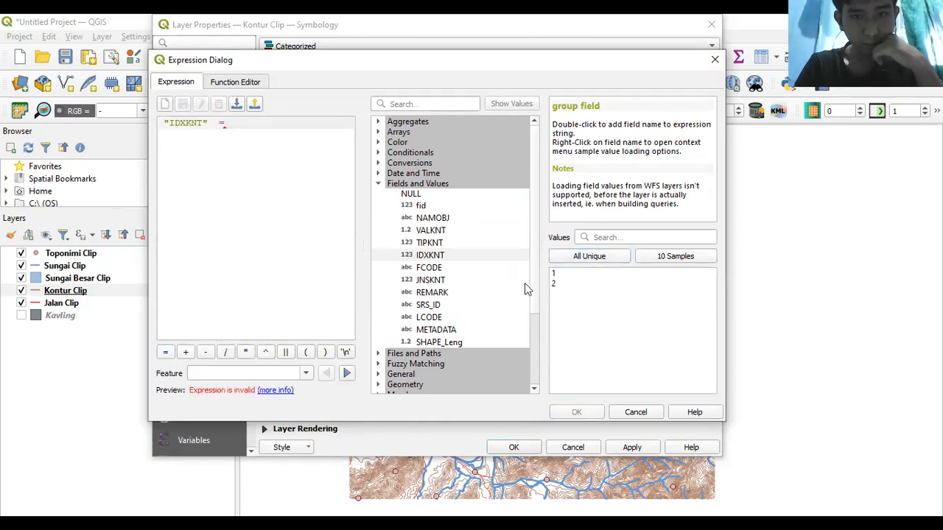
pyautogui.doubleClick(573, 274)
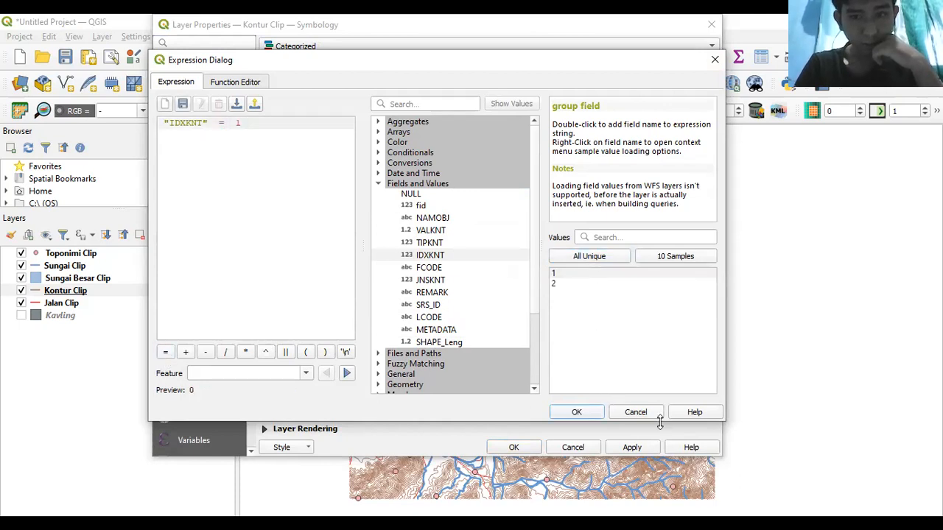
pyautogui.click(578, 412)
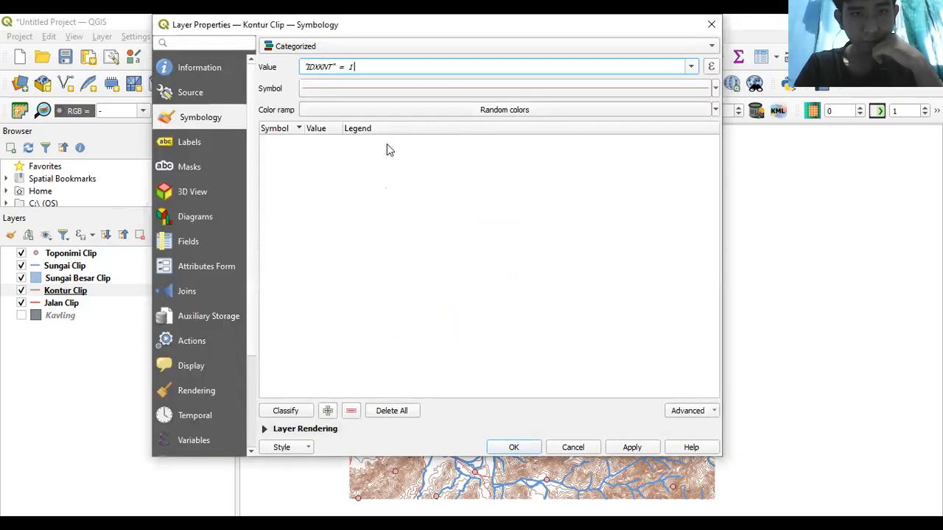
# - Classify the categories, remove 'all other values', and open category 0's line symbol
pyautogui.click(280, 410)
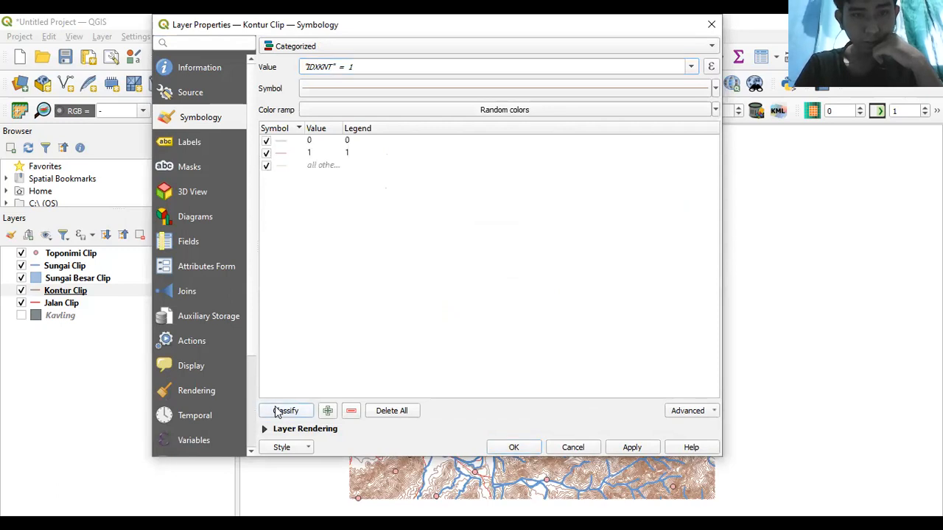
pyautogui.click(319, 168)
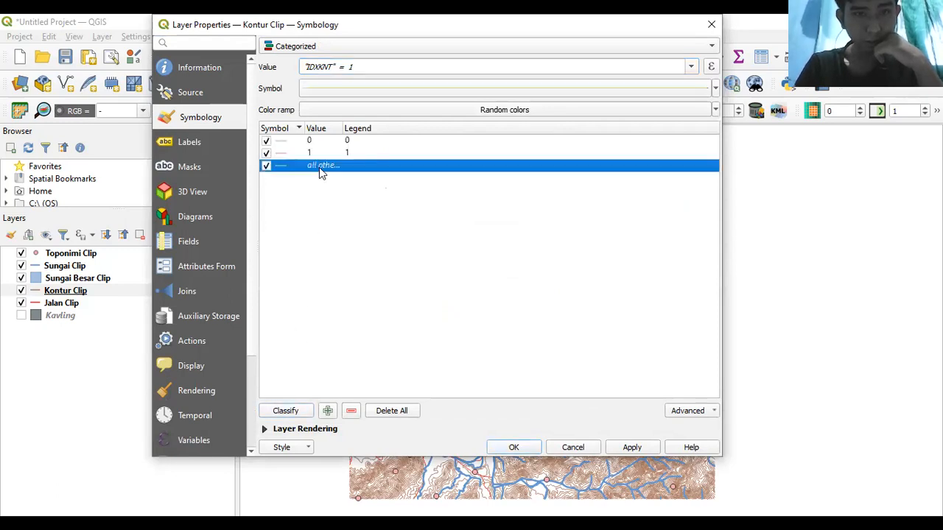
pyautogui.click(352, 411)
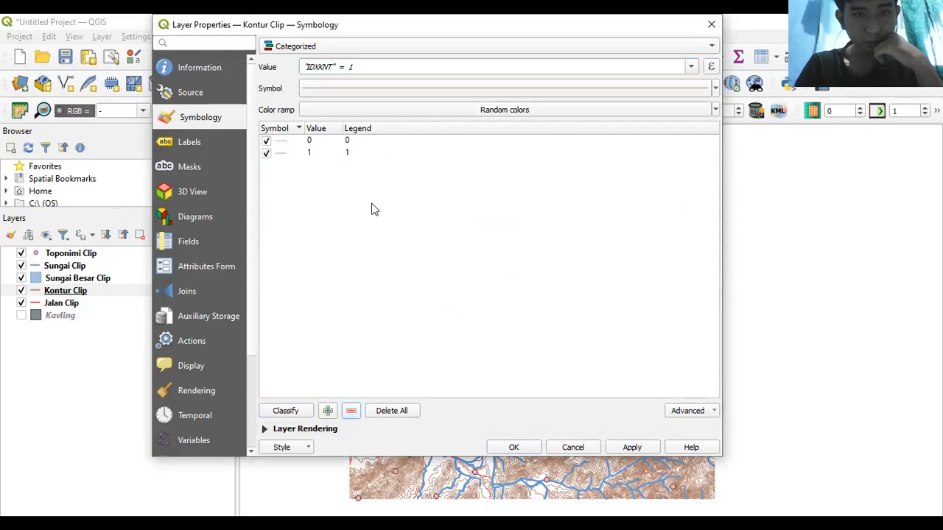
pyautogui.click(398, 88)
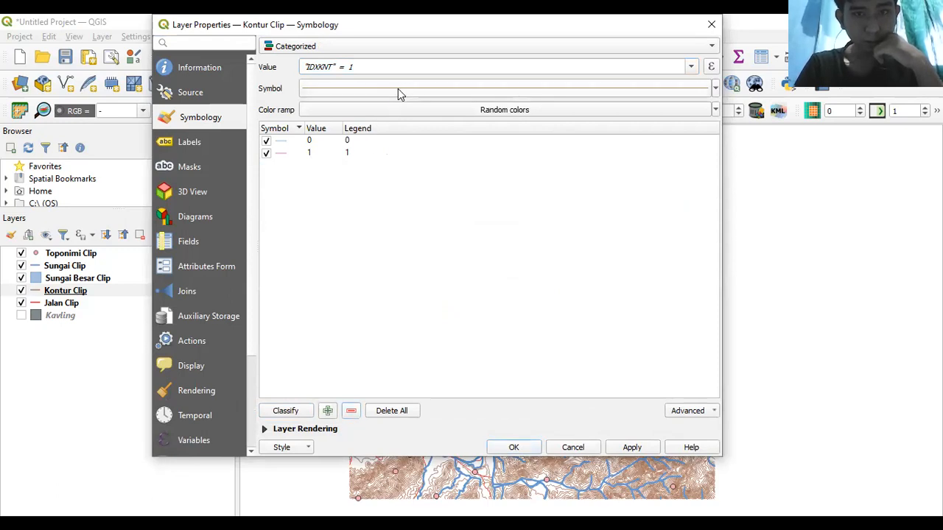
pyautogui.click(592, 25)
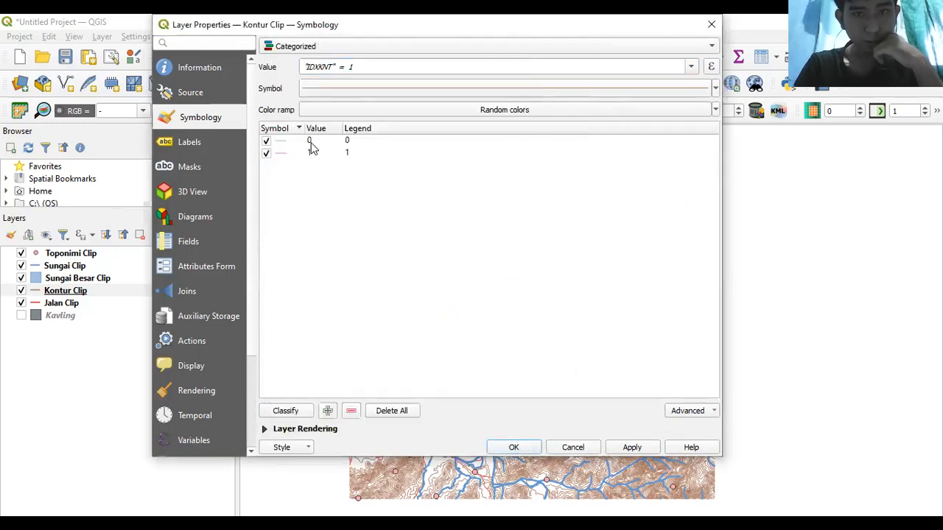
pyautogui.click(290, 145)
pyautogui.doubleClick(290, 145)
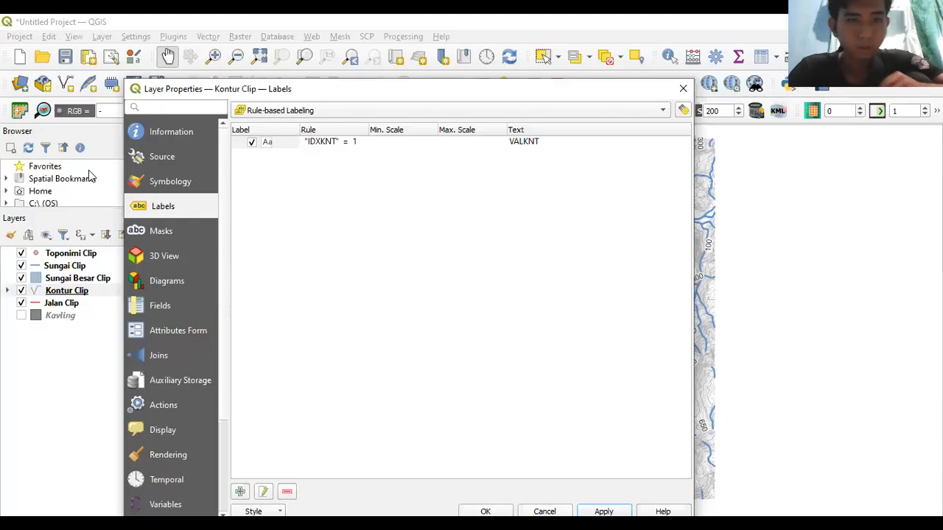
# - Set the category field to IDXKNT and delete all existing contour categories
pyautogui.click(171, 181)
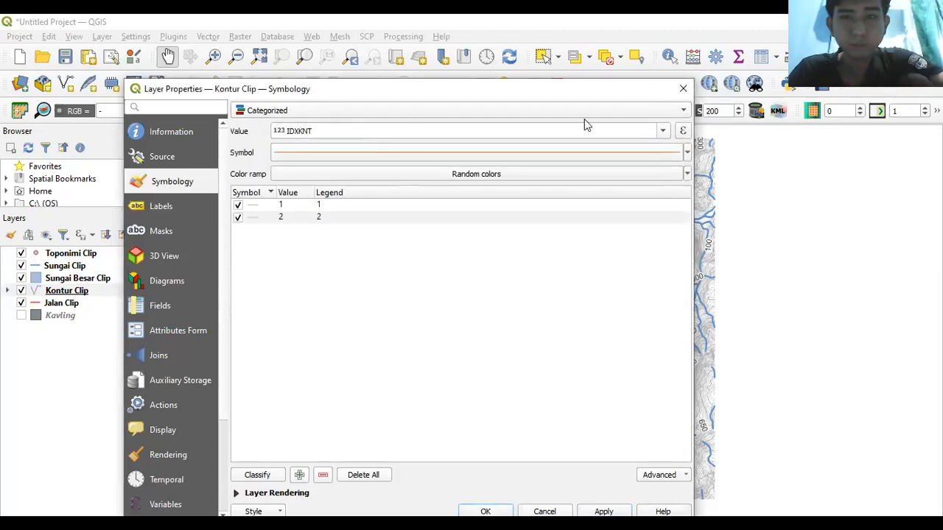
pyautogui.click(685, 133)
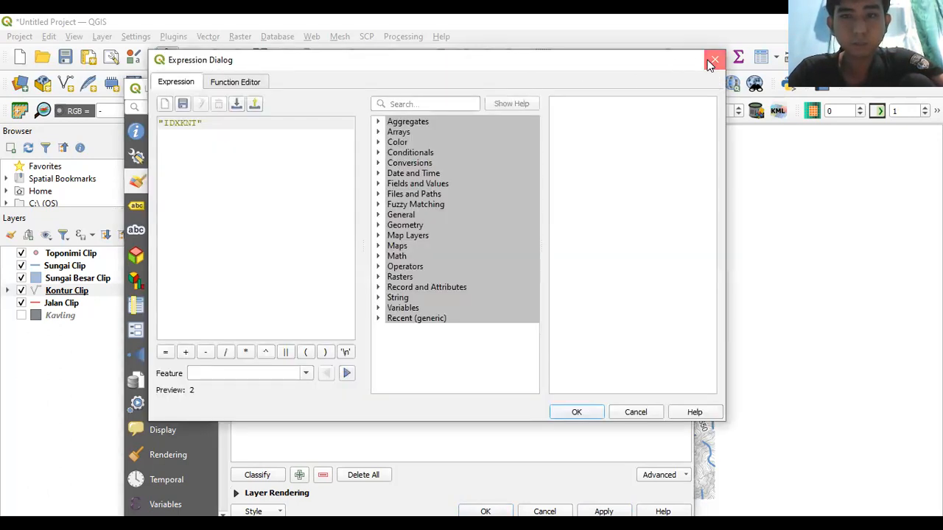
pyautogui.click(713, 60)
pyautogui.click(663, 133)
pyautogui.click(343, 165)
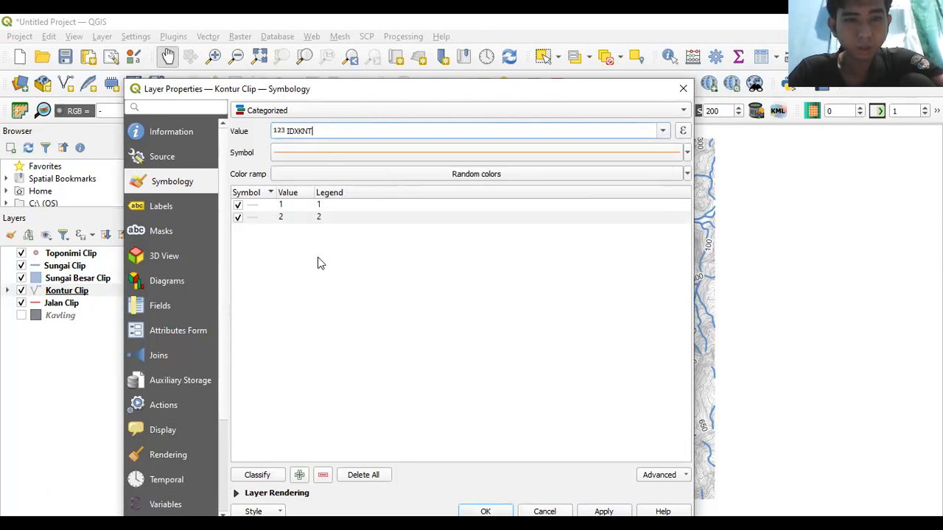
pyautogui.click(363, 477)
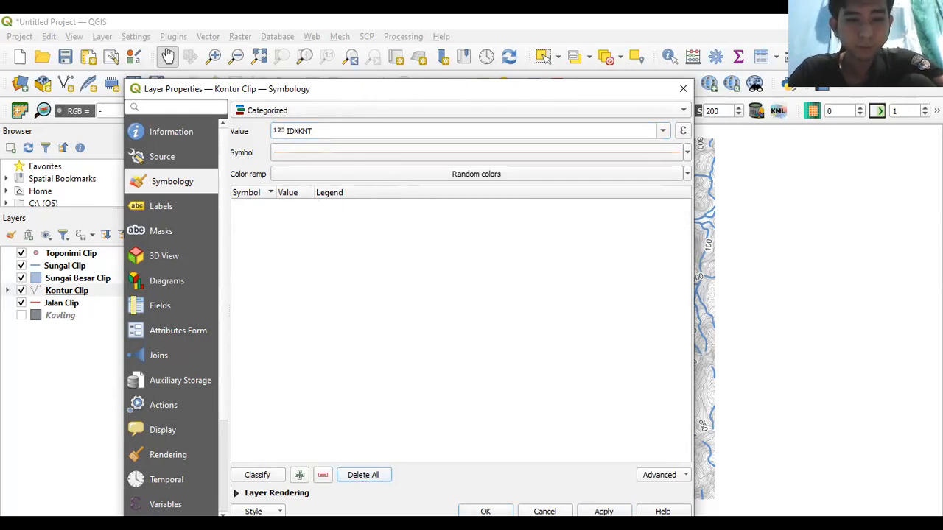
# - Reclassify IDXKNT into categories 1 and 2 and remove the catch-all category
pyautogui.click(257, 475)
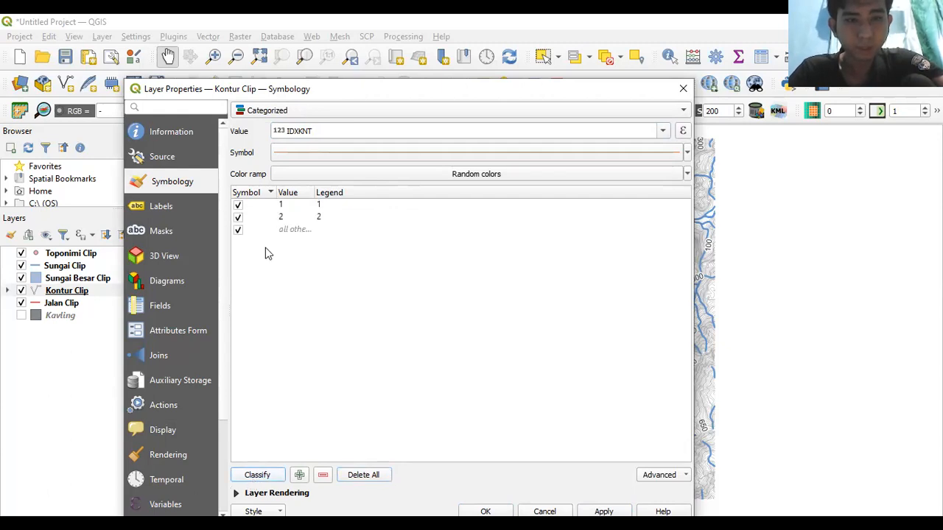
pyautogui.click(284, 230)
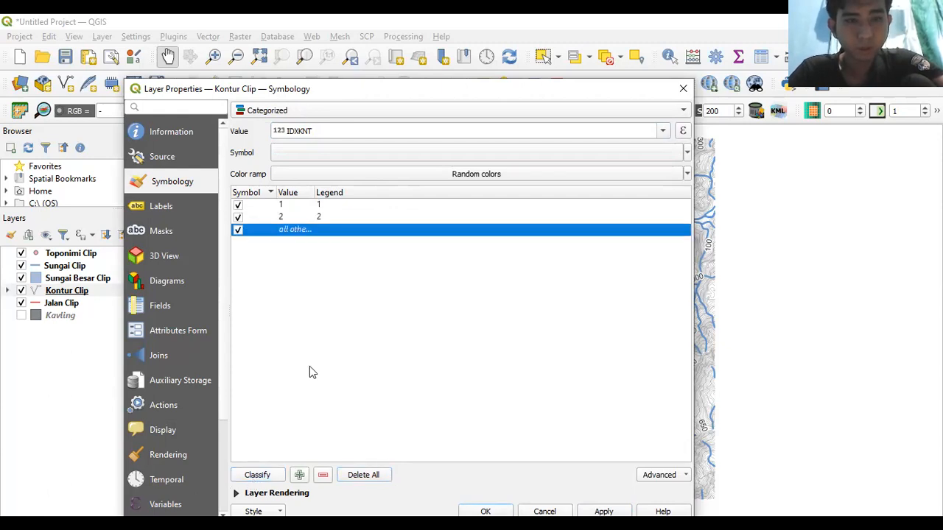
pyautogui.click(323, 476)
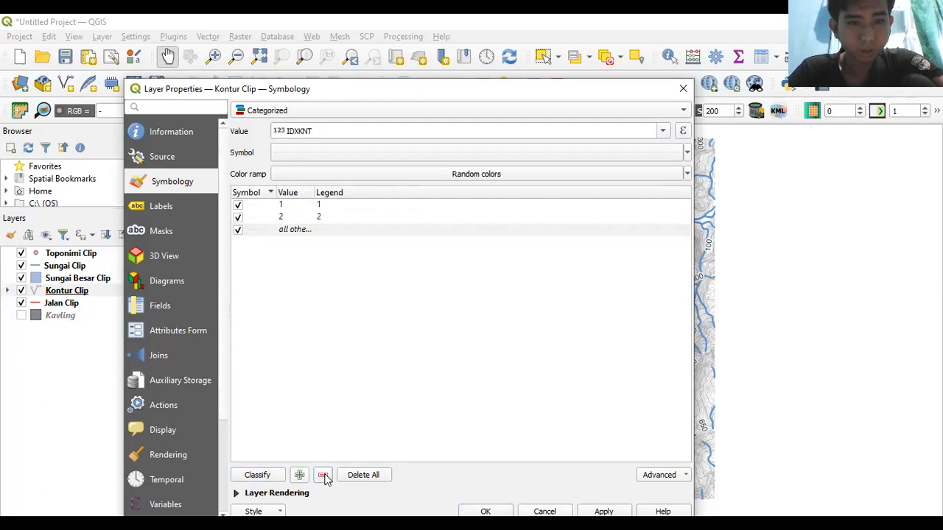
# - Make category 1 contours a black line 0.1 points wide
pyautogui.click(274, 206)
pyautogui.doubleClick(274, 205)
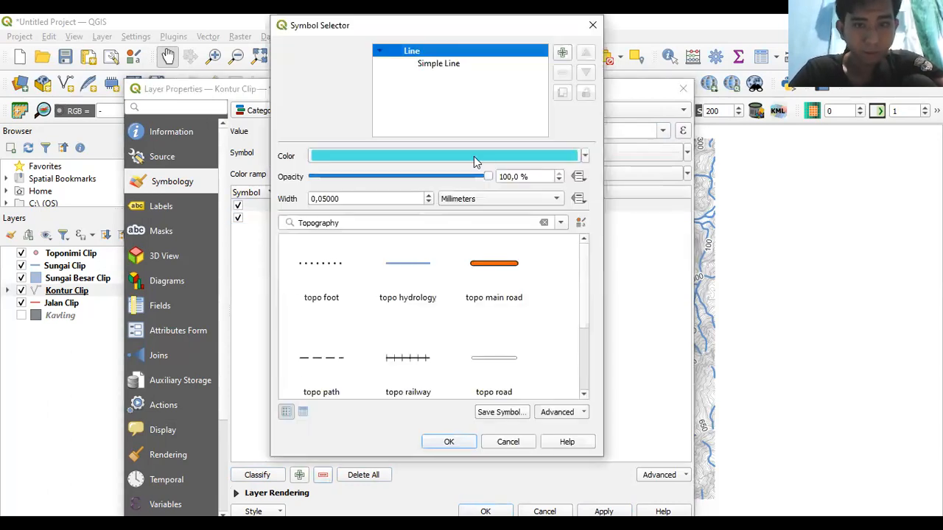
pyautogui.click(585, 157)
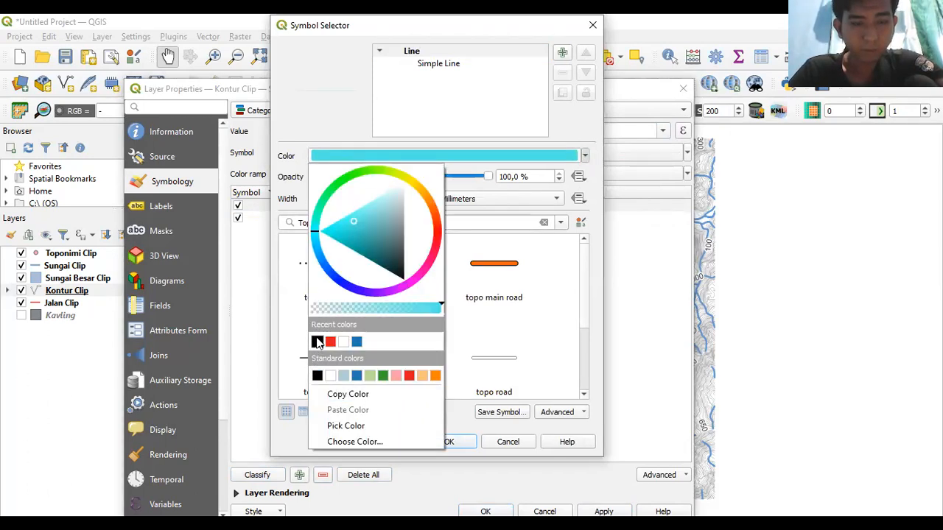
pyautogui.click(318, 343)
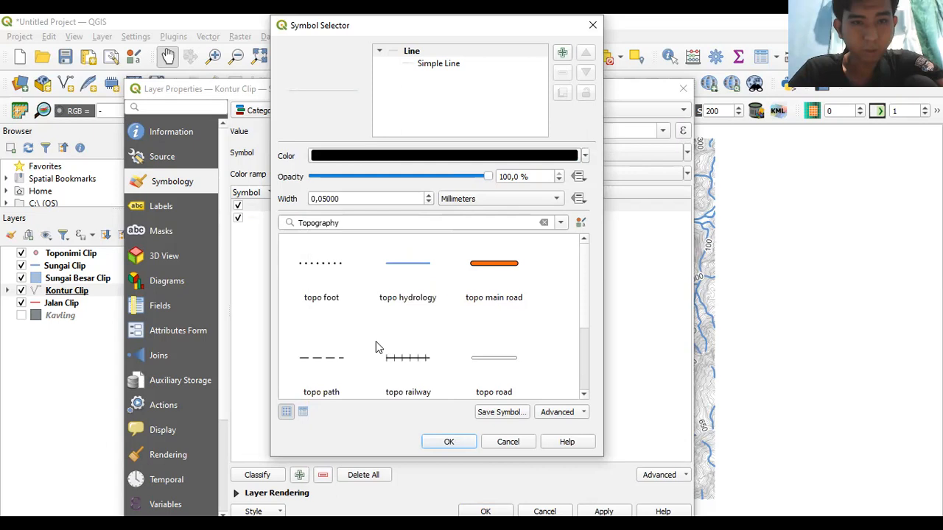
pyautogui.click(556, 203)
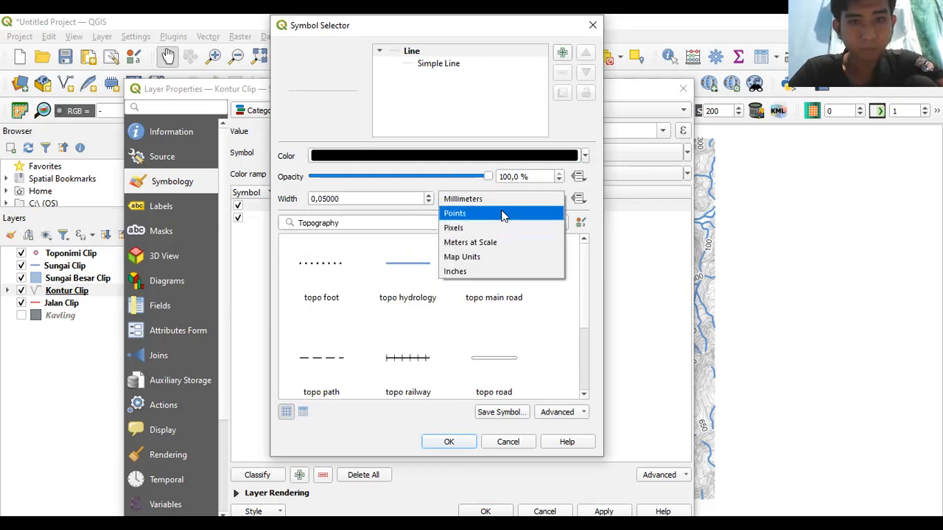
pyautogui.click(503, 213)
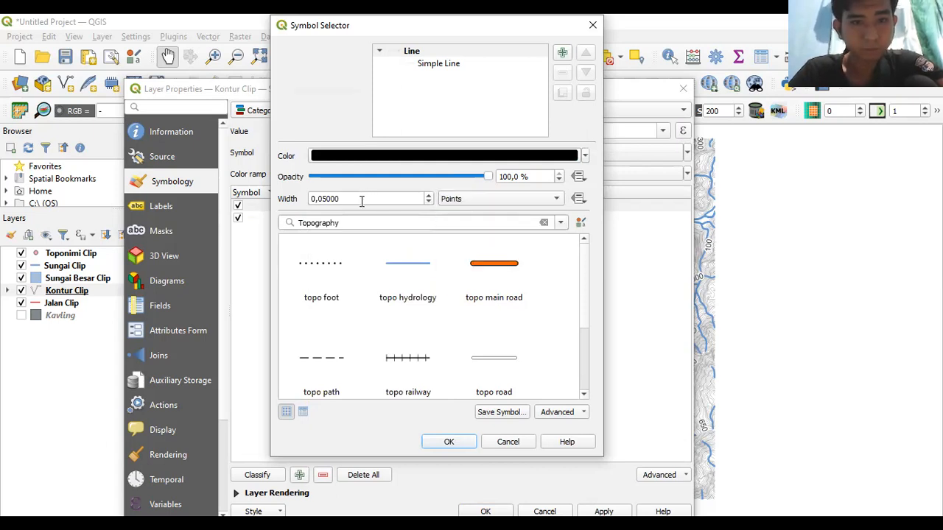
pyautogui.click(326, 199)
pyautogui.press('BackSpace')
pyautogui.write('1')
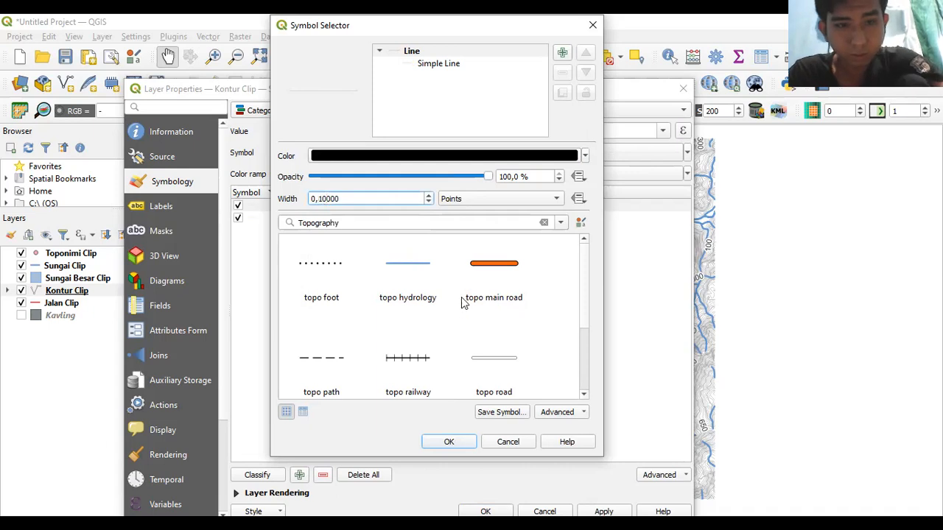
pyautogui.click(467, 444)
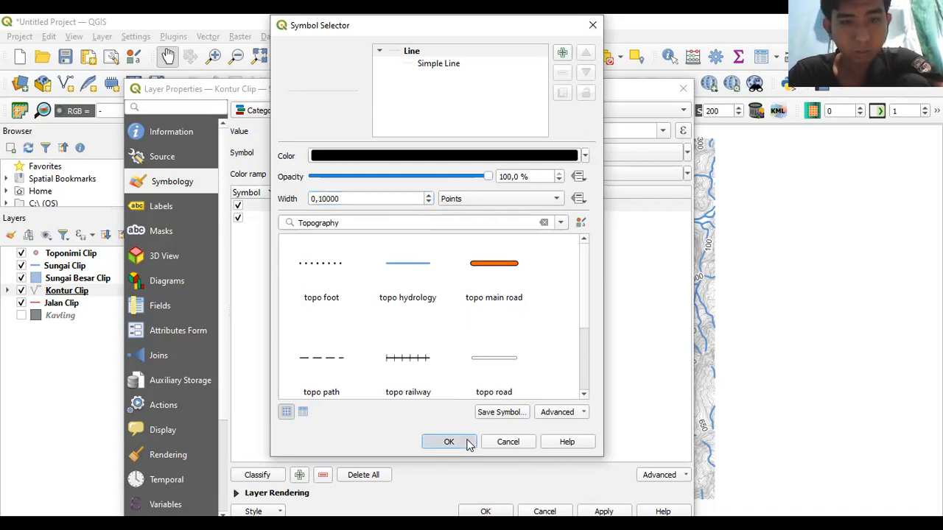
# - Make category 2 contour lines black
pyautogui.doubleClick(263, 217)
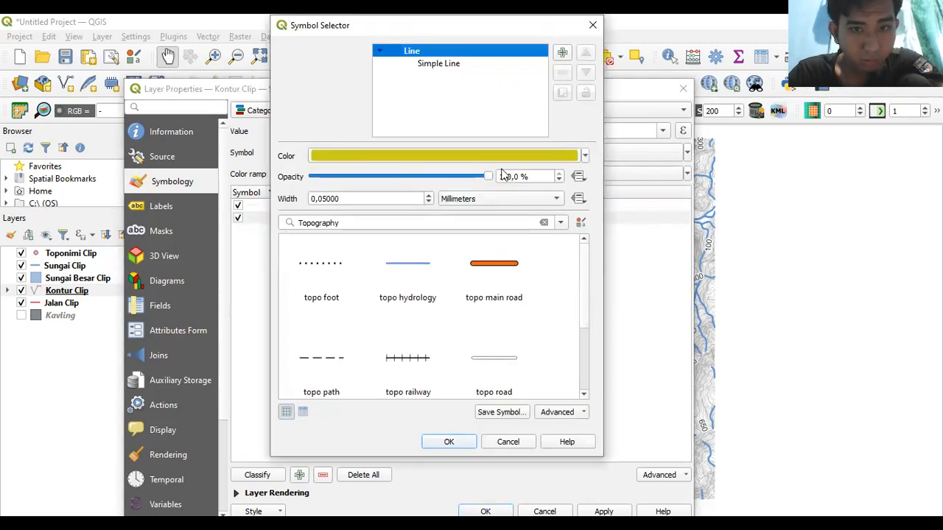
pyautogui.click(585, 157)
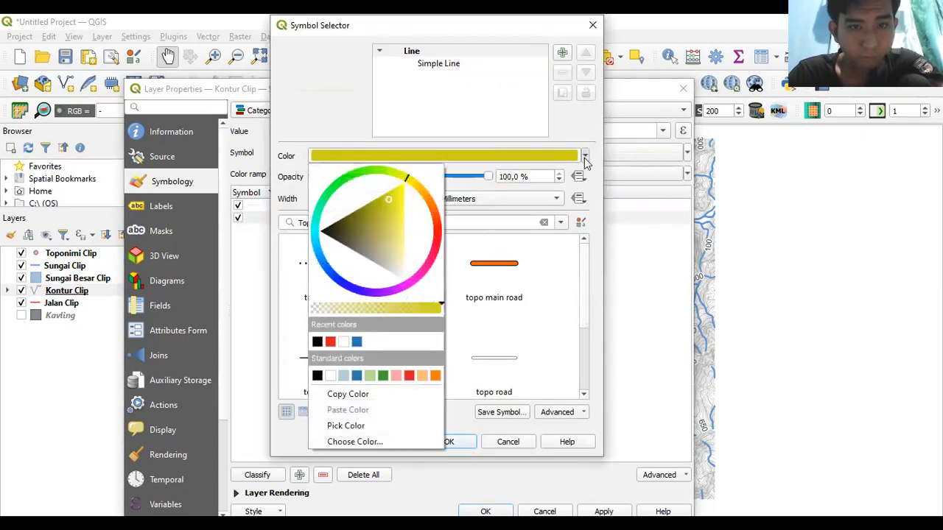
pyautogui.click(317, 376)
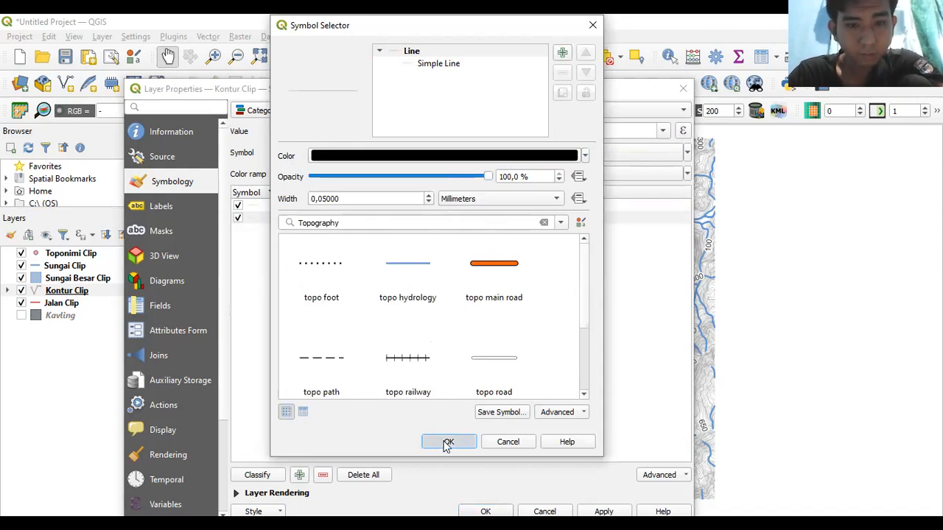
pyautogui.press('Return')
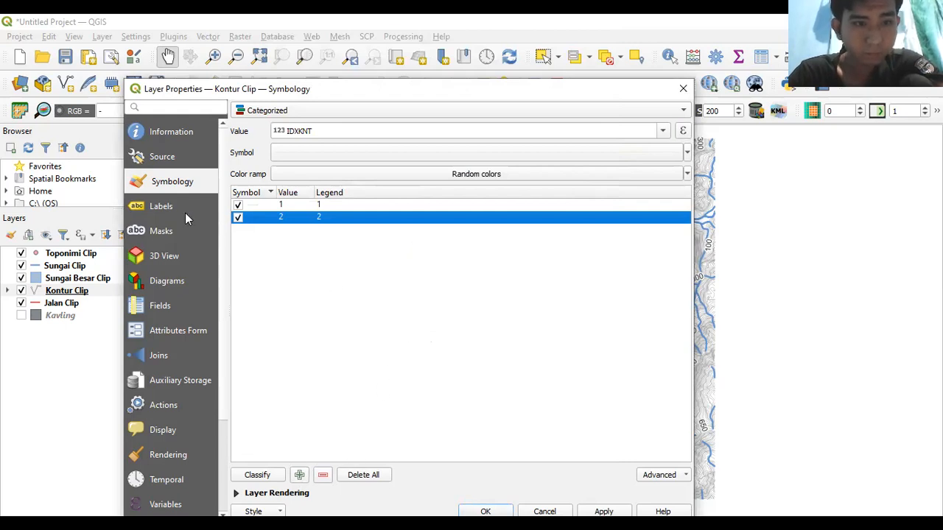
# - Delete the existing contour label rule, keeping rule-based labelling as the mode
pyautogui.click(162, 207)
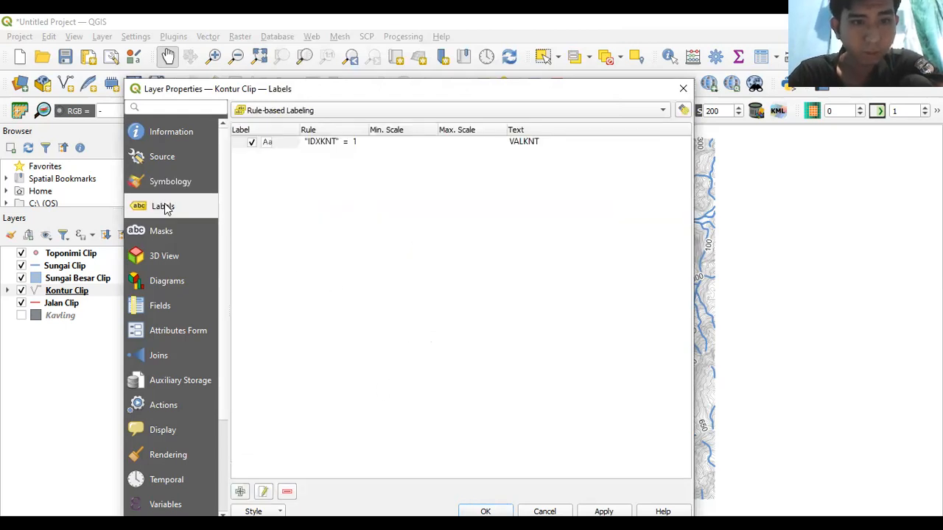
pyautogui.click(292, 142)
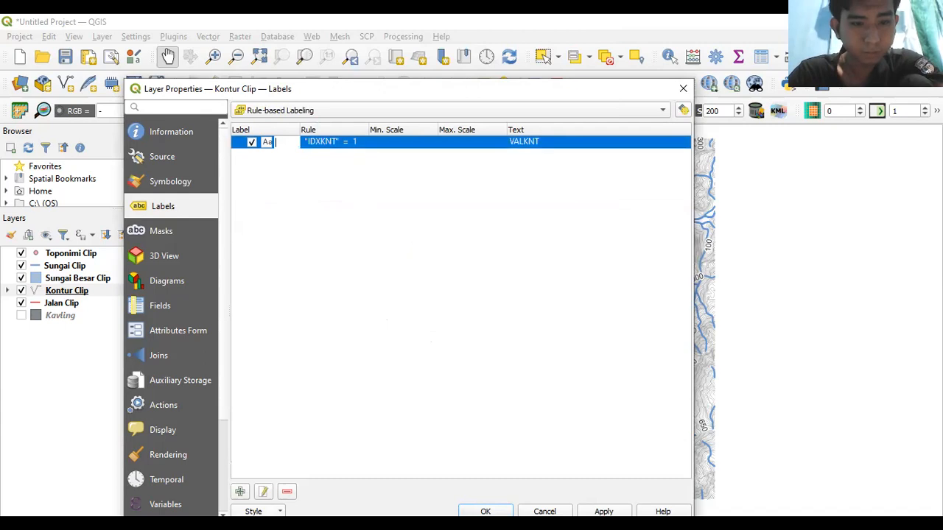
pyautogui.click(288, 493)
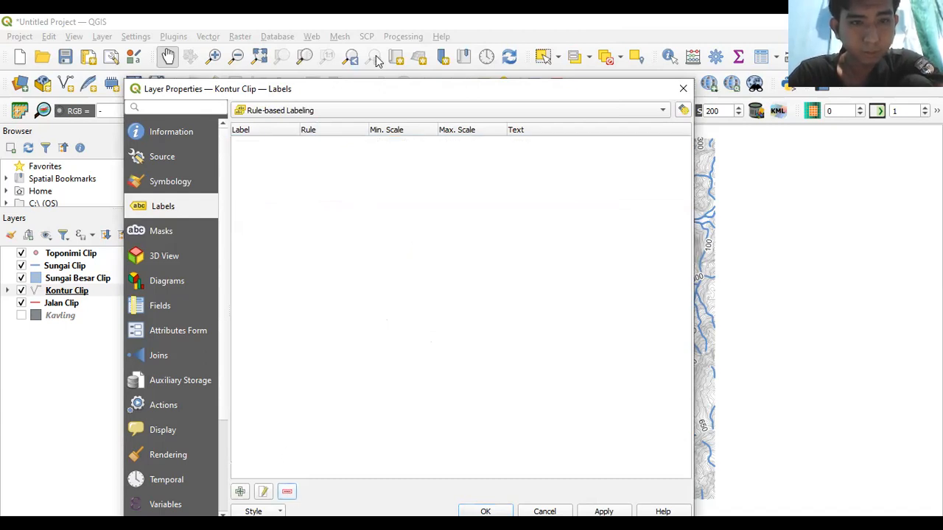
pyautogui.click(294, 113)
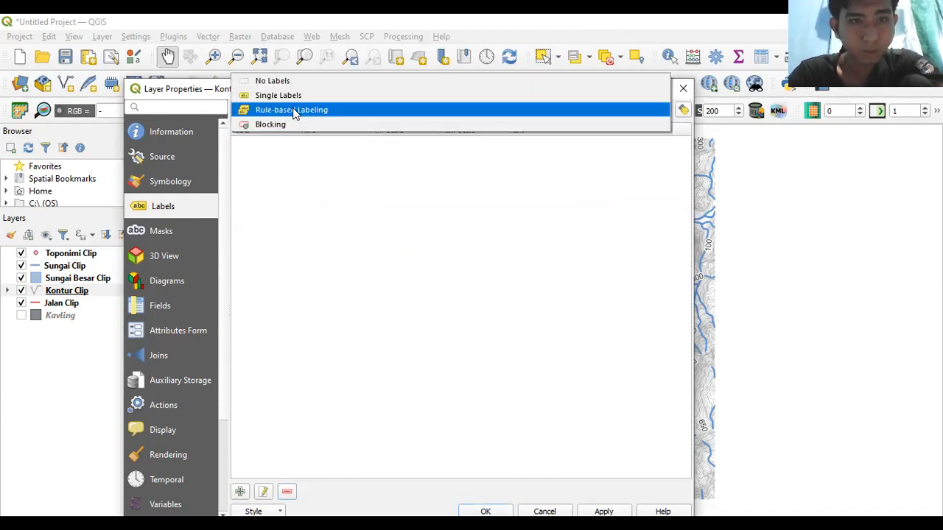
pyautogui.click(294, 110)
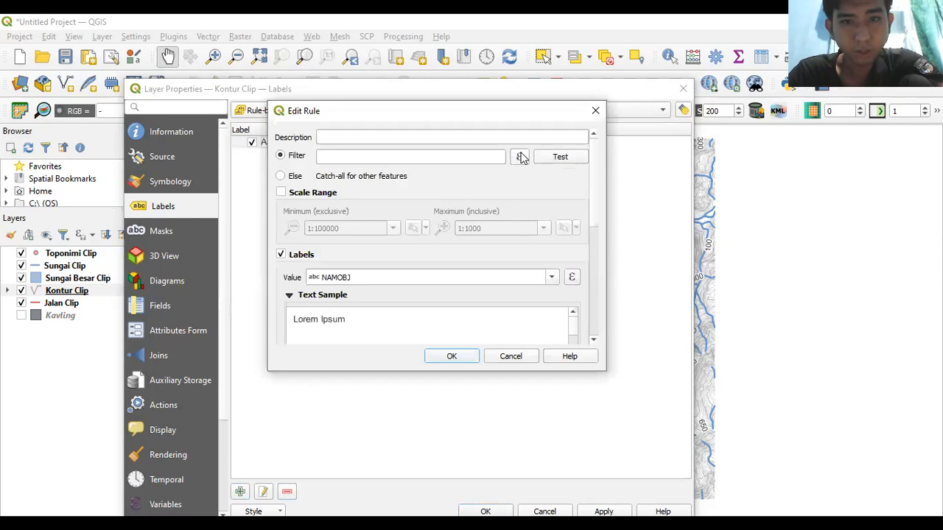
# - Build a new label rule filter "IDXKNT" = 1 in the expression builder
pyautogui.click(520, 157)
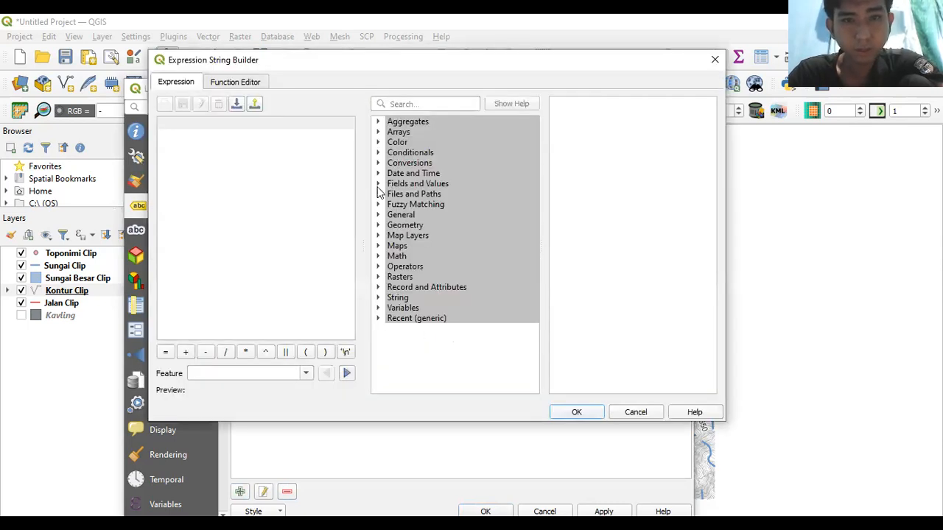
pyautogui.click(379, 184)
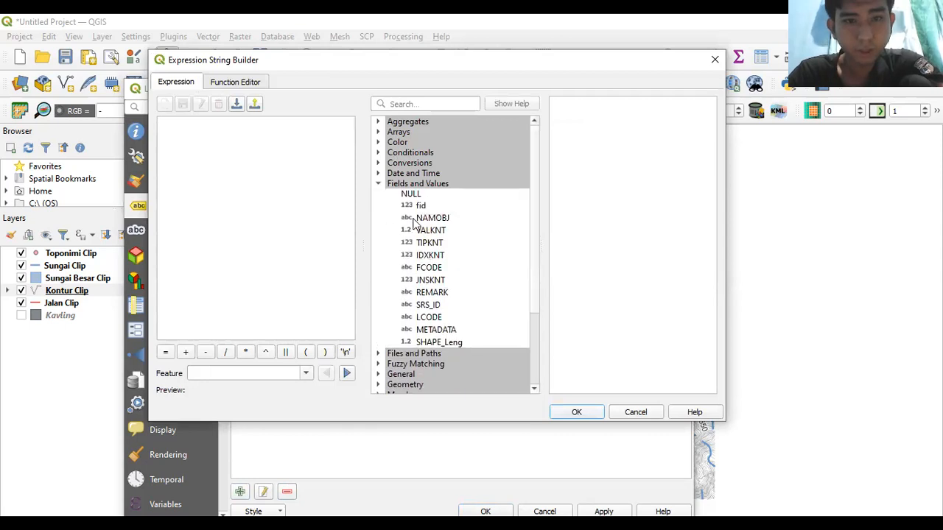
pyautogui.doubleClick(406, 257)
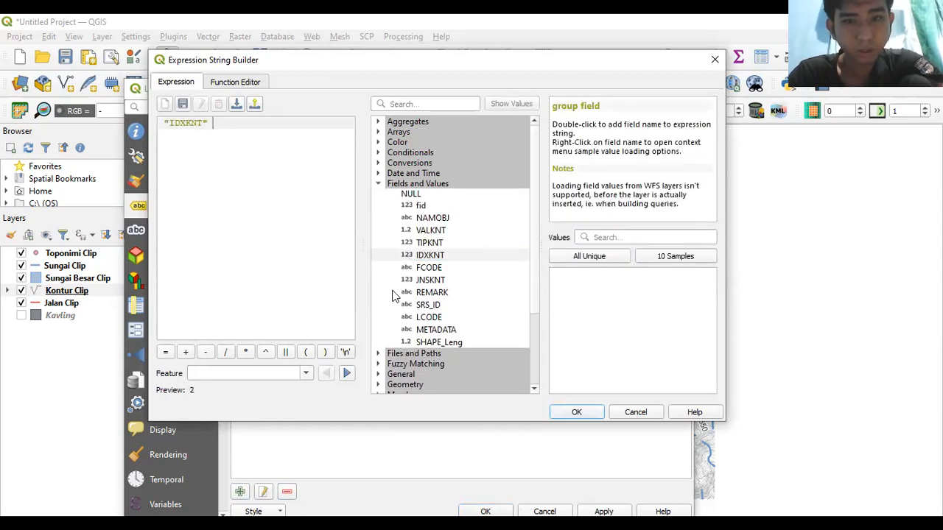
pyautogui.click(585, 256)
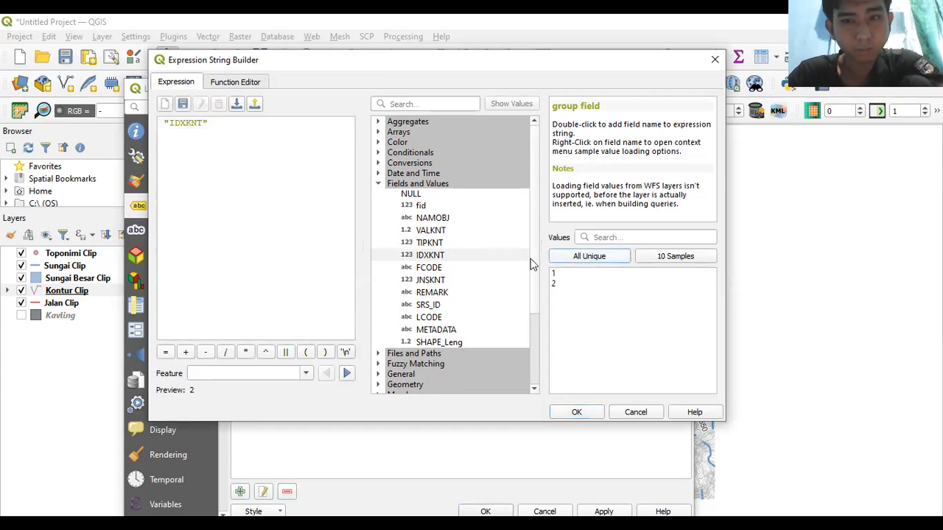
pyautogui.click(165, 352)
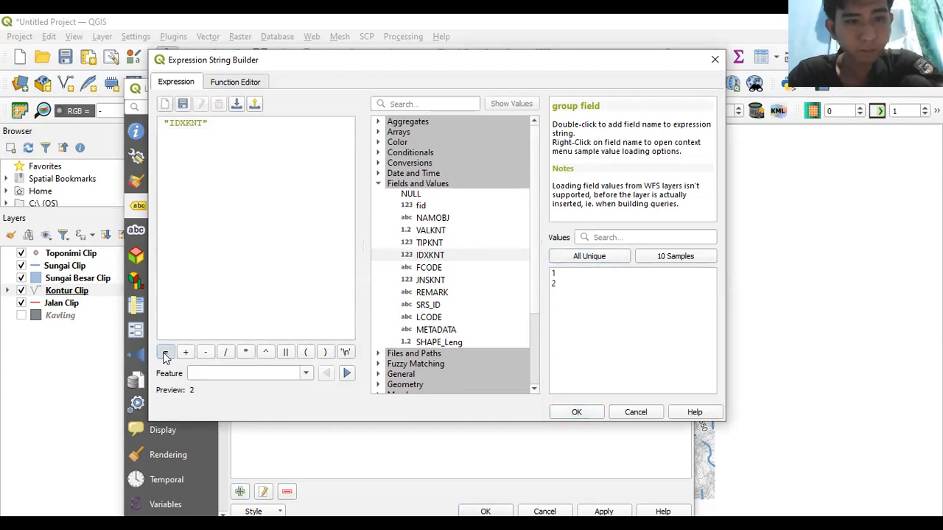
pyautogui.doubleClick(564, 274)
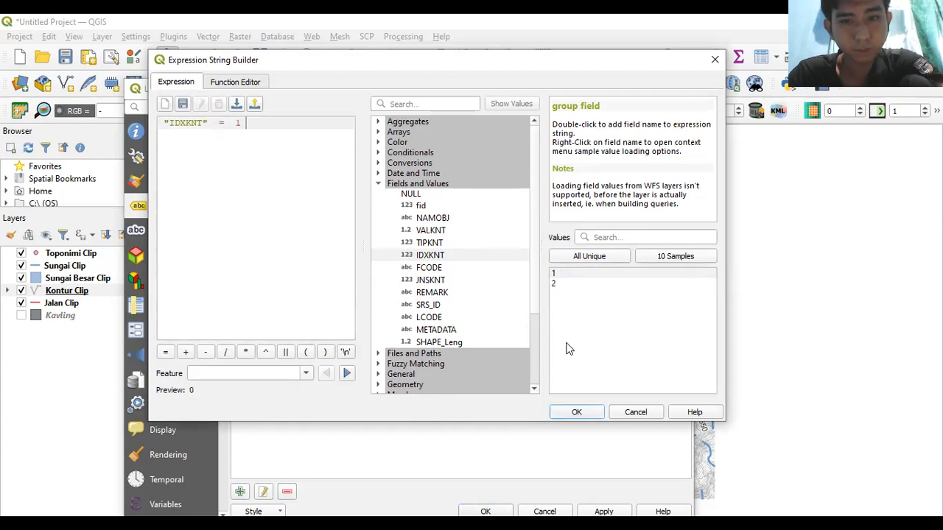
pyautogui.click(577, 413)
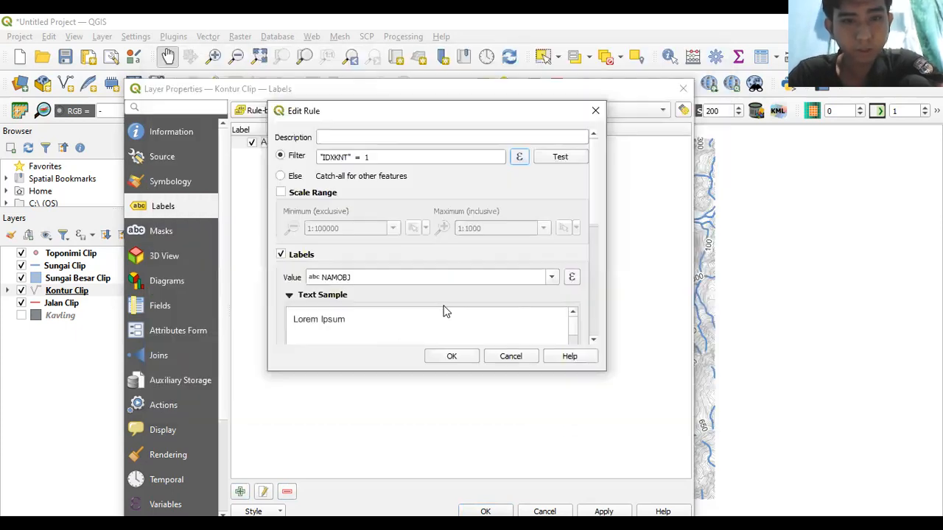
# - Label the contours with the VALKNT field at text size 8
pyautogui.click(552, 277)
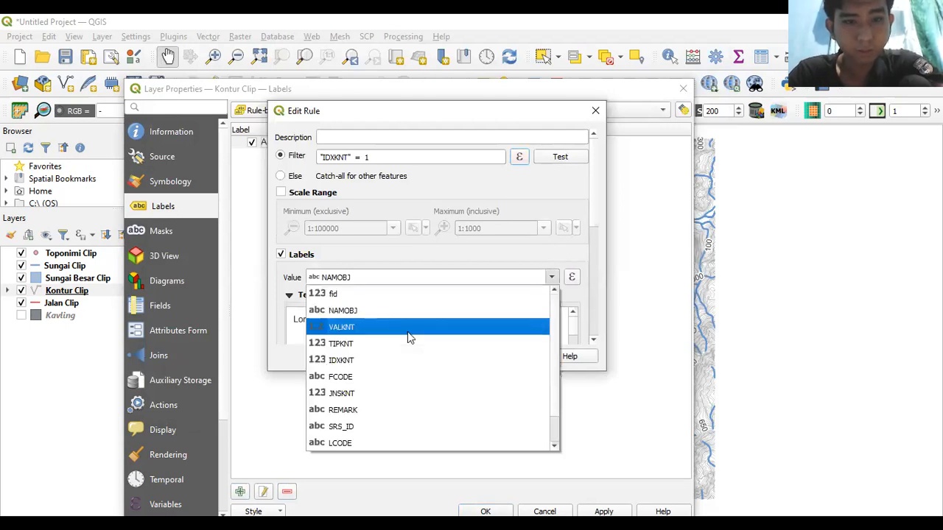
pyautogui.click(407, 332)
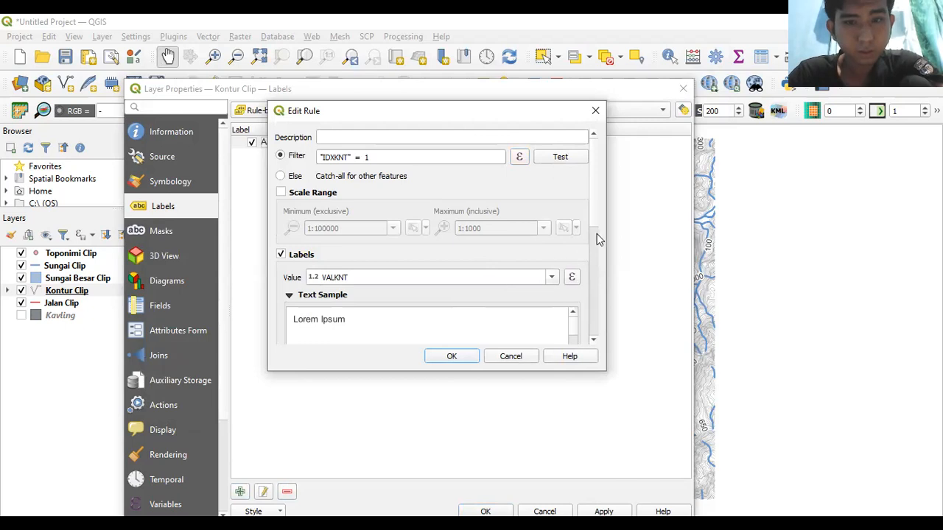
pyautogui.moveTo(596, 229); pyautogui.dragTo(592, 273)
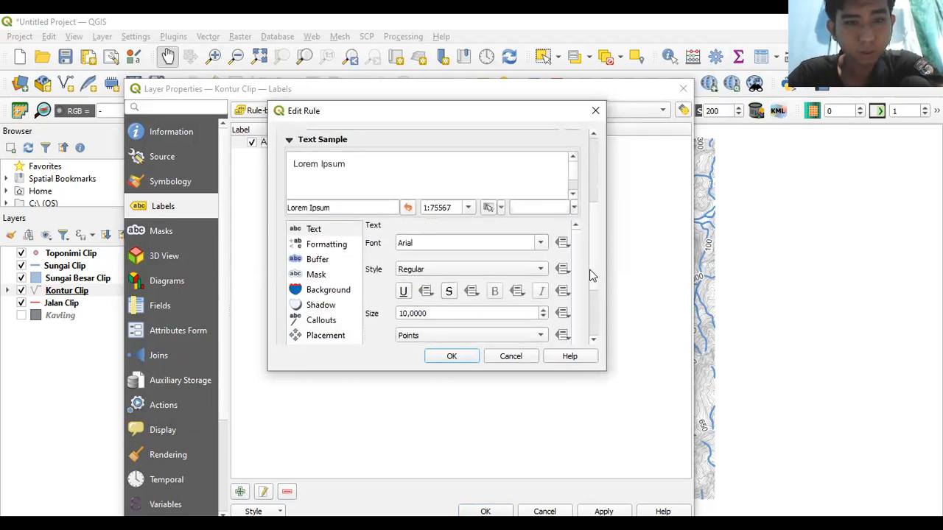
pyautogui.click(405, 313)
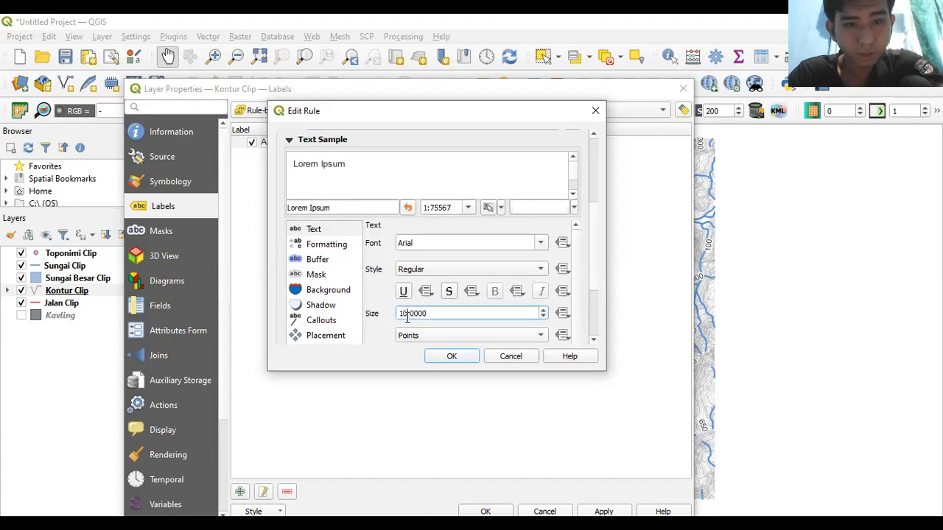
pyautogui.press('BackSpace')
pyautogui.press('BackSpace')
pyautogui.write('8')
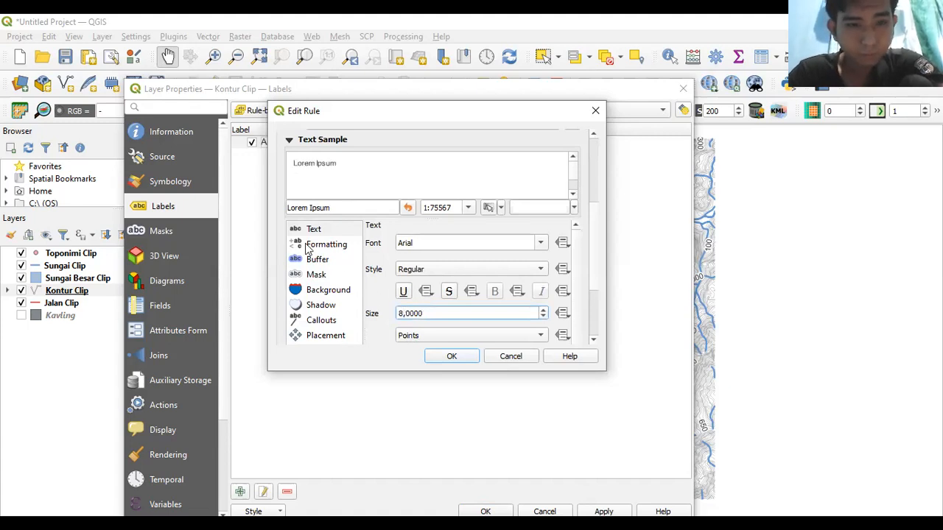
# - Turn on a text buffer around the contour labels
pyautogui.click(315, 277)
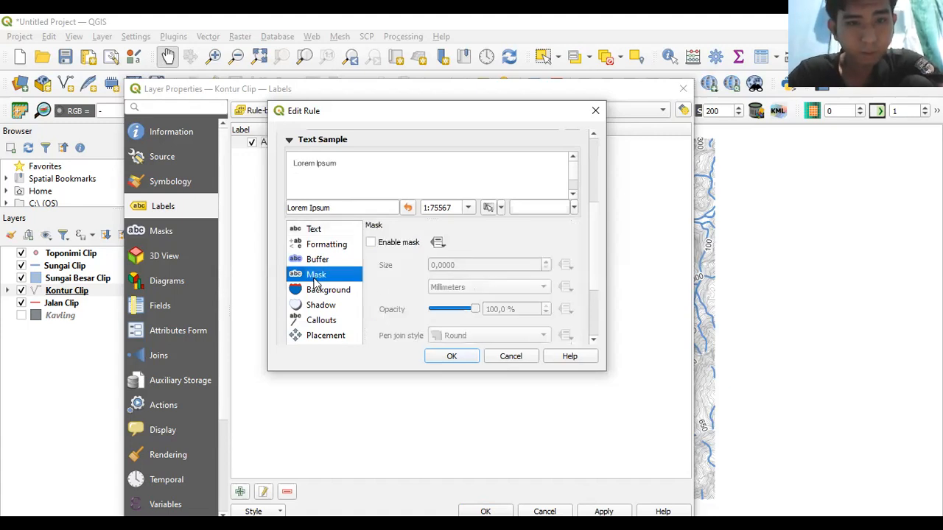
pyautogui.click(371, 243)
pyautogui.click(331, 263)
pyautogui.click(359, 244)
pyautogui.click(332, 263)
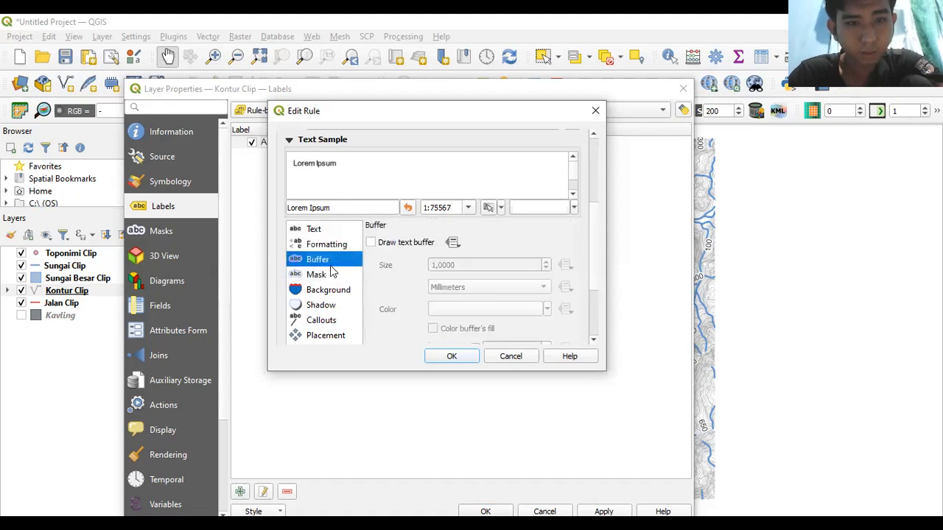
pyautogui.click(371, 244)
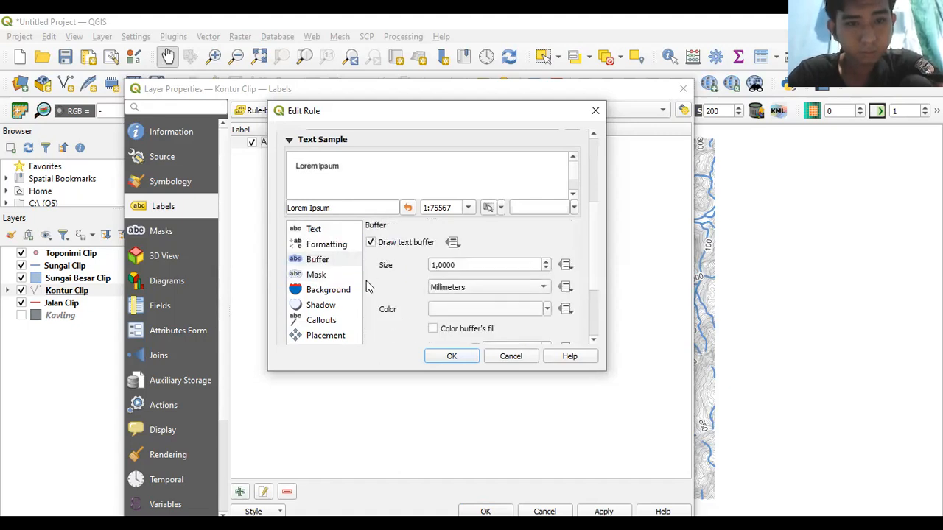
# - Place the labels on the line instead of above it, then confirm and apply
pyautogui.click(345, 337)
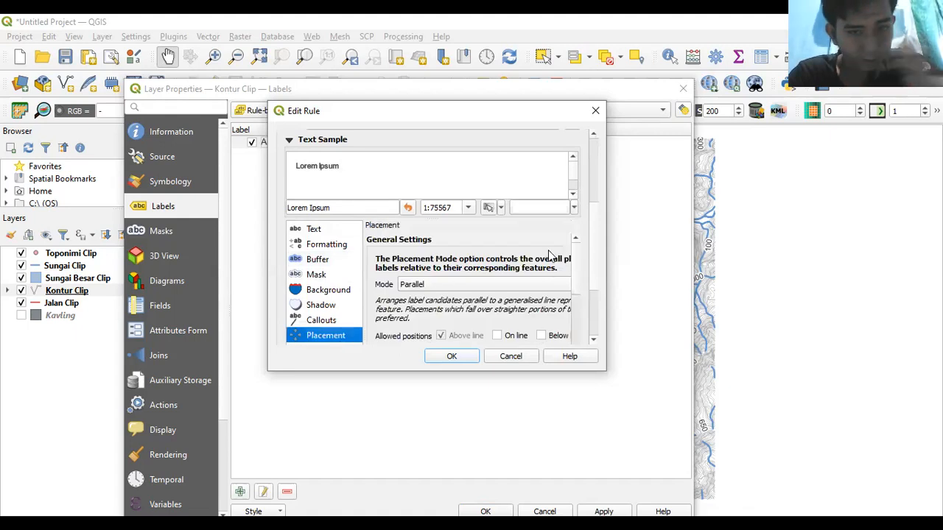
pyautogui.moveTo(576, 271); pyautogui.dragTo(575, 287)
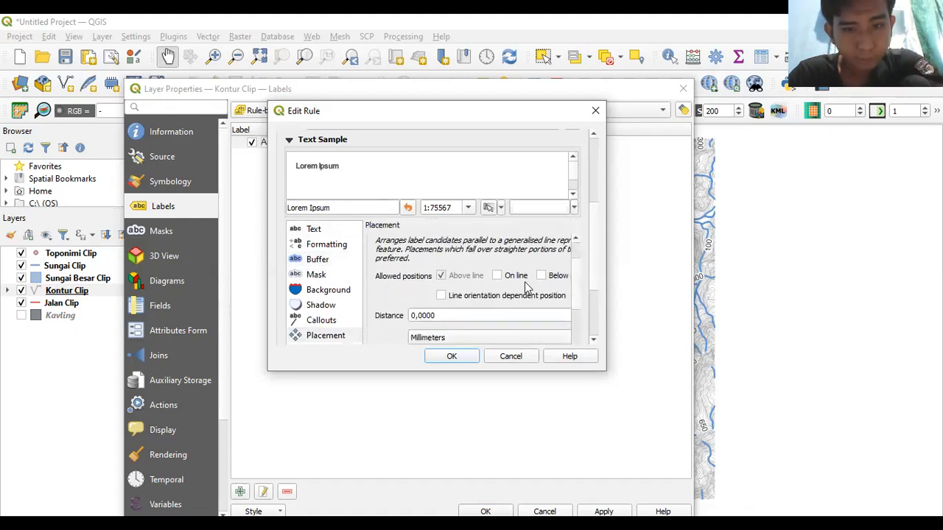
pyautogui.click(496, 276)
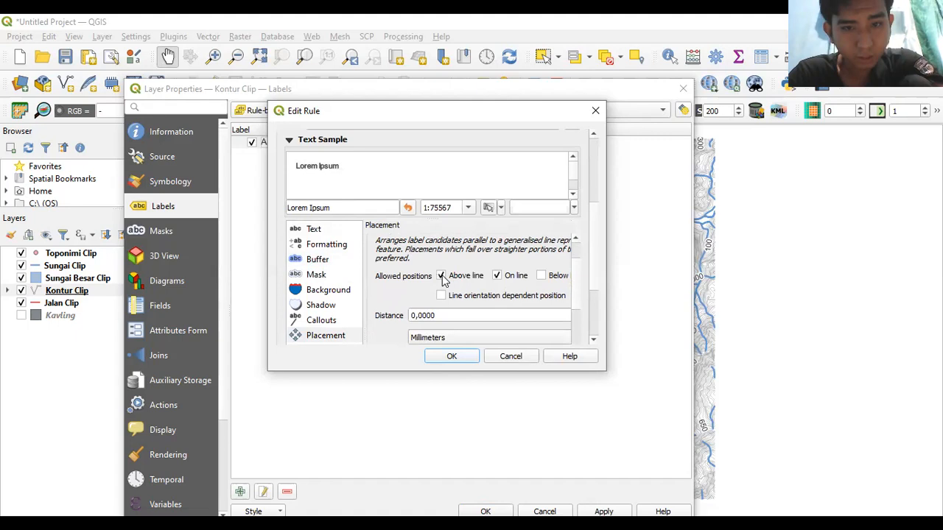
pyautogui.click(440, 276)
pyautogui.moveTo(573, 276); pyautogui.dragTo(472, 377)
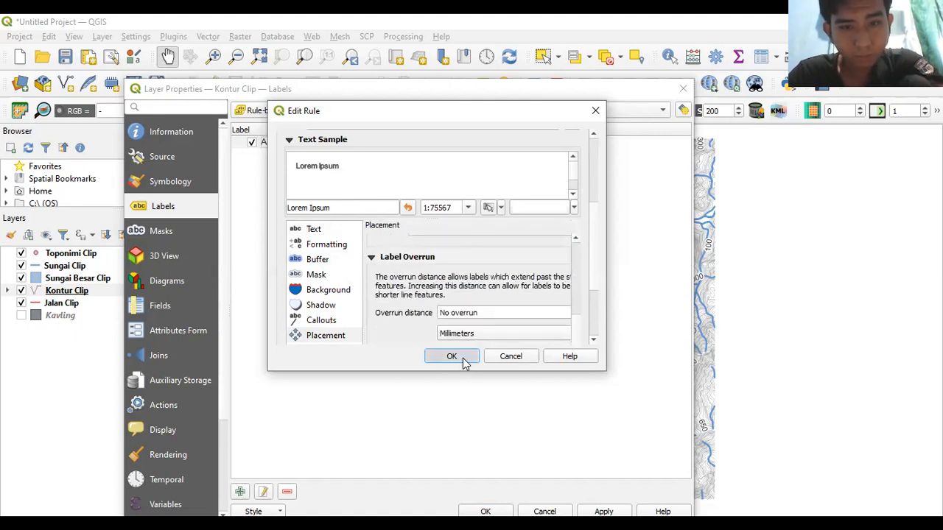
pyautogui.click(452, 357)
pyautogui.click(603, 511)
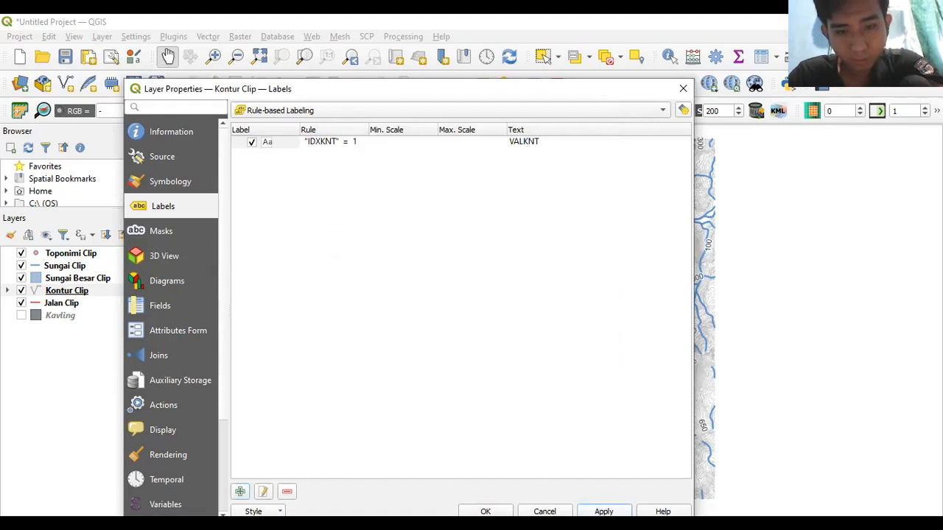
# - Close Kontur Clip properties with OK and zoom the map to check the elevation labels
pyautogui.click(486, 511)
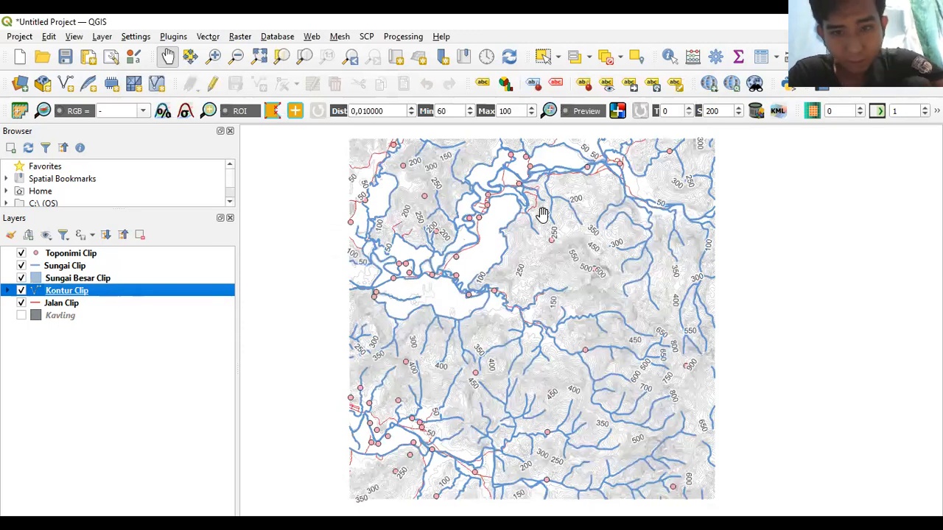
pyautogui.scroll(2, 534, 240)
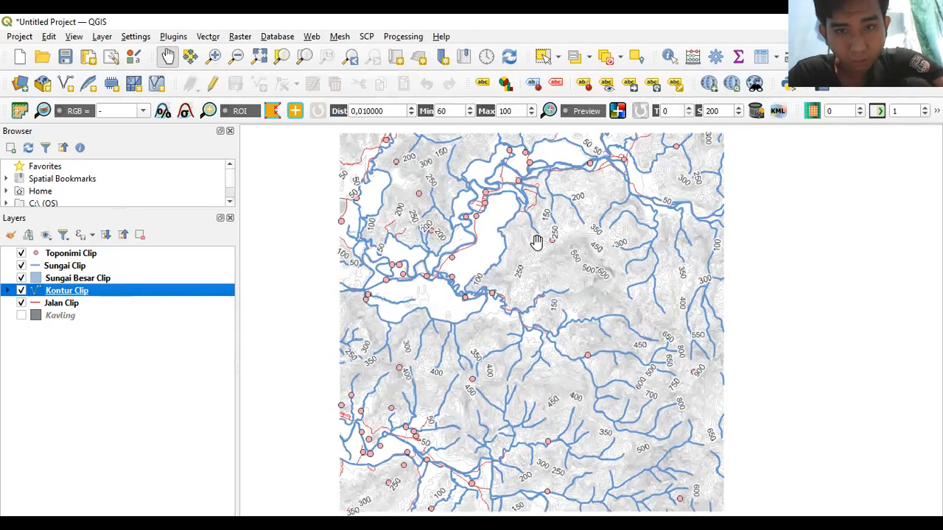
pyautogui.scroll(1, 537, 241)
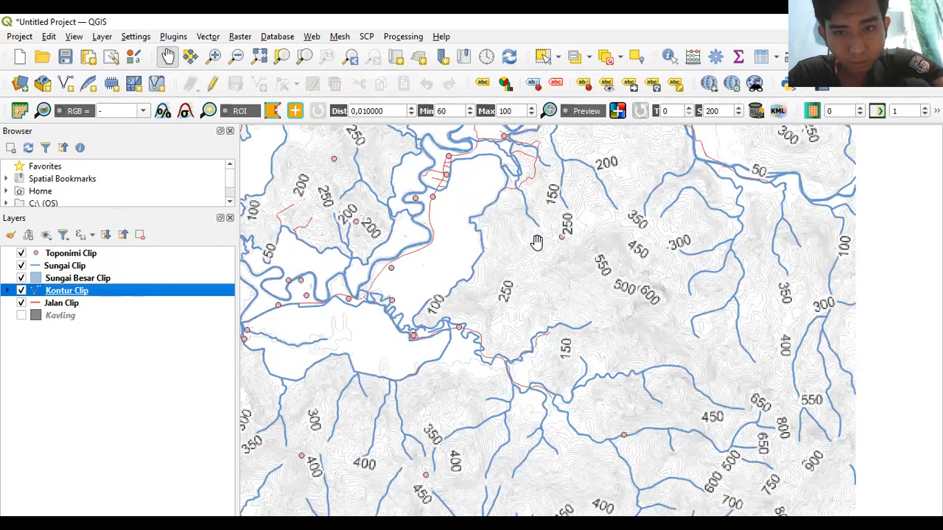
pyautogui.scroll(1, 537, 242)
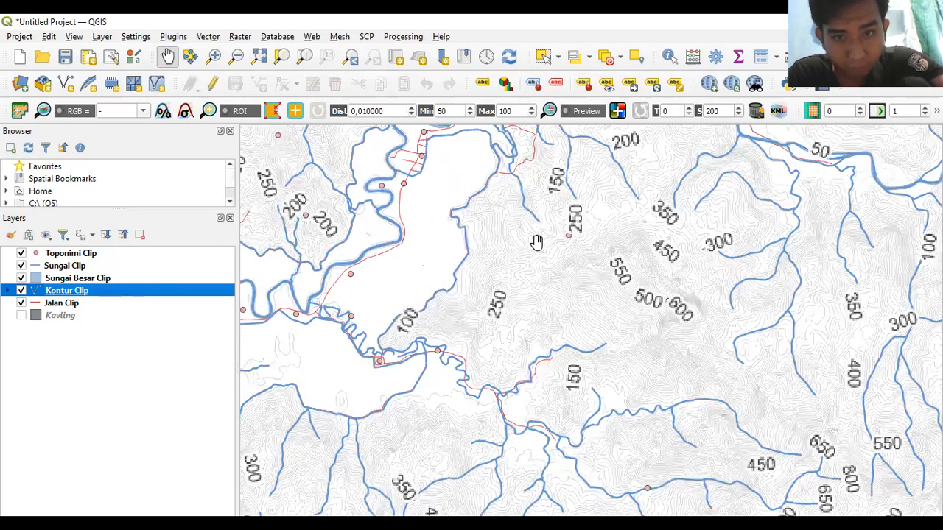
pyautogui.scroll(-3, 537, 242)
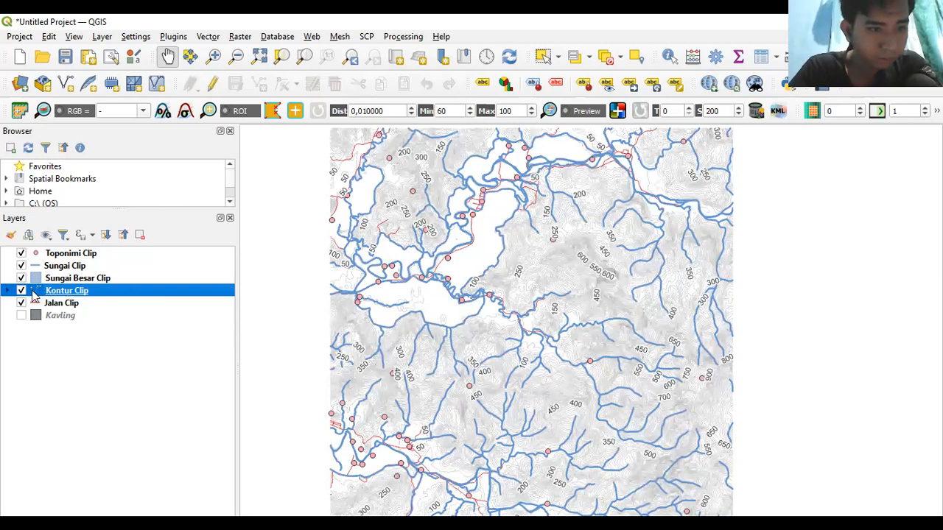
# - Set the category 1 contour line width to 1,1
pyautogui.click(9, 291)
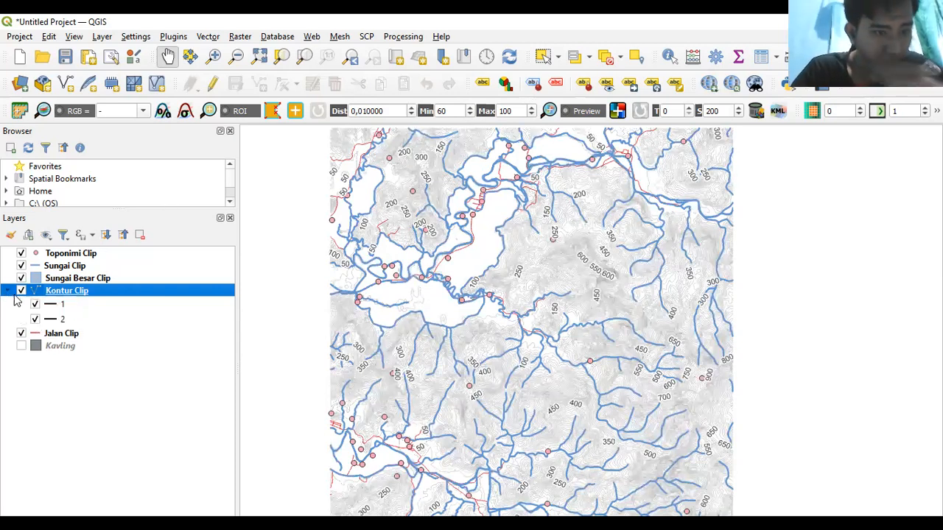
pyautogui.click(51, 308)
pyautogui.doubleClick(51, 308)
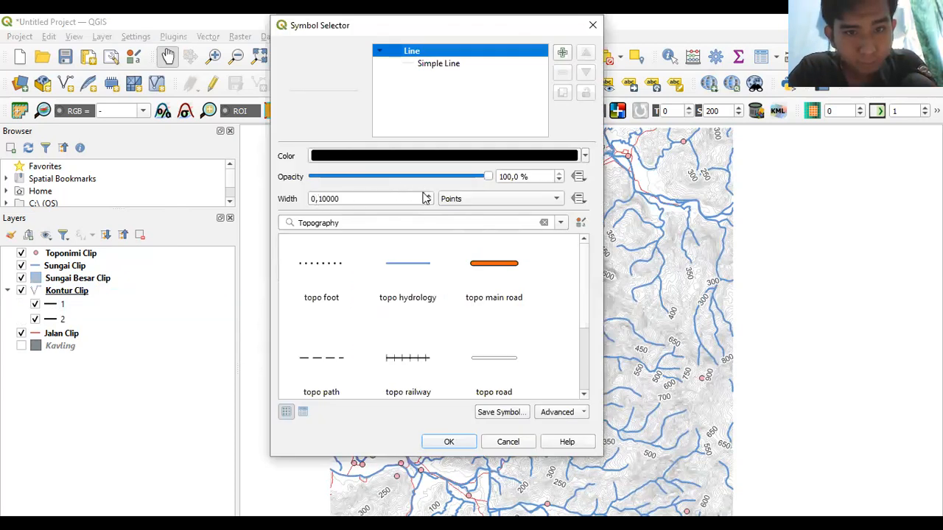
pyautogui.click(321, 198)
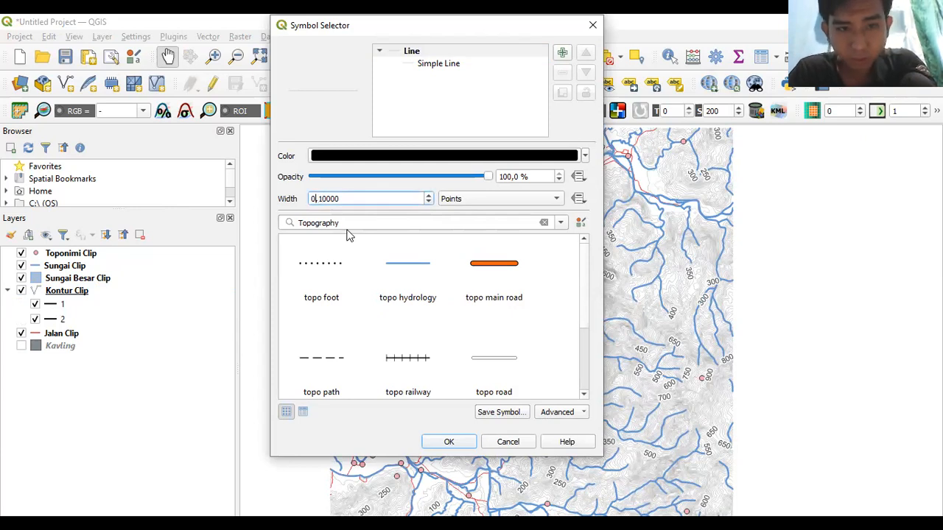
pyautogui.press('BackSpace')
pyautogui.write('1,')
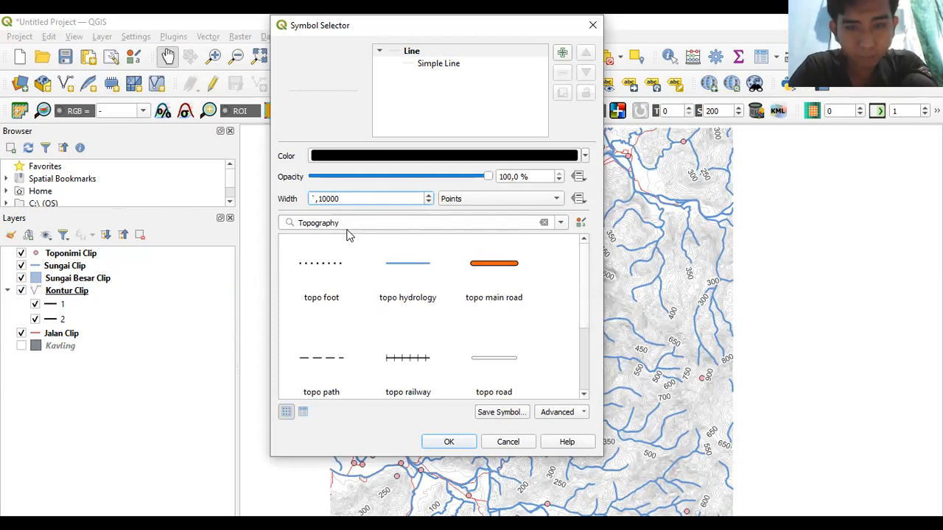
pyautogui.write('1')
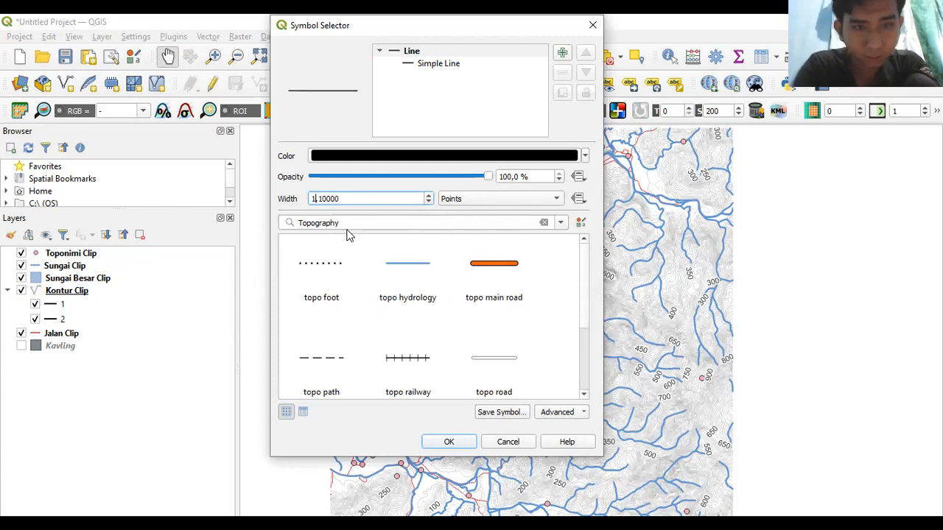
pyautogui.click(439, 444)
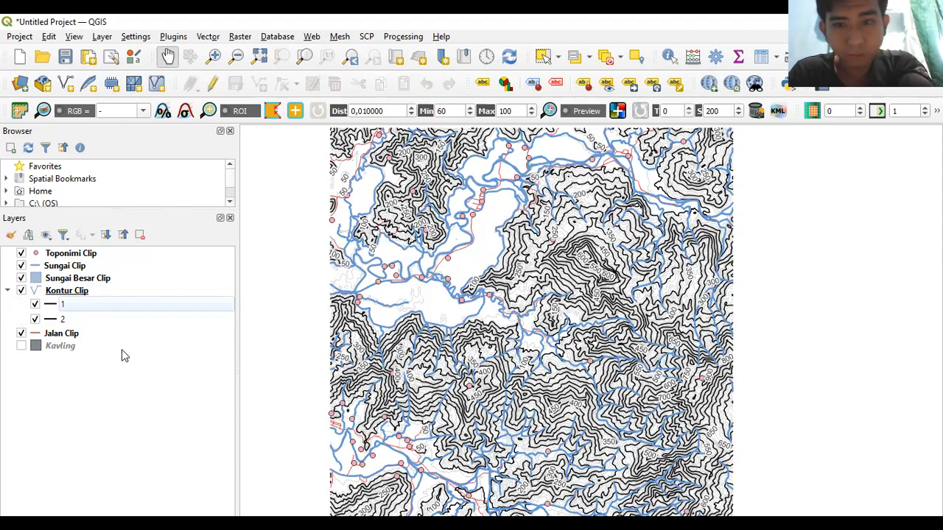
# - Change the category 1 contour line width to 0,5
pyautogui.doubleClick(49, 306)
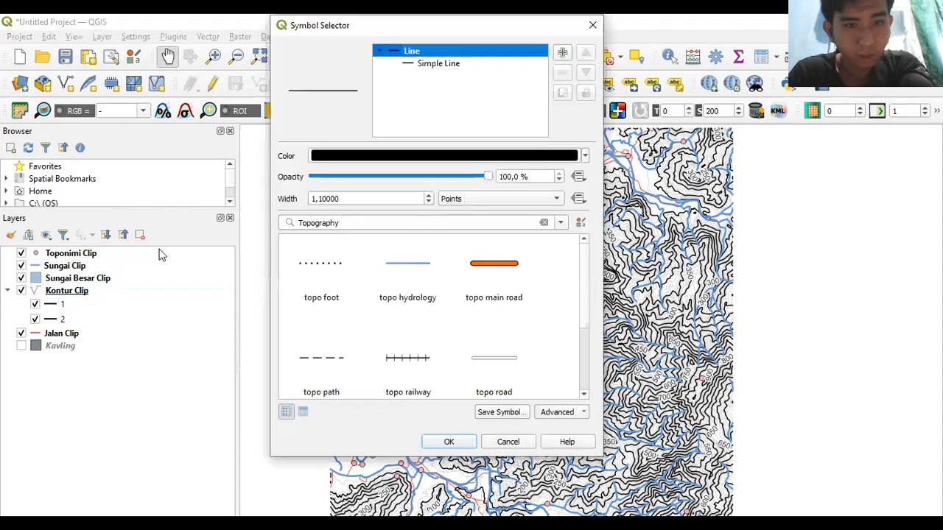
pyautogui.click(314, 198)
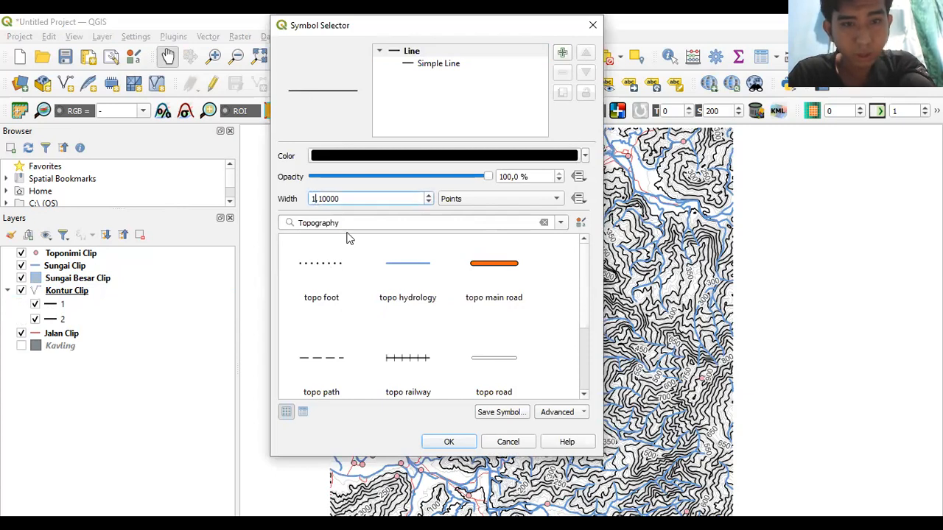
pyautogui.press('BackSpace')
pyautogui.write('0')
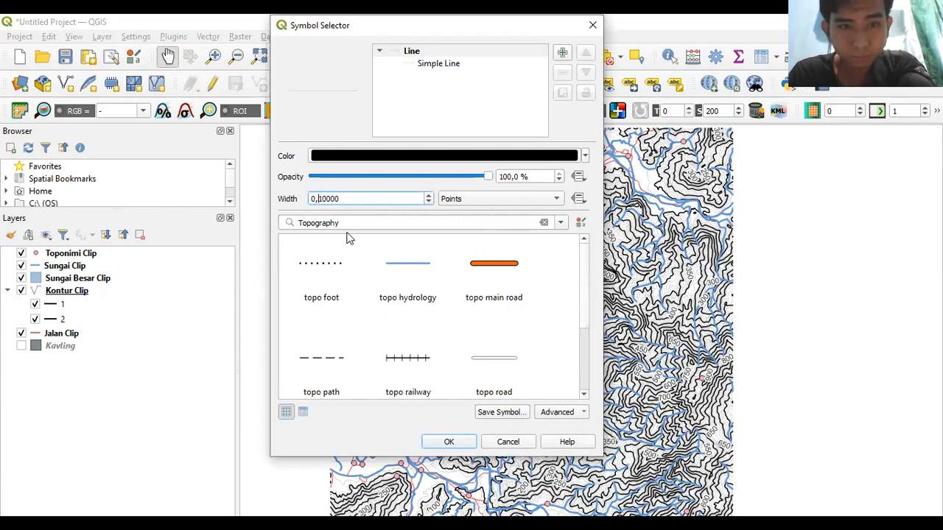
pyautogui.press('BackSpace')
pyautogui.write('5')
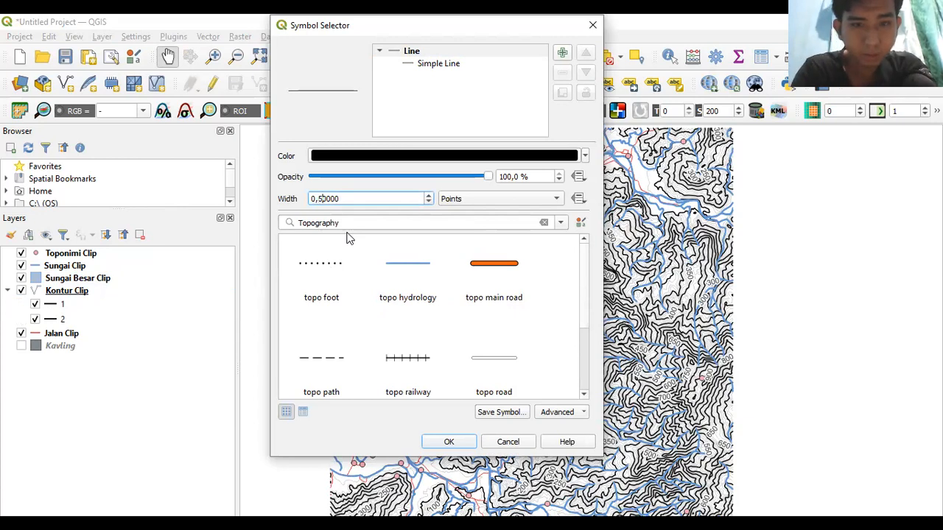
pyautogui.click(436, 442)
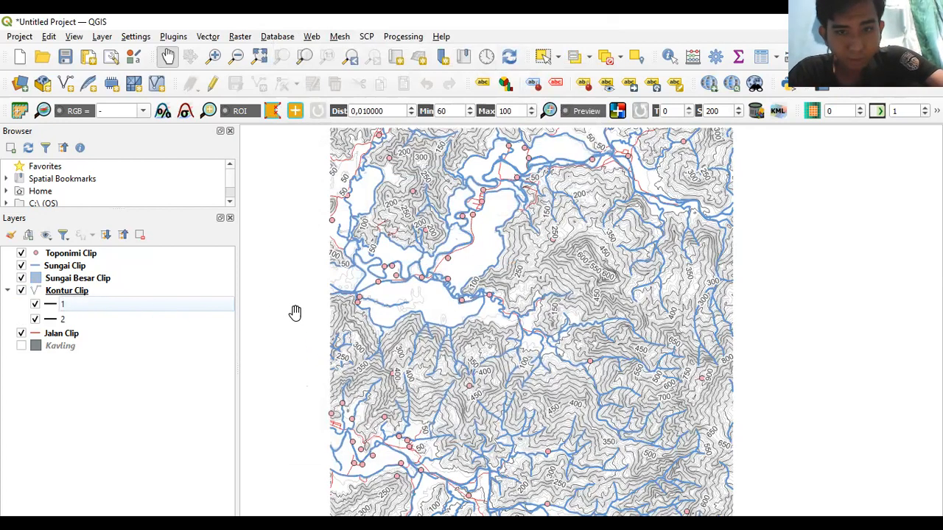
# - Try a 0,8 line width for Kontur Clip's category 1 contours
pyautogui.scroll(-1, 414, 323)
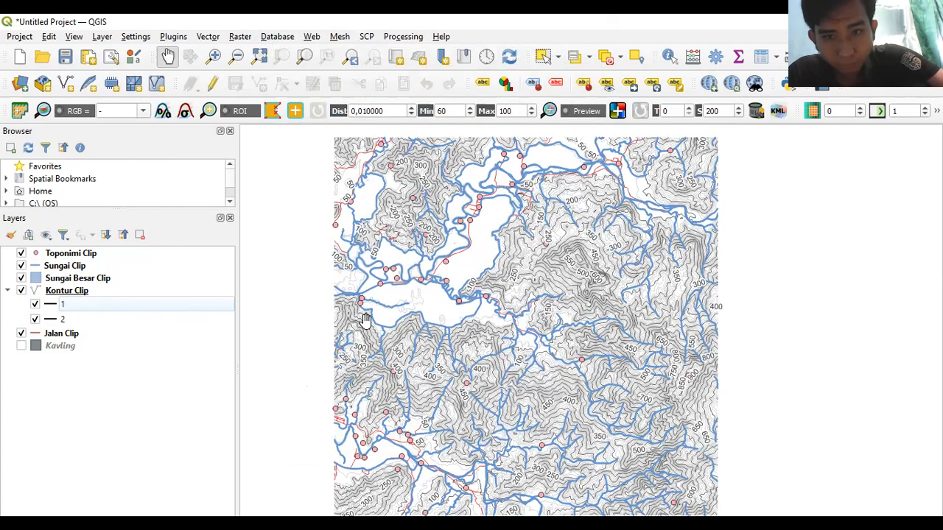
pyautogui.doubleClick(51, 307)
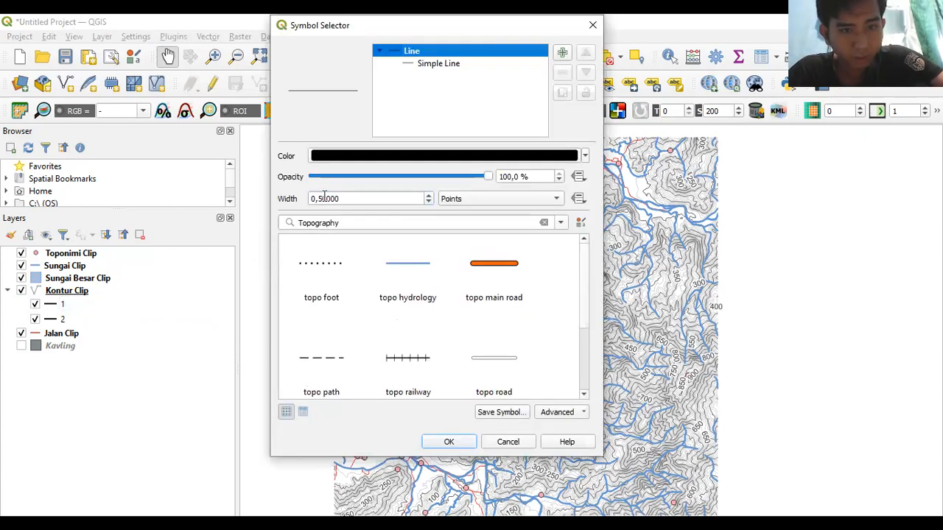
pyautogui.click(324, 198)
pyautogui.press('Delete')
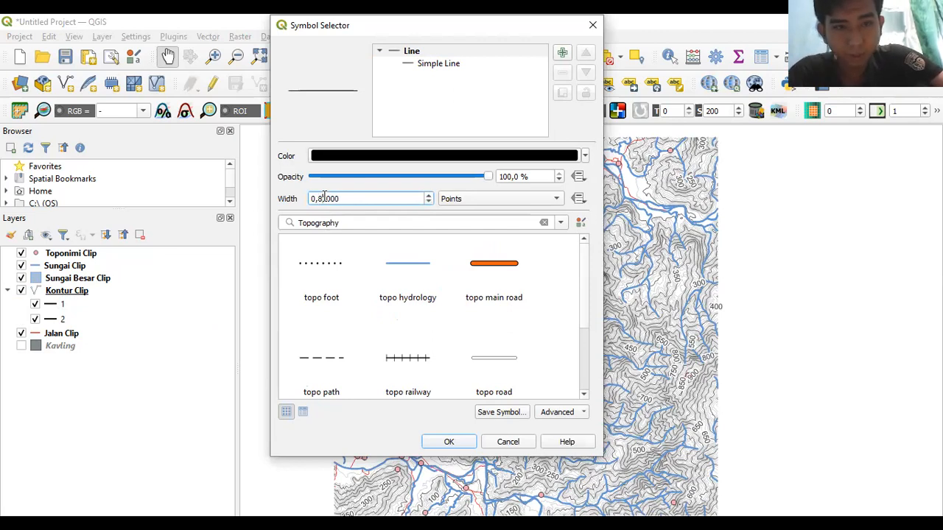
pyautogui.click(446, 442)
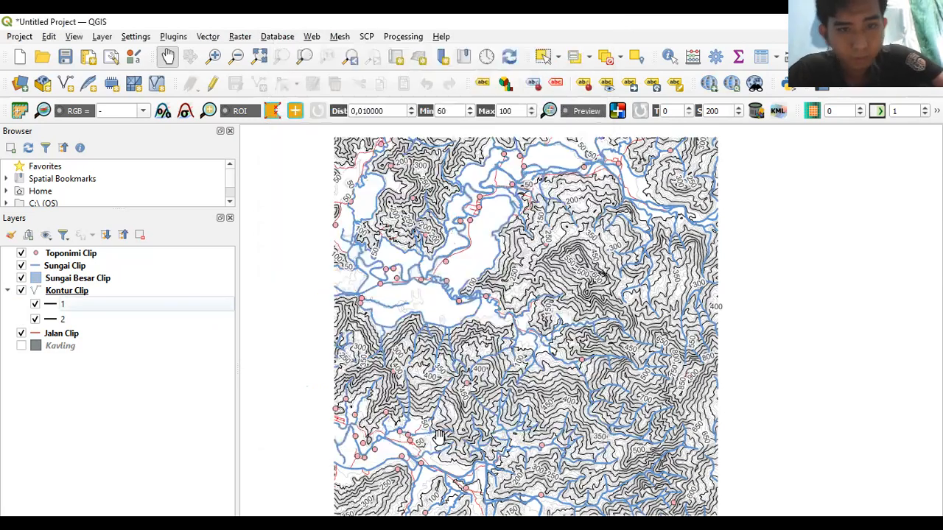
# - Thin the category 1 contour lines to a 0,3 width instead
pyautogui.doubleClick(52, 309)
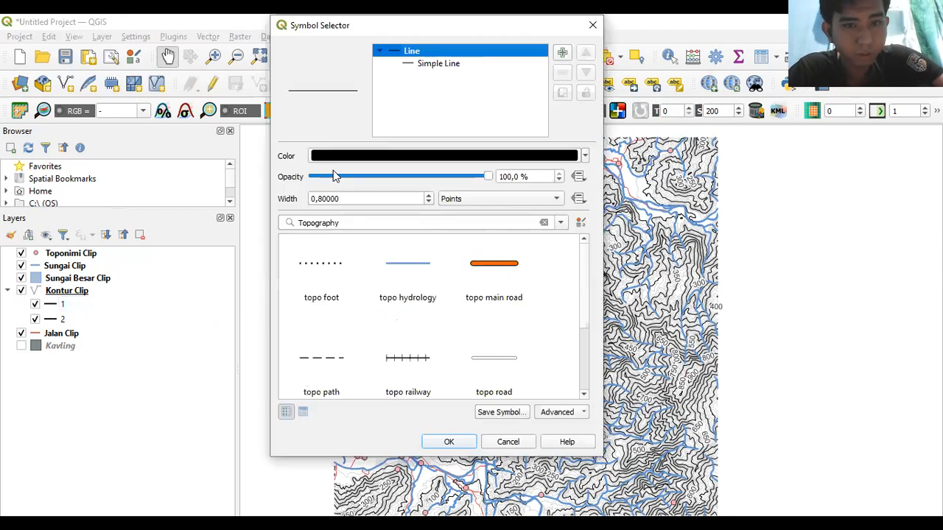
pyautogui.click(321, 199)
pyautogui.write('3')
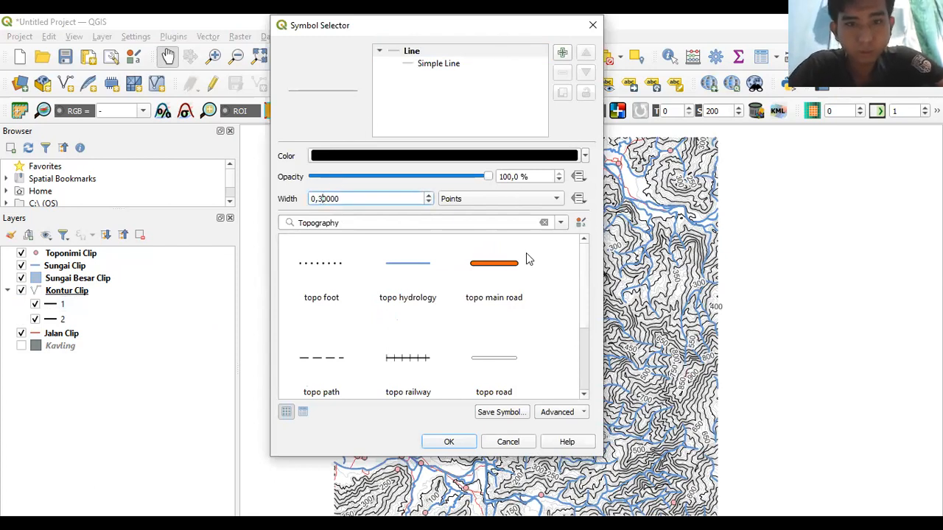
pyautogui.click(449, 442)
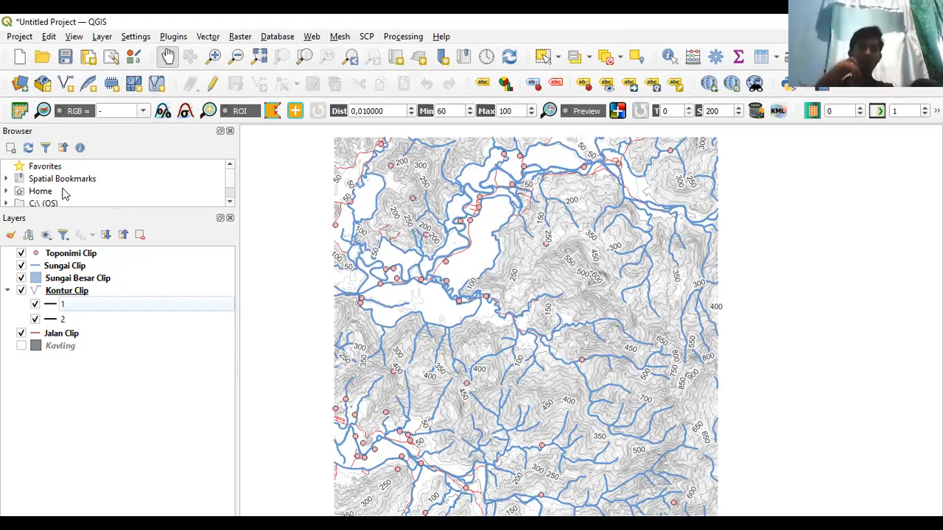
# - Open Sungai Clip's properties and its layer menu, then close both without changes
pyautogui.click(39, 270)
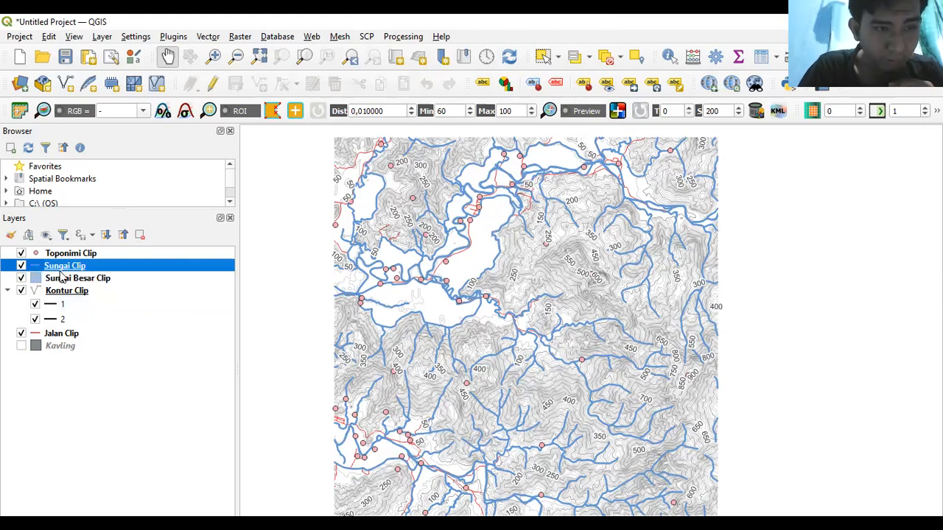
pyautogui.doubleClick(61, 271)
pyautogui.click(683, 92)
pyautogui.rightClick(53, 270)
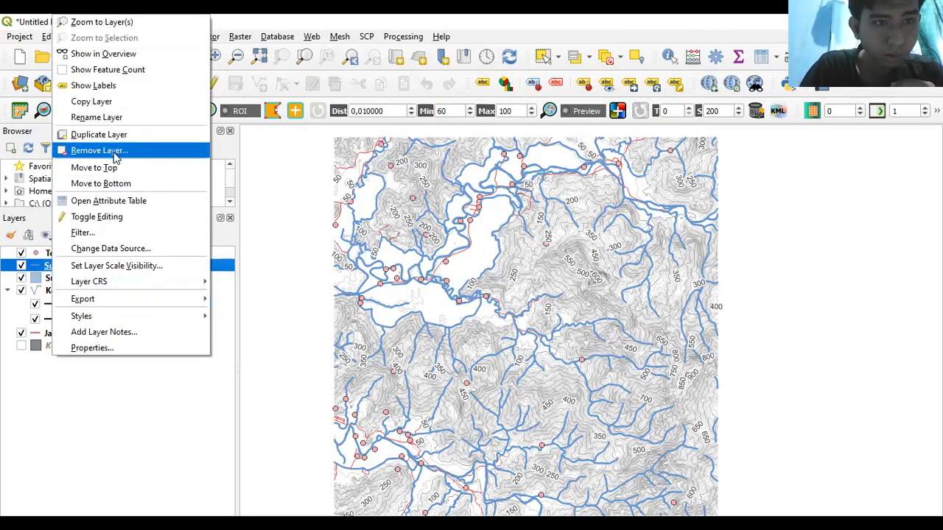
pyautogui.click(251, 164)
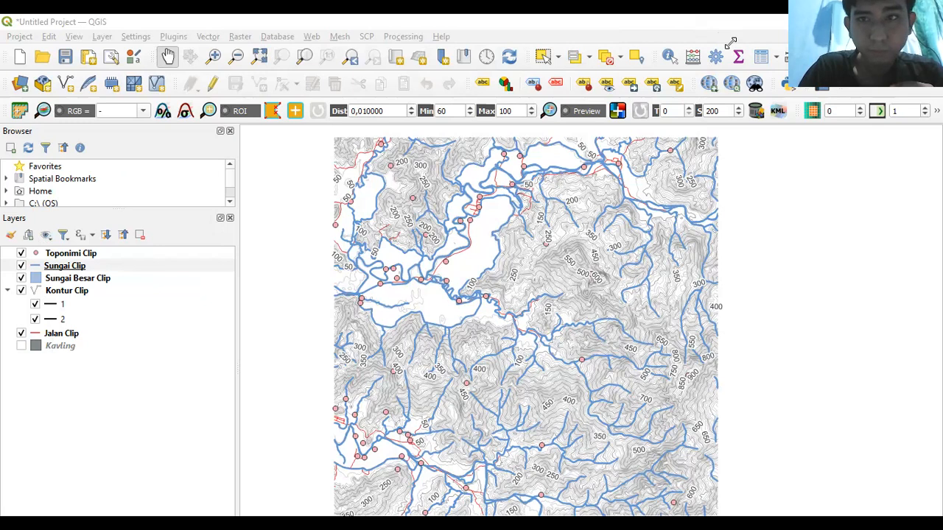
# - In Sungai Clip's label properties, choose Single Labels with NAMOBJ as the value
pyautogui.click(54, 266)
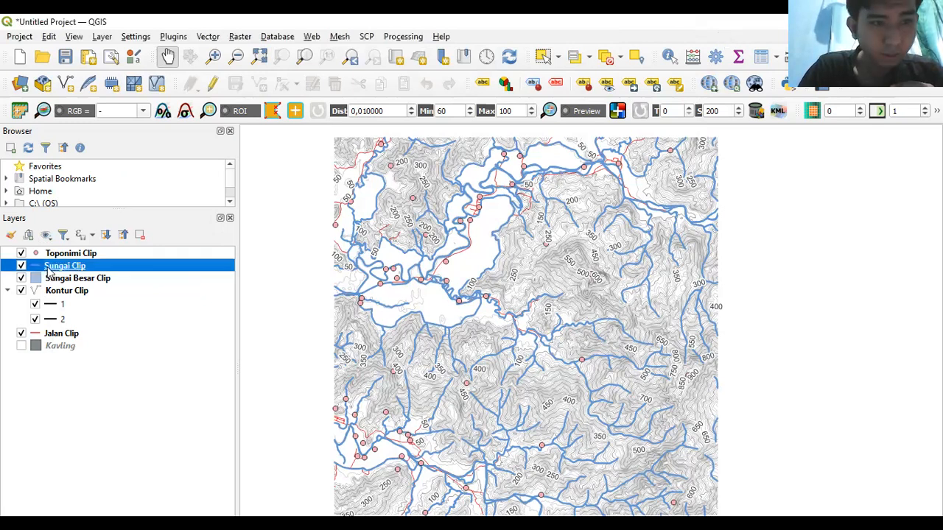
pyautogui.rightClick(48, 271)
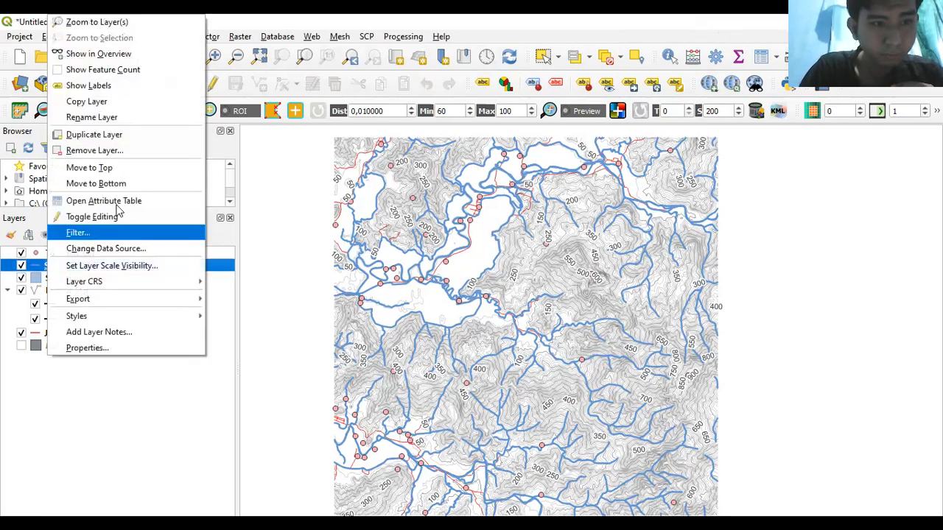
pyautogui.click(118, 349)
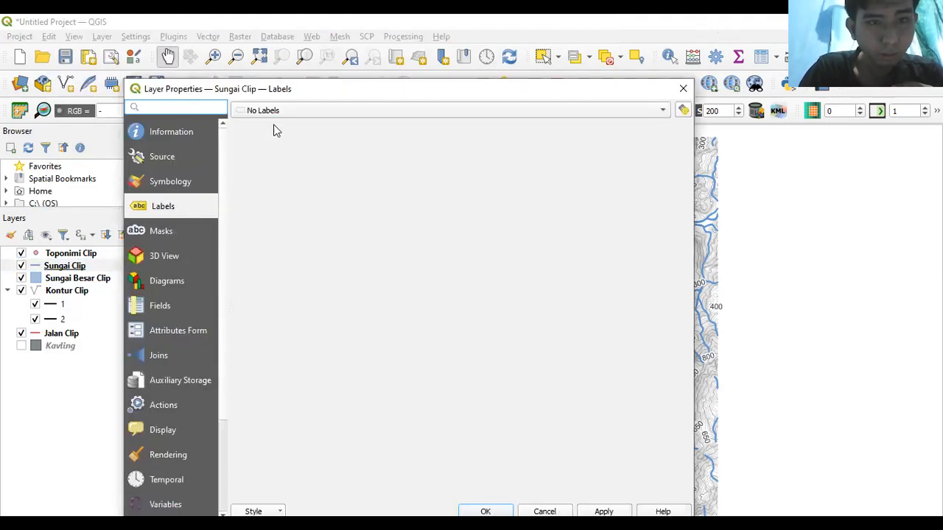
pyautogui.click(287, 111)
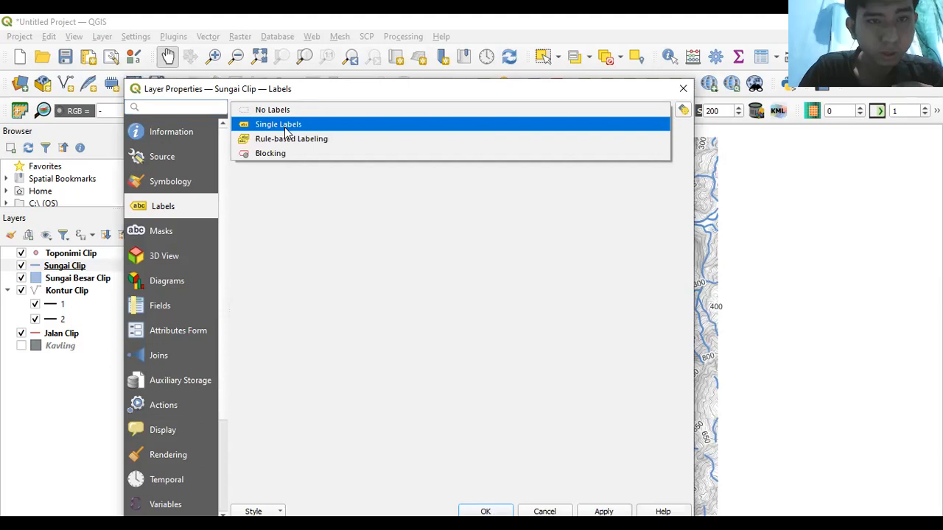
pyautogui.click(286, 127)
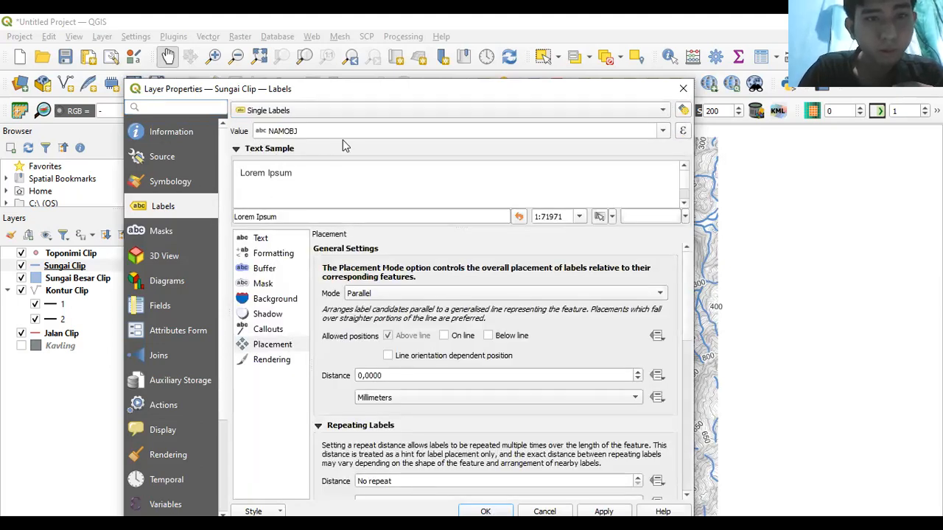
pyautogui.click(665, 134)
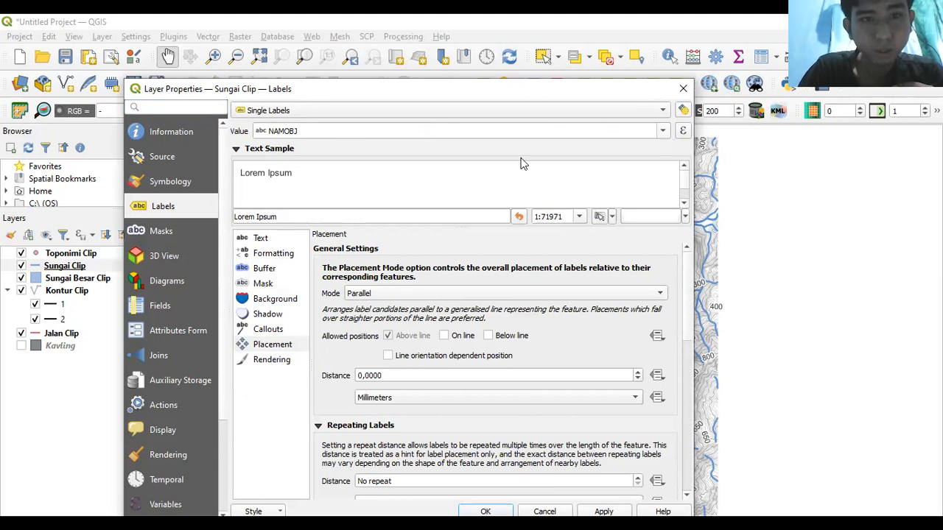
pyautogui.click(438, 166)
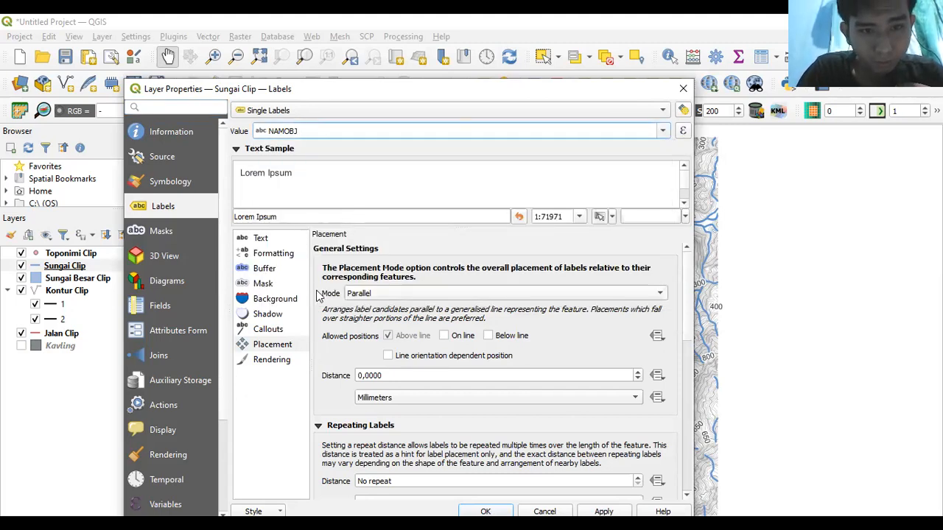
# - Make the river label text 8-point and blue
pyautogui.click(259, 238)
pyautogui.click(354, 322)
pyautogui.press('BackSpace')
pyautogui.press('BackSpace')
pyautogui.write('8')
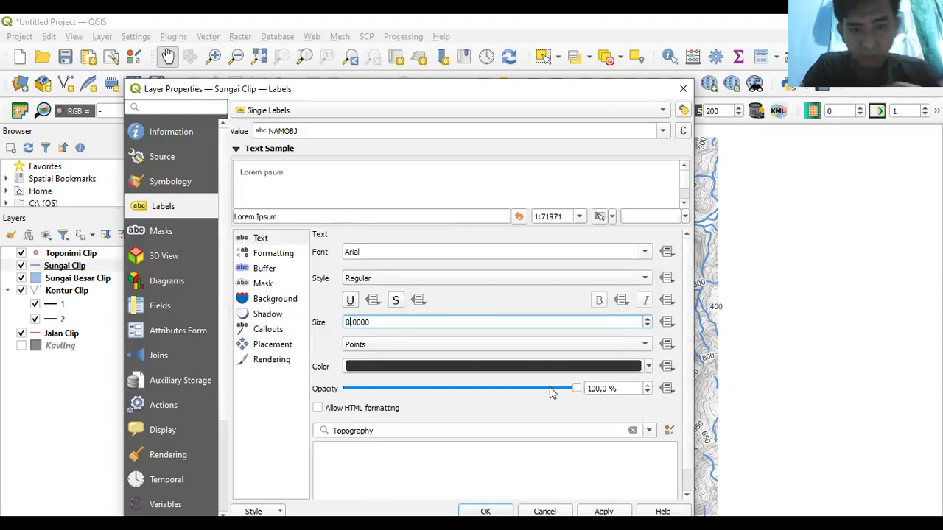
pyautogui.click(649, 367)
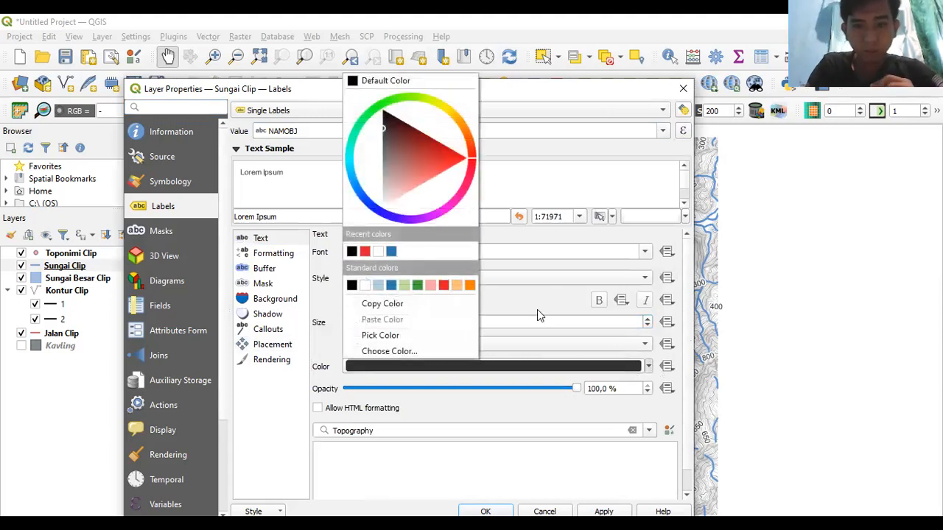
pyautogui.click(391, 286)
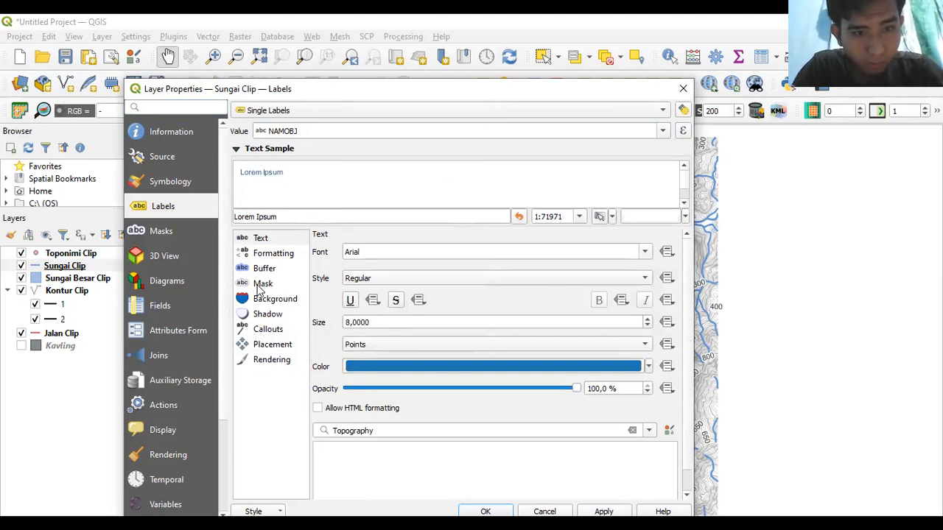
# - Enable line-orientation-dependent placement for the river labels and apply the settings
pyautogui.click(259, 345)
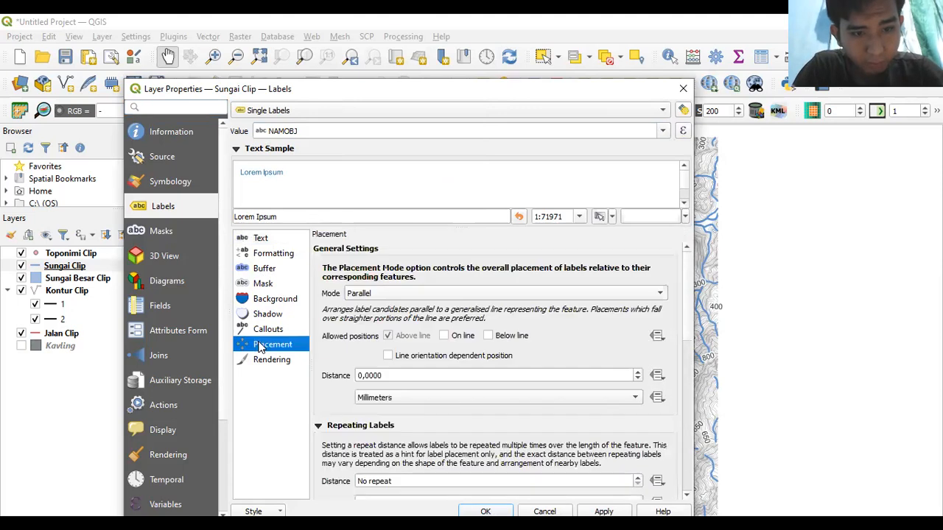
pyautogui.click(388, 356)
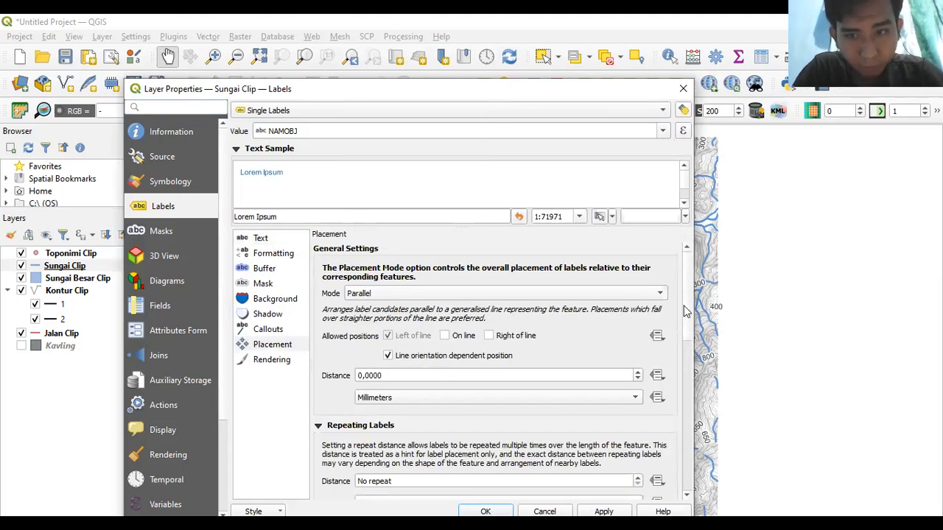
pyautogui.moveTo(686, 312)
pyautogui.mouseDown()
pyautogui.moveTo(699, 391)
pyautogui.moveTo(678, 317)
pyautogui.mouseUp()
pyautogui.click(258, 254)
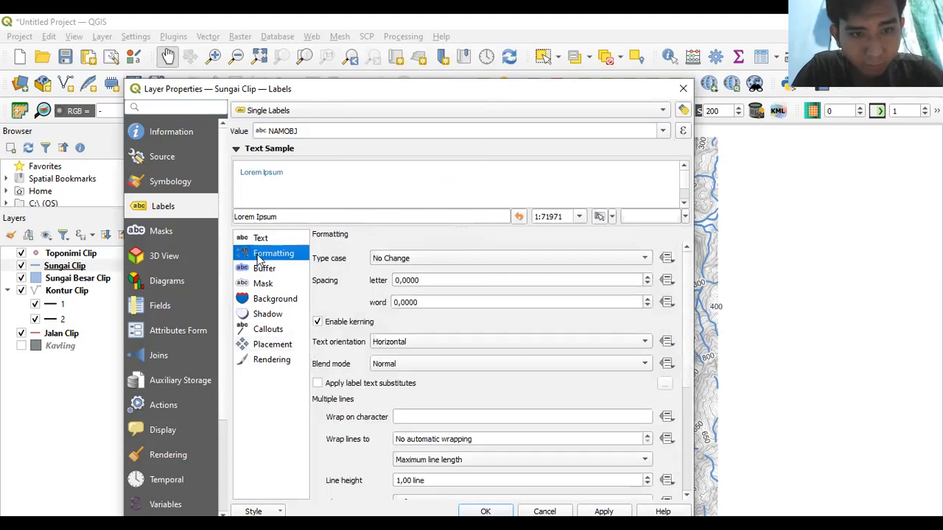
pyautogui.click(259, 269)
pyautogui.click(259, 283)
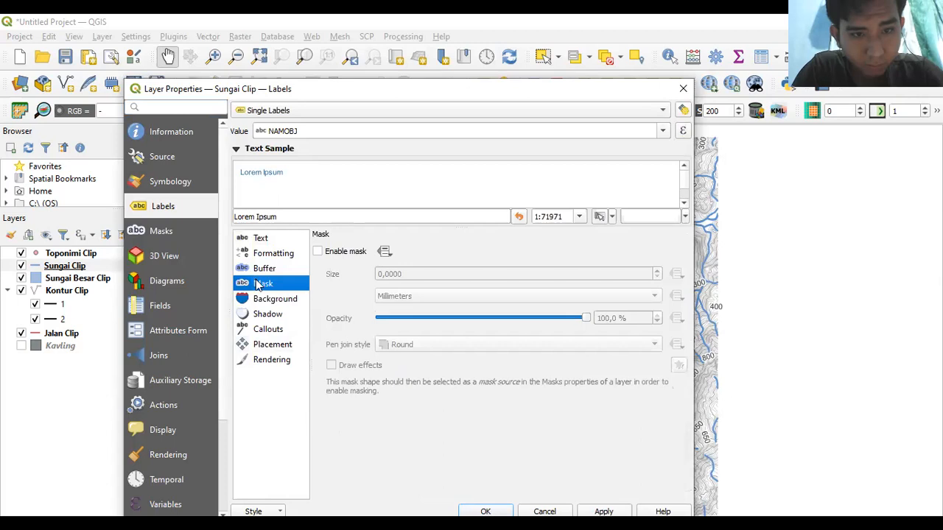
pyautogui.click(600, 511)
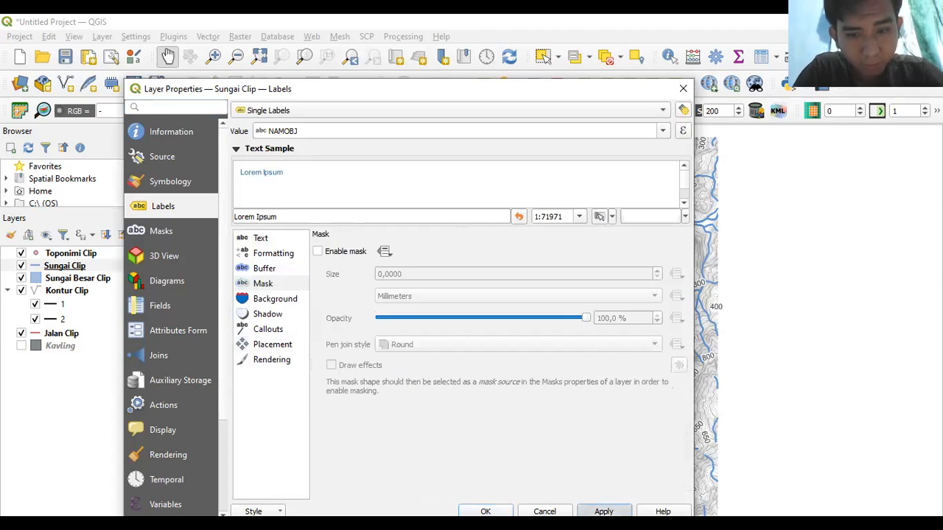
pyautogui.click(485, 512)
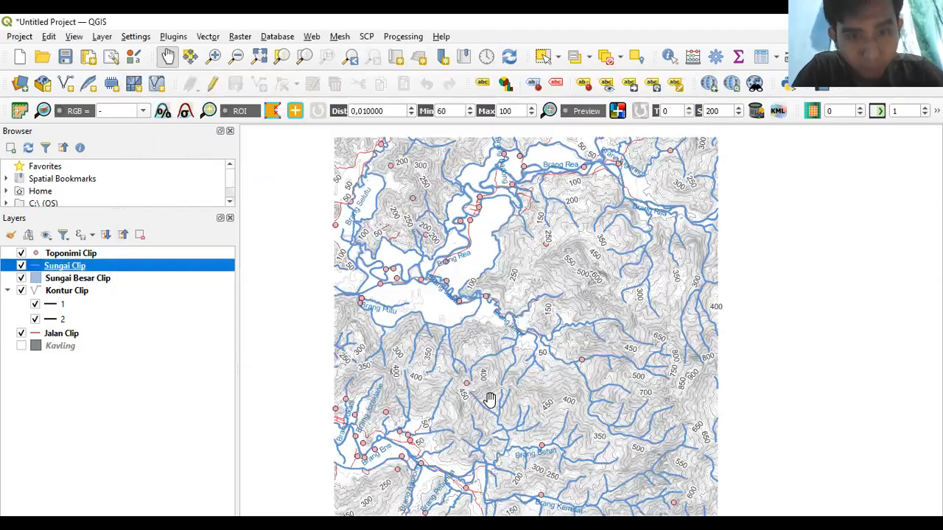
pyautogui.moveTo(484, 317); pyautogui.dragTo(498, 231)
pyautogui.moveTo(484, 277); pyautogui.dragTo(478, 285)
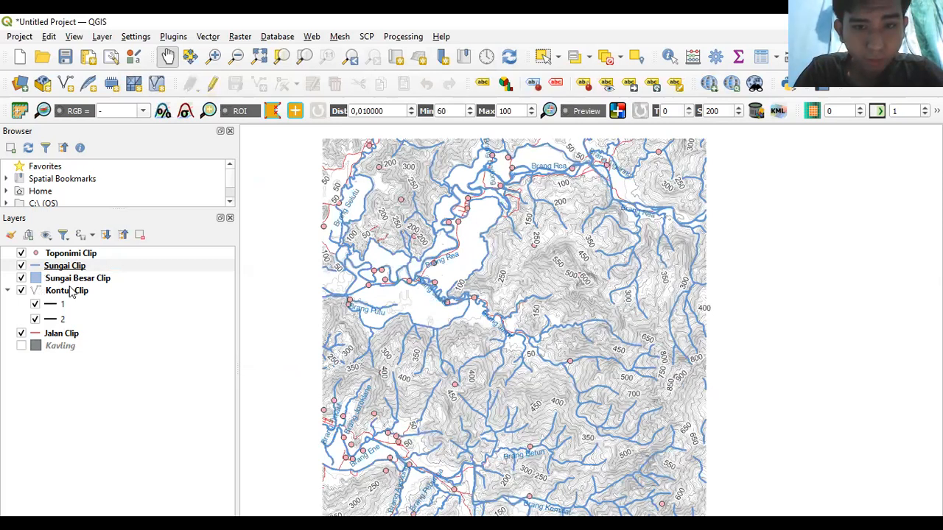
pyautogui.click(41, 260)
pyautogui.doubleClick(41, 257)
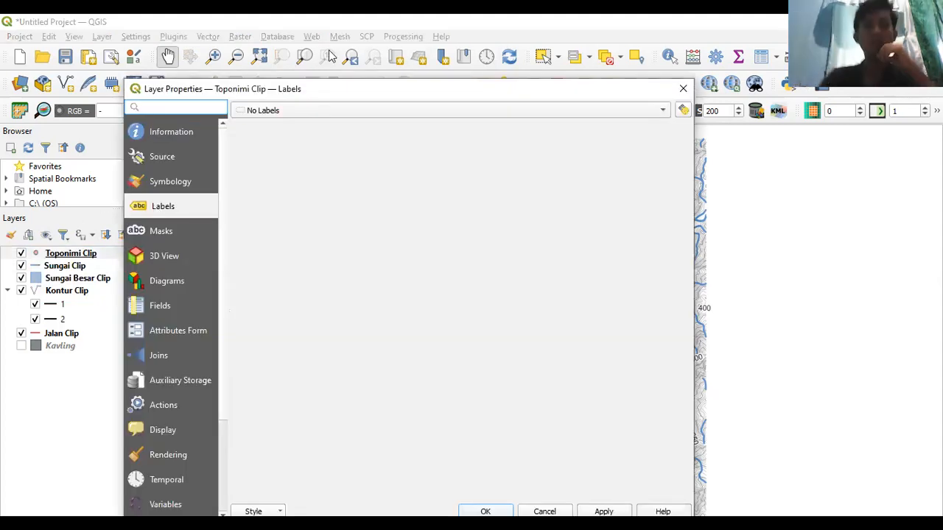
pyautogui.click(685, 89)
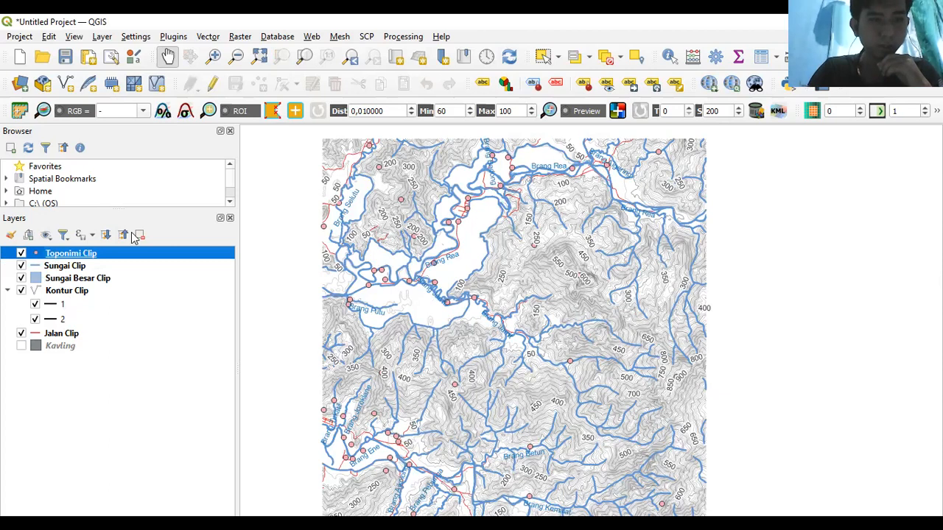
pyautogui.rightClick(36, 253)
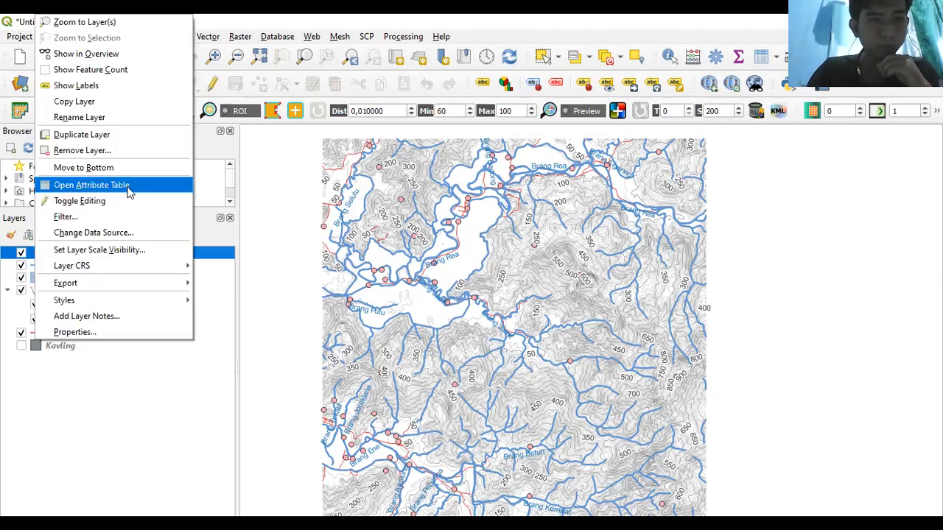
pyautogui.click(284, 204)
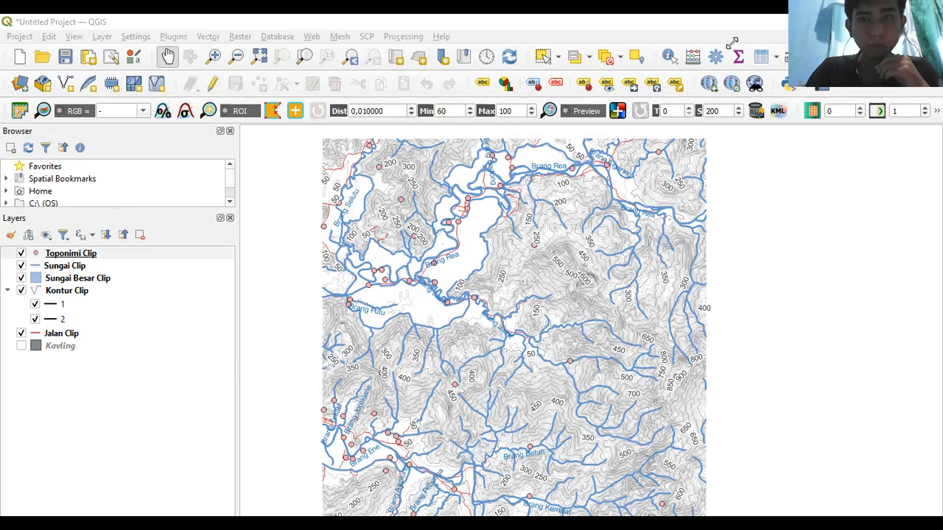
pyautogui.click(62, 254)
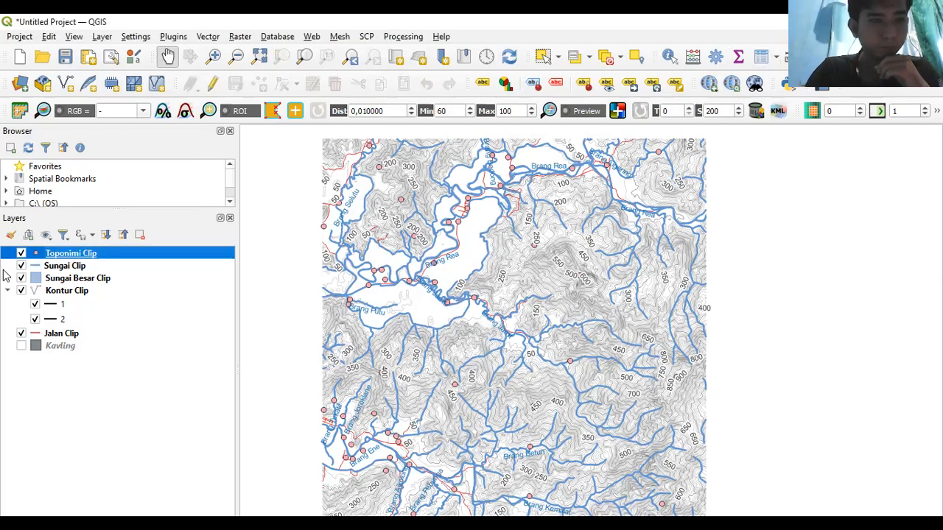
# - Turn on single NAMOBJ labels for Toponimi Clip with 8-point text
pyautogui.doubleClick(120, 250)
pyautogui.click(306, 112)
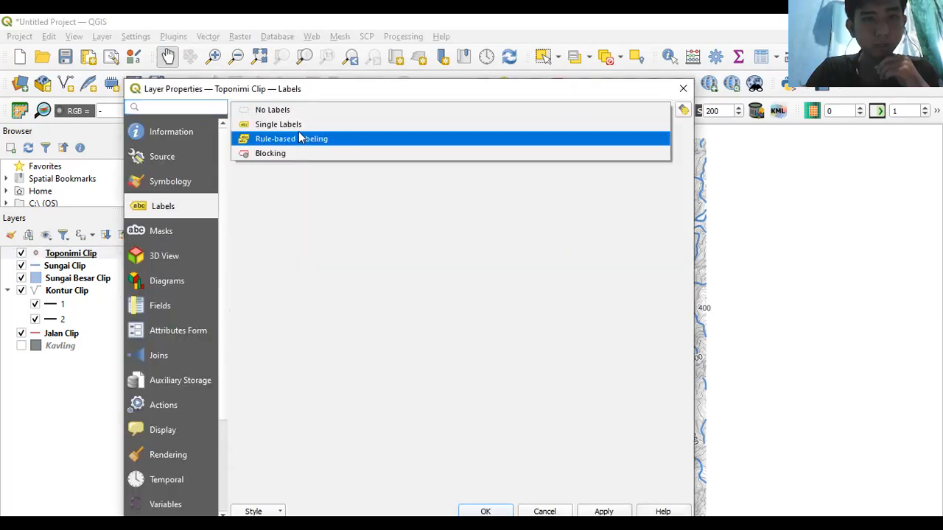
pyautogui.click(304, 126)
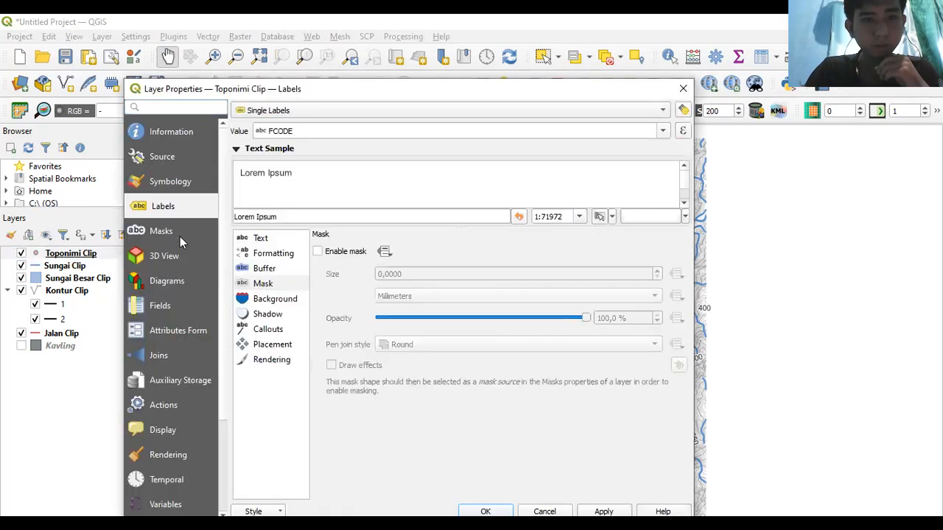
pyautogui.click(661, 133)
pyautogui.click(452, 181)
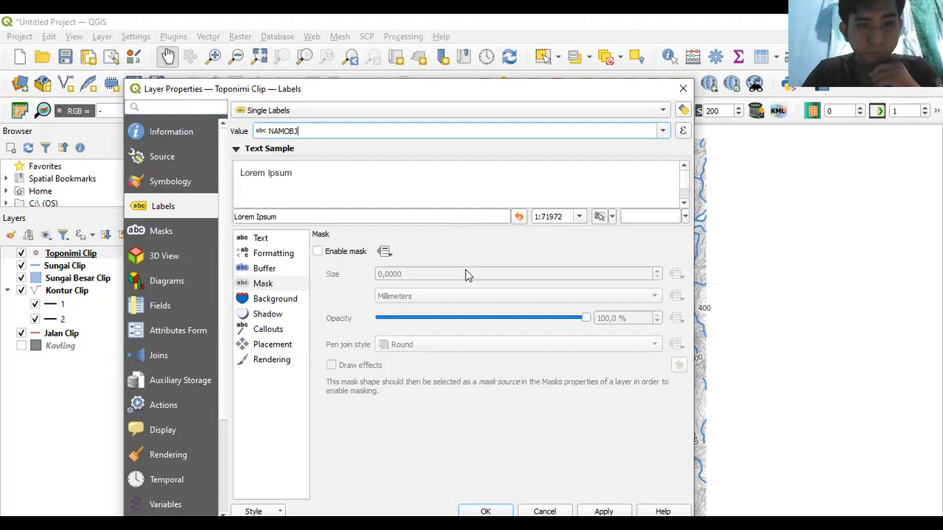
pyautogui.click(262, 241)
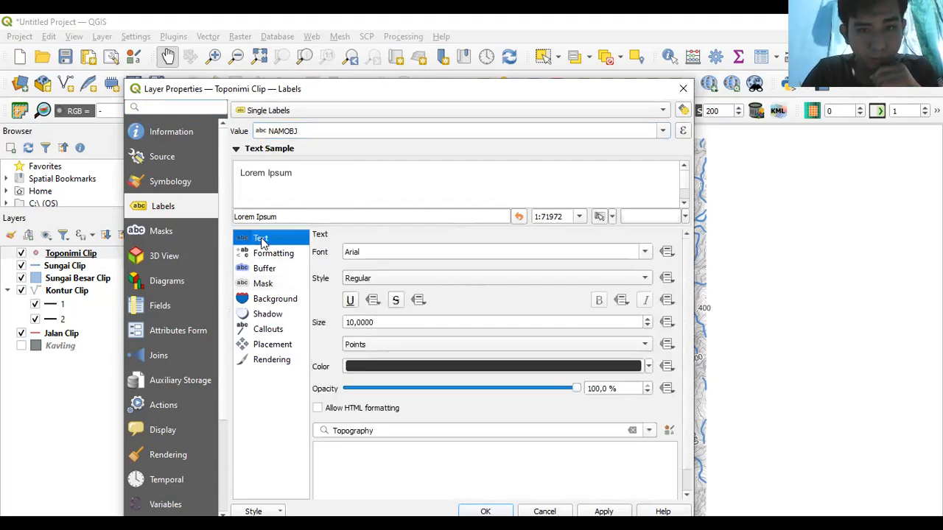
pyautogui.click(354, 322)
pyautogui.write('8')
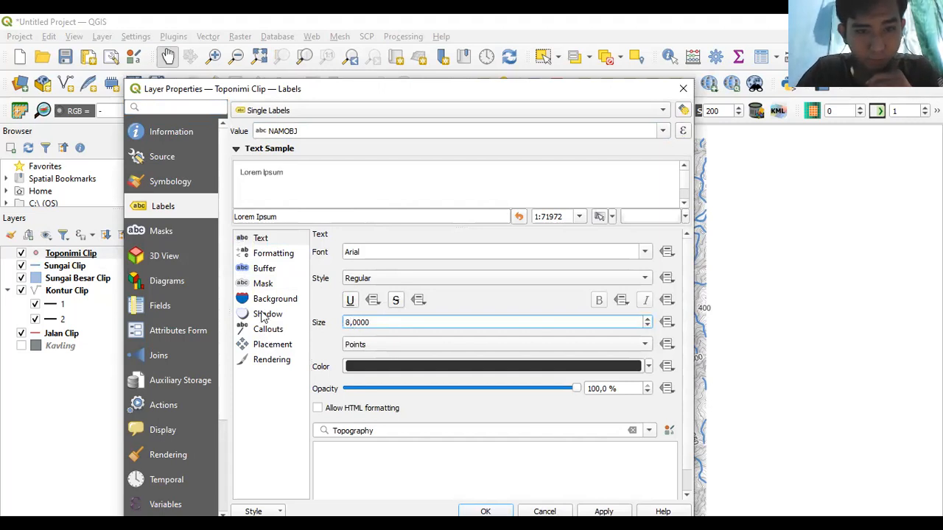
# - Place the place-name labels offset from each point, then apply and confirm
pyautogui.click(266, 270)
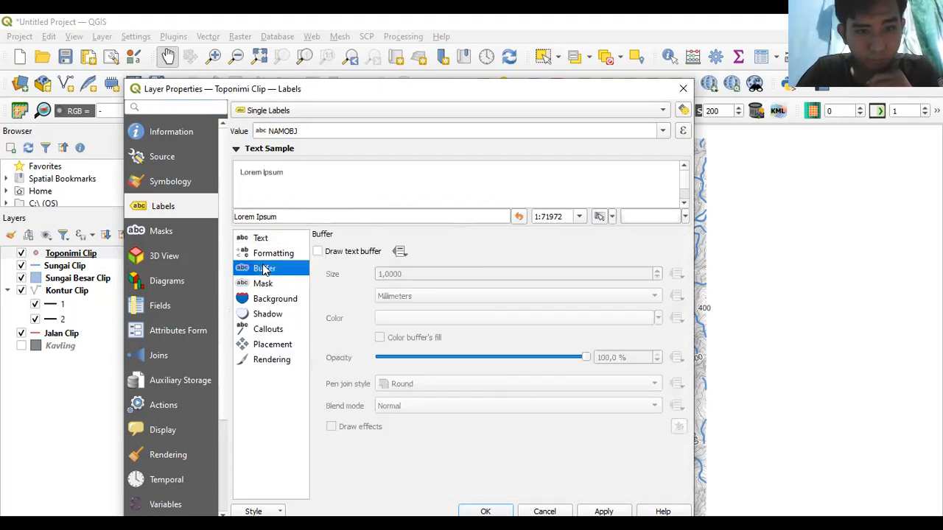
pyautogui.click(272, 302)
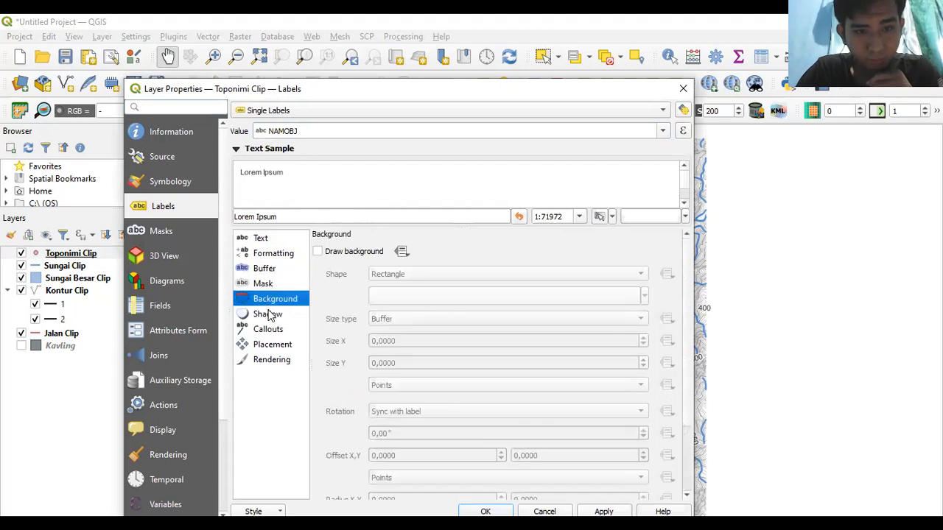
pyautogui.click(271, 347)
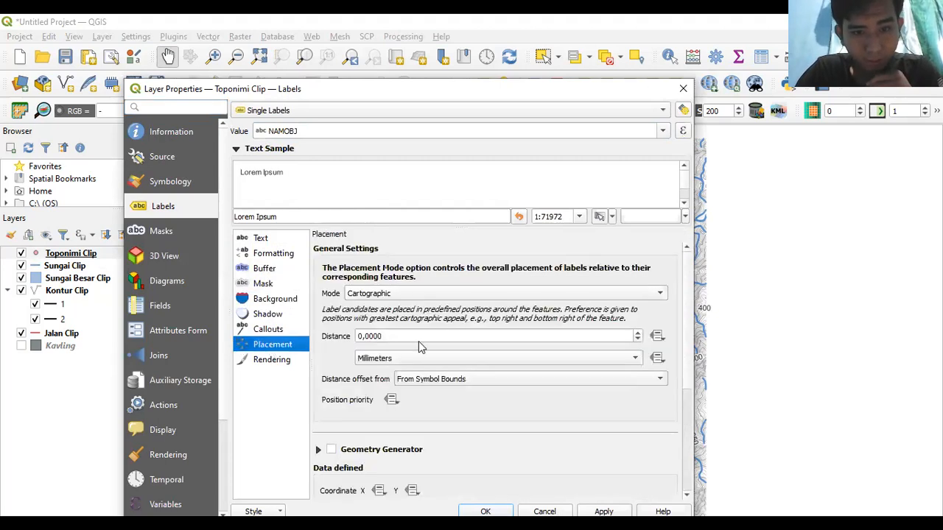
pyautogui.click(413, 295)
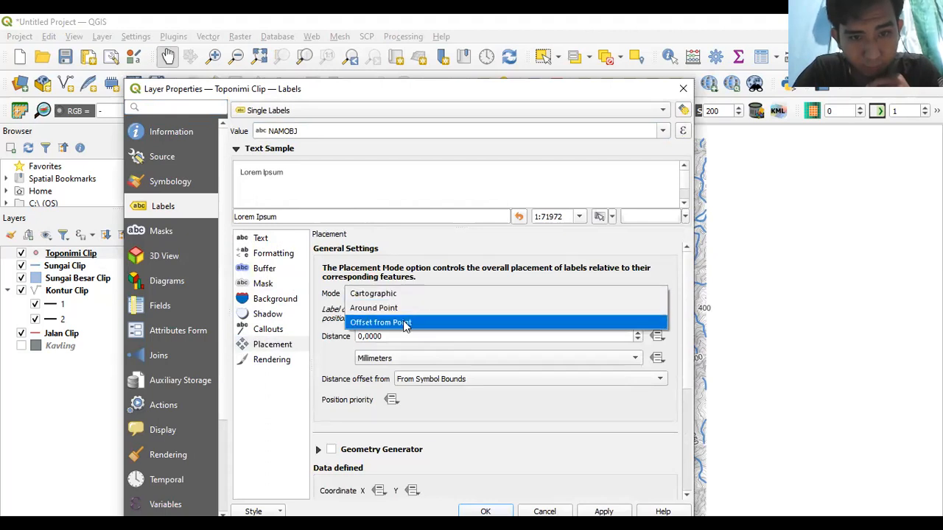
pyautogui.click(405, 324)
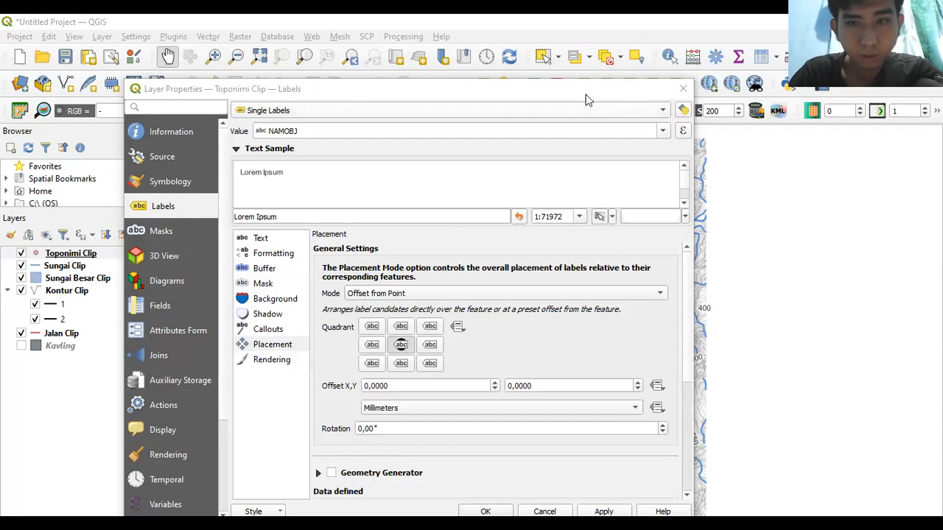
pyautogui.moveTo(554, 92); pyautogui.dragTo(558, 52)
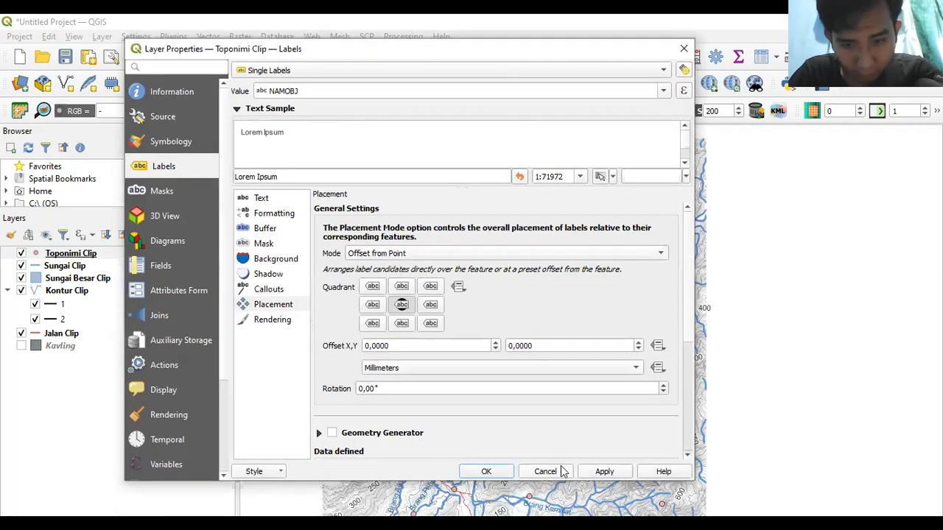
pyautogui.click(605, 473)
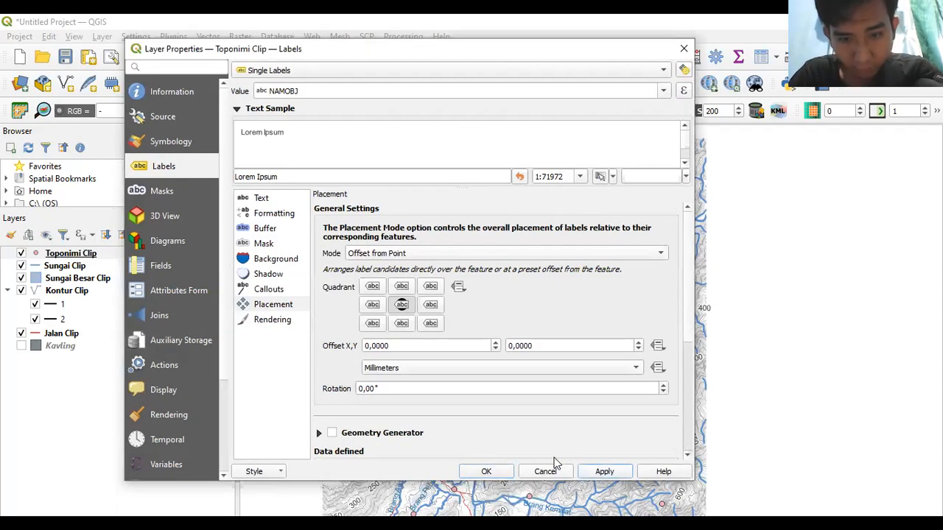
pyautogui.click(486, 471)
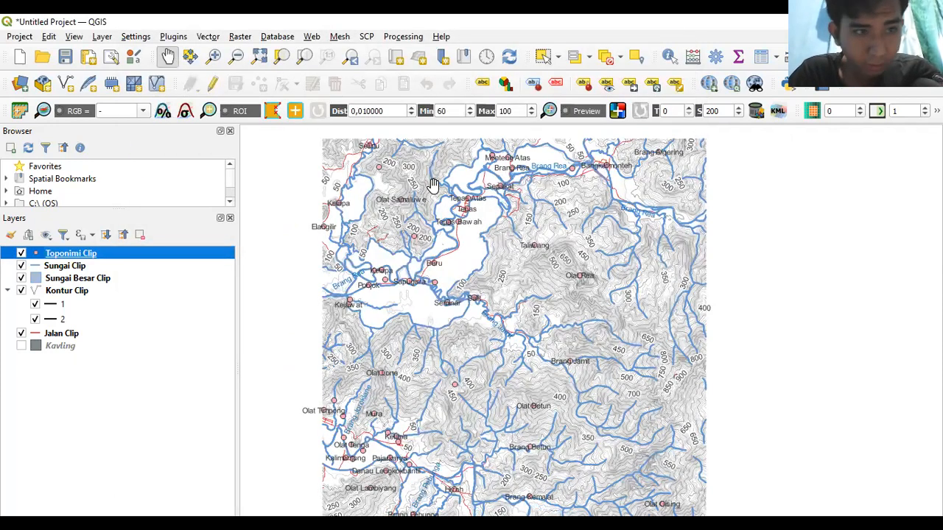
# - Set the Toponimi Clip point marker size to 0 in its symbology
pyautogui.doubleClick(72, 255)
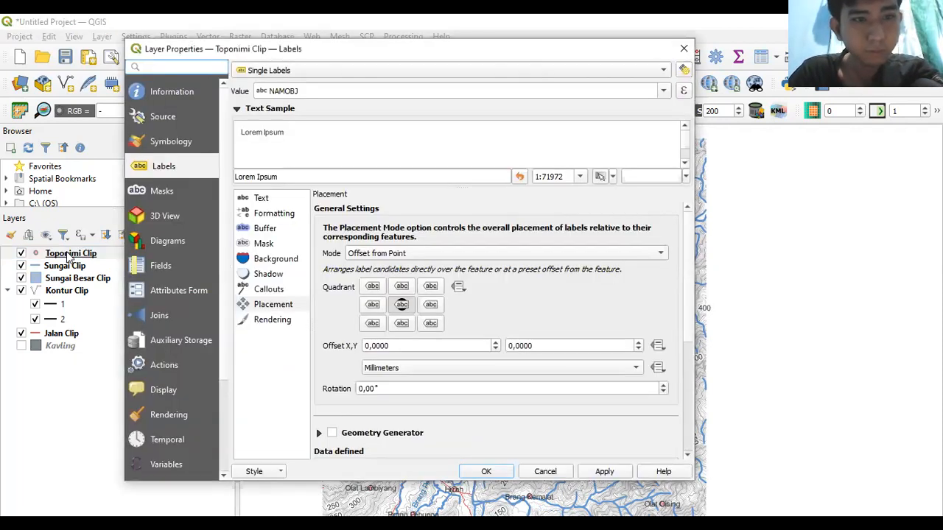
pyautogui.click(165, 143)
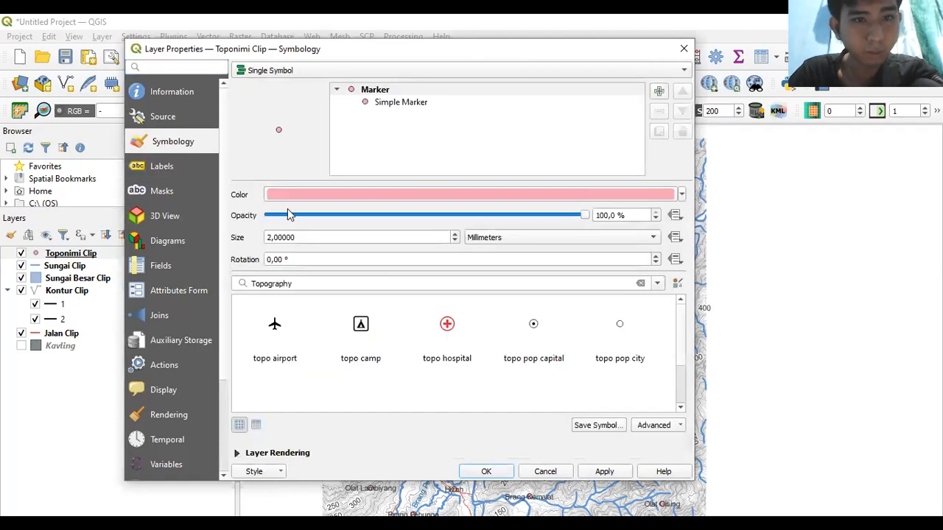
pyautogui.moveTo(305, 238); pyautogui.dragTo(258, 236)
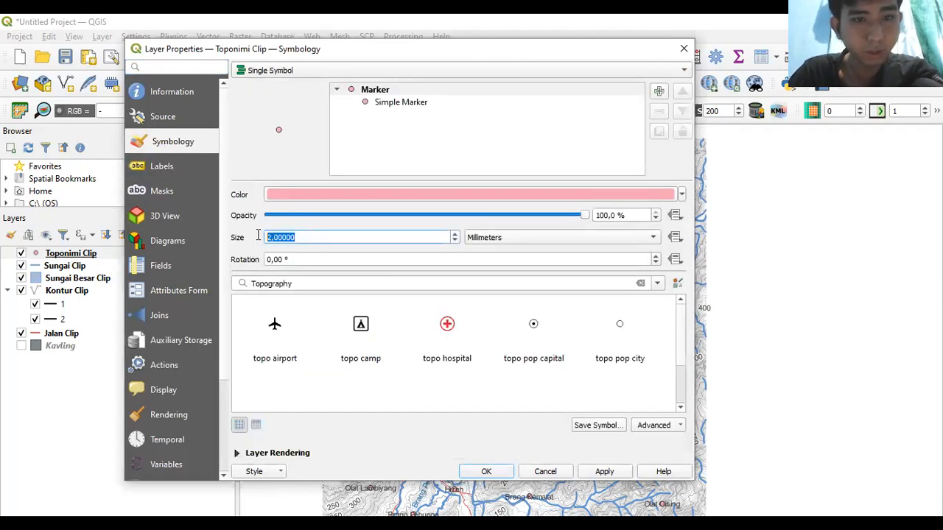
pyautogui.write('0')
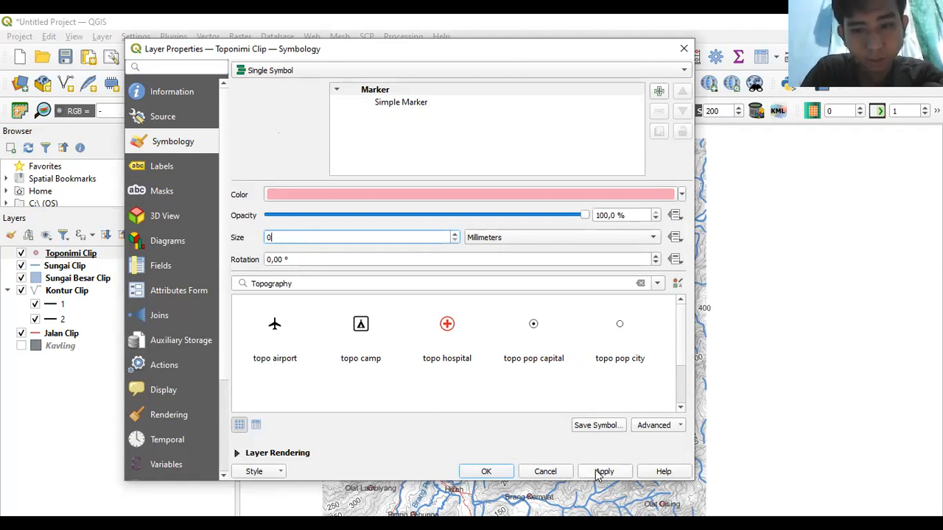
pyautogui.click(499, 472)
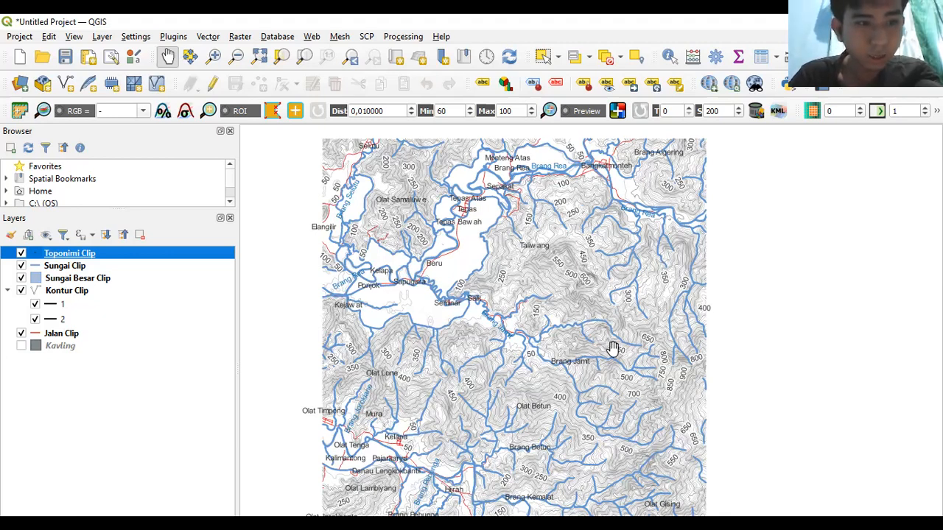
# - Move Kontur Clip above Sungai Besar Clip, Jalan Clip below Kontur Clip, and Sungai Clip to the bottom
pyautogui.moveTo(65, 297); pyautogui.dragTo(53, 273)
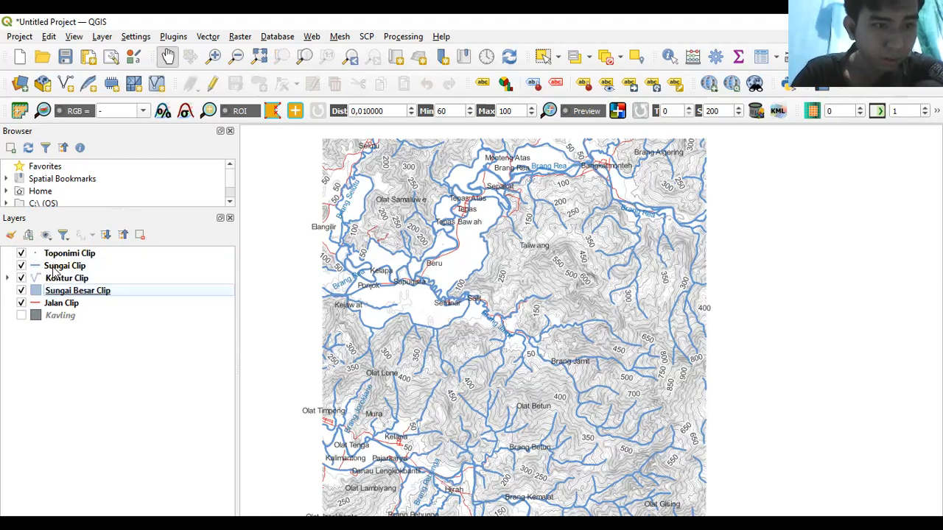
pyautogui.moveTo(52, 305); pyautogui.dragTo(61, 262)
pyautogui.click(62, 279)
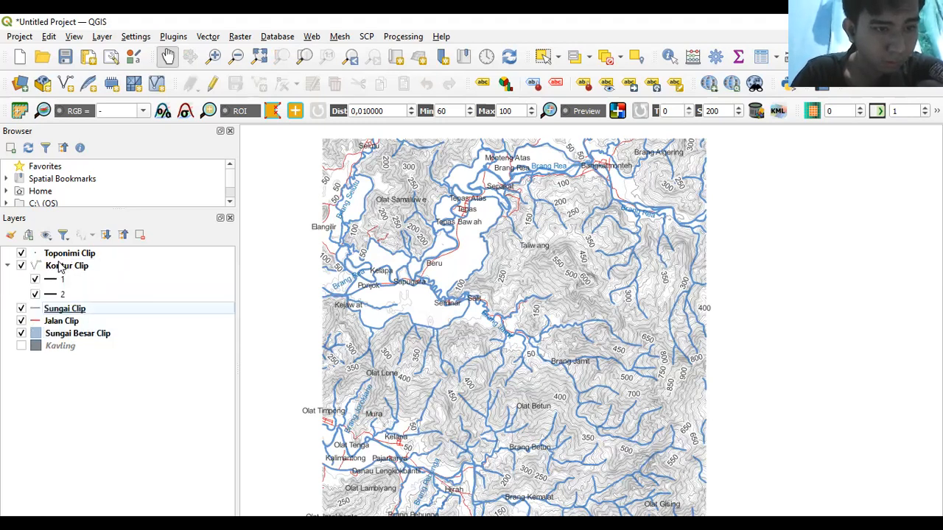
pyautogui.click(64, 321)
pyautogui.moveTo(64, 312)
pyautogui.mouseDown()
pyautogui.moveTo(62, 322)
pyautogui.moveTo(59, 311)
pyautogui.moveTo(44, 309)
pyautogui.moveTo(55, 310)
pyautogui.moveTo(61, 336)
pyautogui.moveTo(61, 320)
pyautogui.mouseUp()
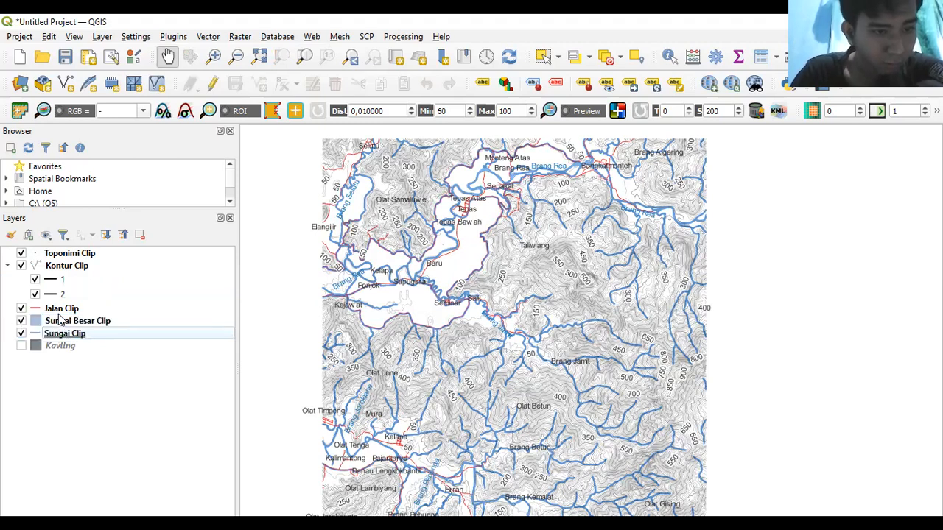
pyautogui.moveTo(480, 313); pyautogui.dragTo(453, 229)
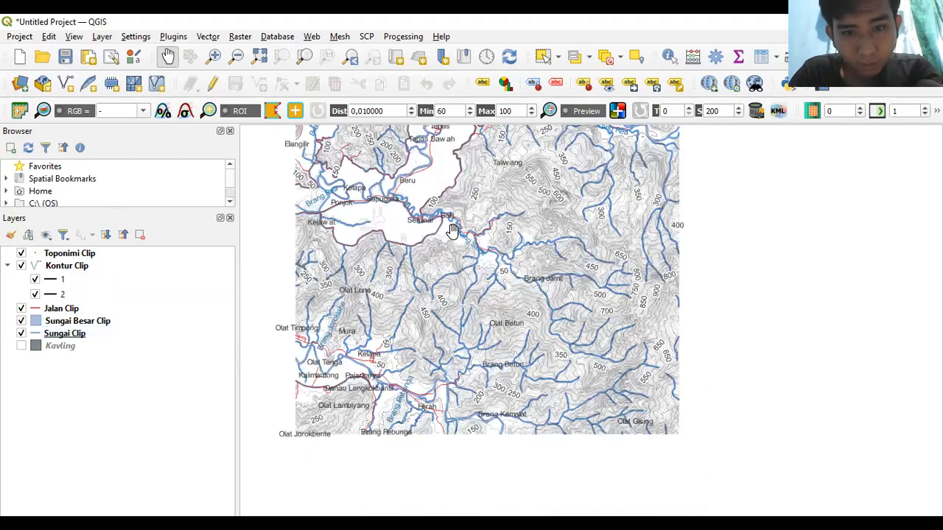
pyautogui.moveTo(587, 275); pyautogui.dragTo(604, 346)
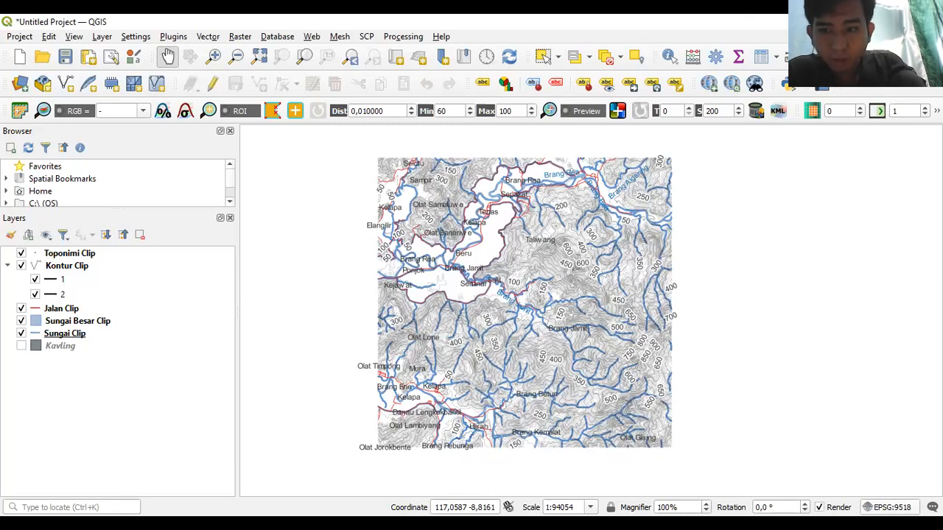
# - Set the project CRS to WGS 84 / UTM zone 50S (EPSG:32750) and apply it
pyautogui.click(892, 507)
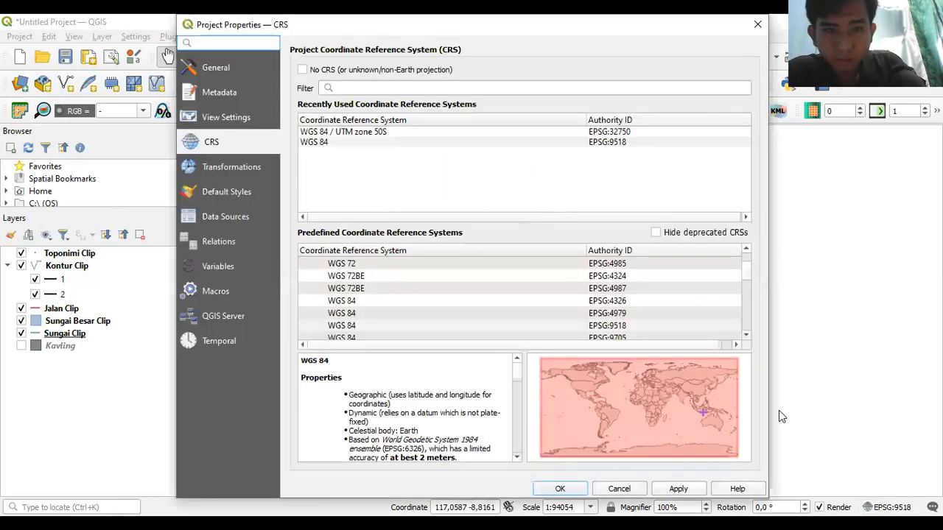
pyautogui.click(384, 133)
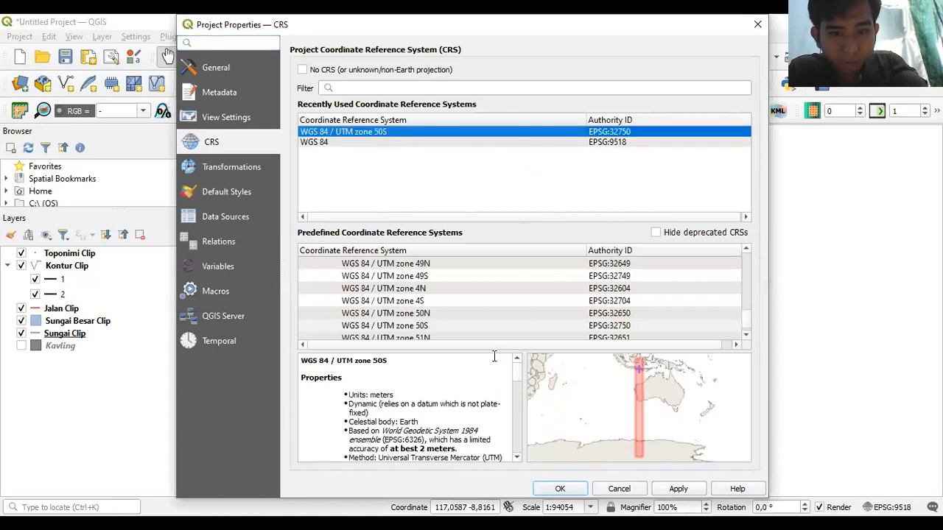
pyautogui.click(444, 326)
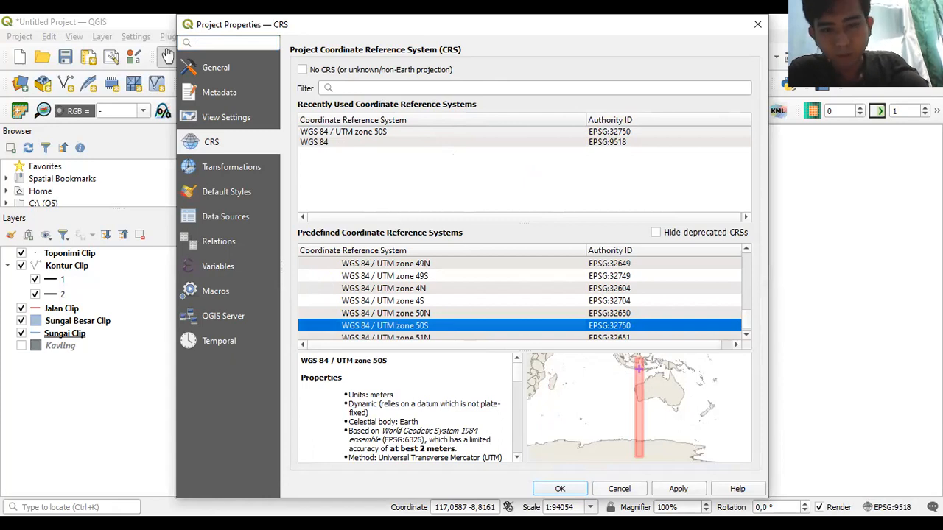
pyautogui.click(685, 492)
pyautogui.click(560, 489)
pyautogui.moveTo(553, 323); pyautogui.dragTo(530, 316)
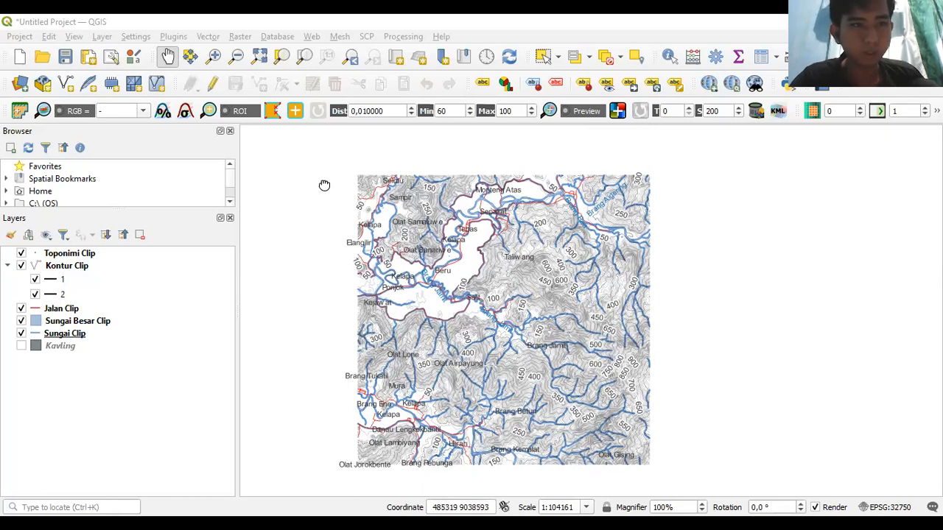
# - Pan the map back to the canvas centre and open the Project menu
pyautogui.moveTo(325, 185); pyautogui.dragTo(558, 248)
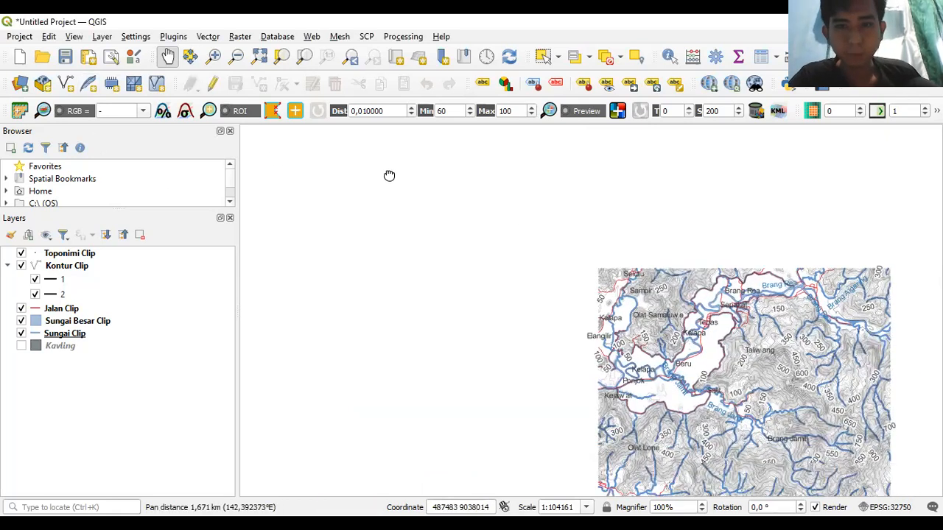
pyautogui.moveTo(390, 177); pyautogui.dragTo(160, 59)
pyautogui.click(19, 36)
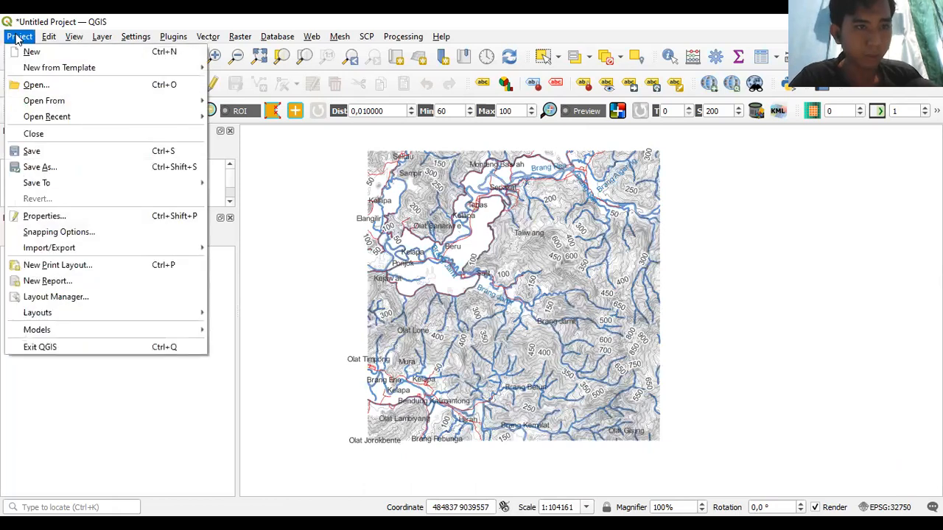
# - Save the project as a .qgz in SHP Praktikum 3, named with the student's name, ID and 'Praktikum 3'
pyautogui.click(46, 168)
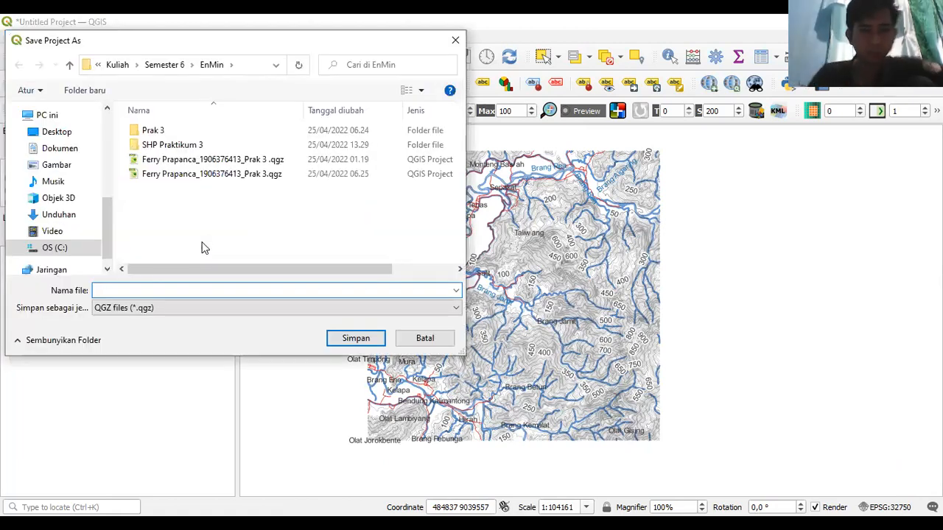
pyautogui.doubleClick(193, 146)
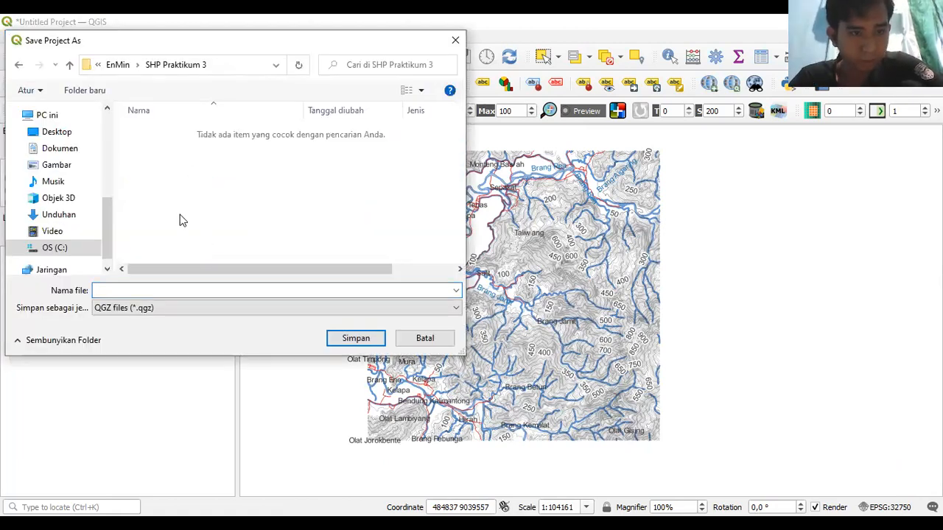
pyautogui.click(153, 290)
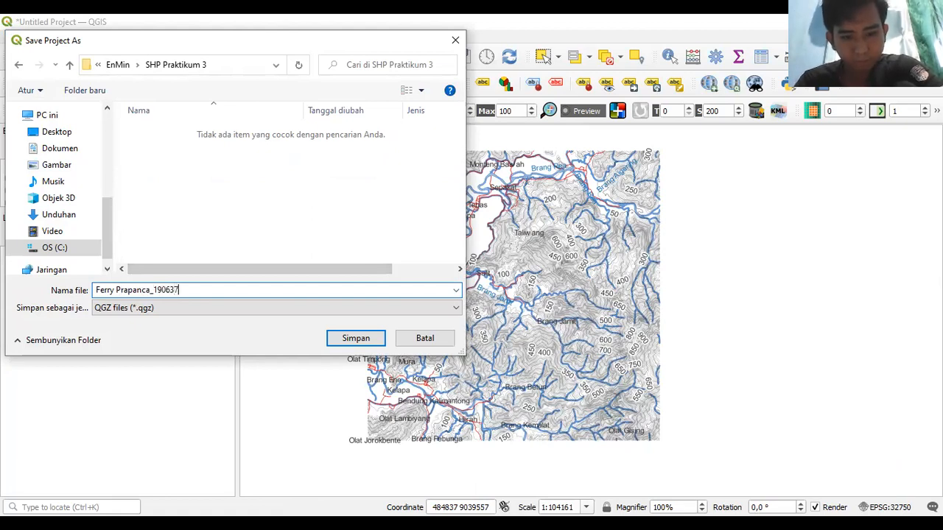
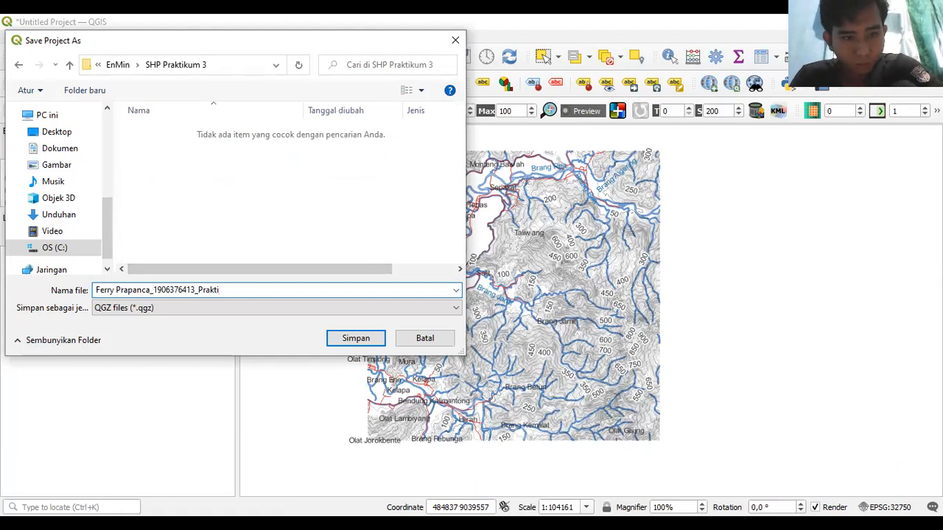
pyautogui.write('kum 3')
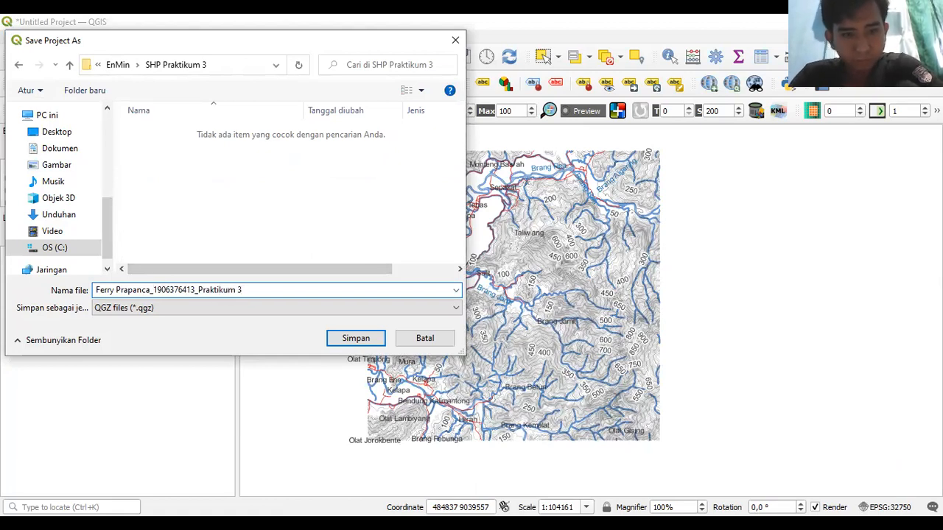
pyautogui.press('Return')
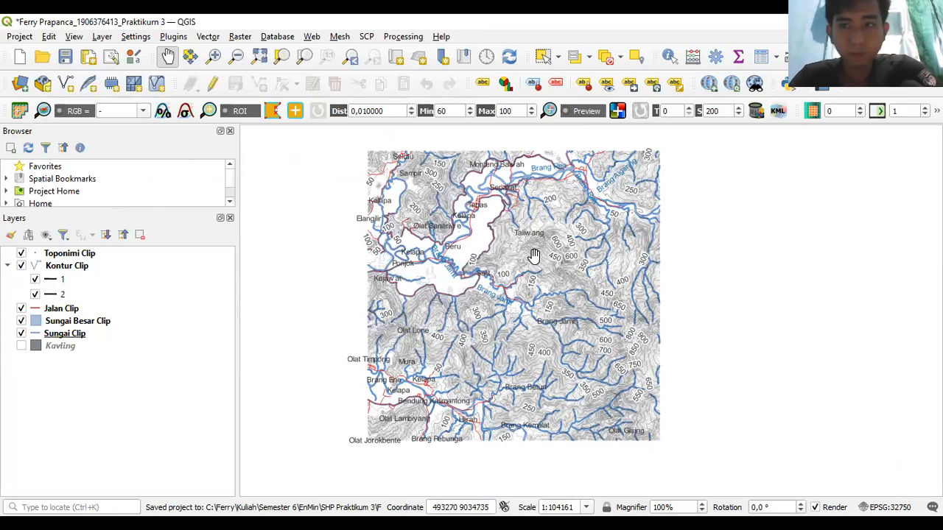
pyautogui.moveTo(517, 249); pyautogui.dragTo(507, 256)
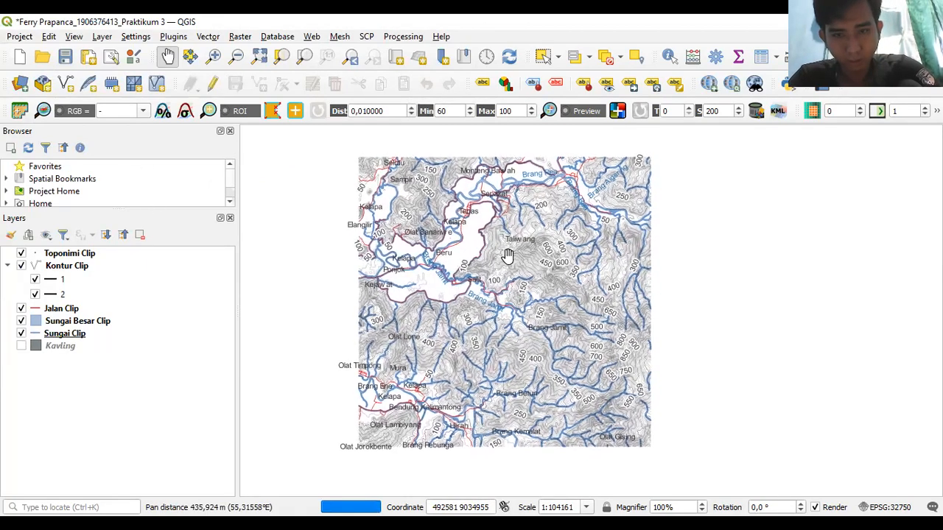
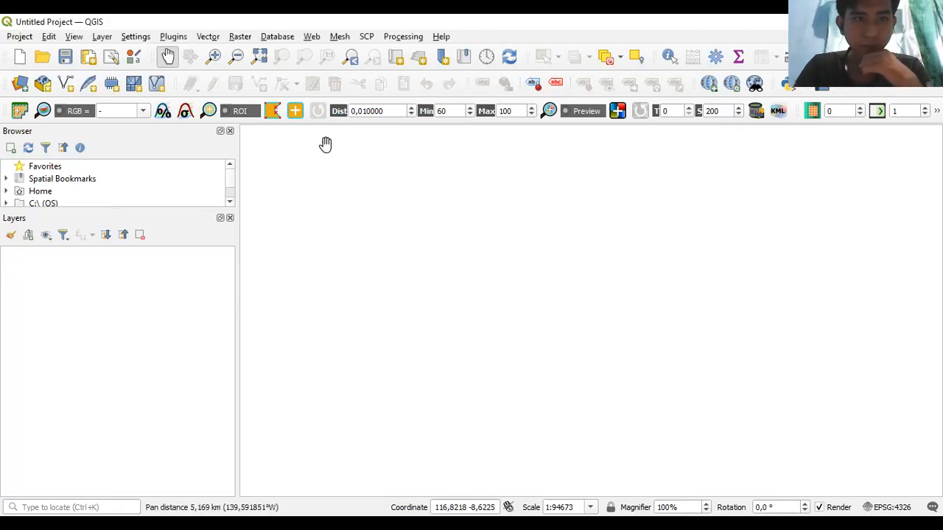
# - Review the Semi-Automatic Classification Plugin and QuickMapServices entries in the plugin manager
pyautogui.click(167, 39)
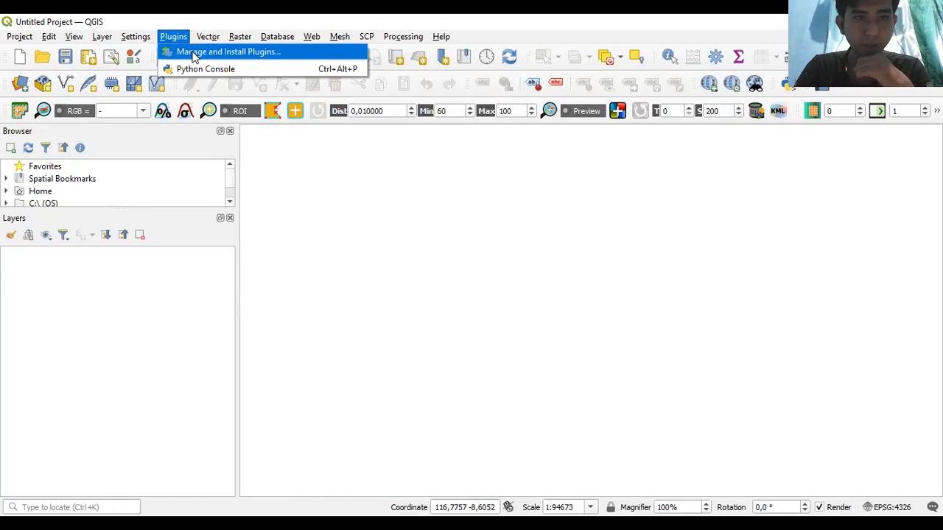
pyautogui.click(194, 55)
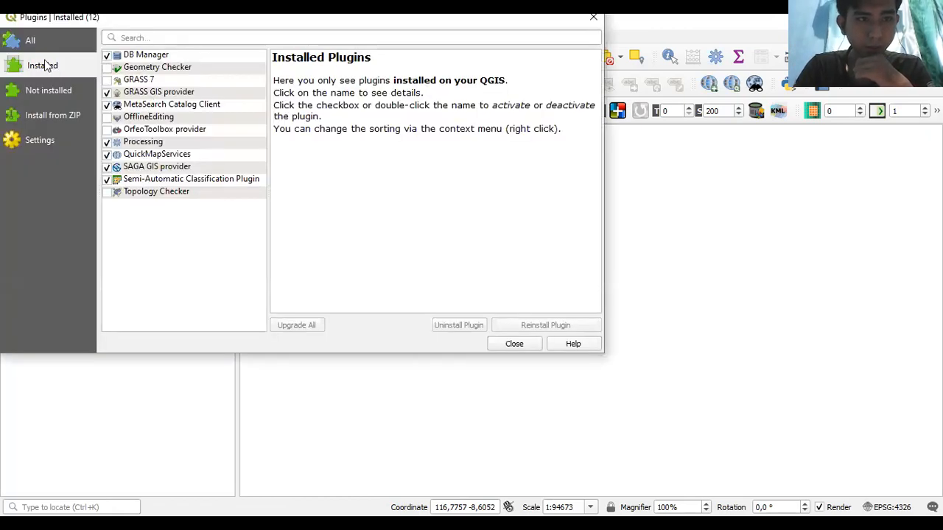
pyautogui.click(151, 180)
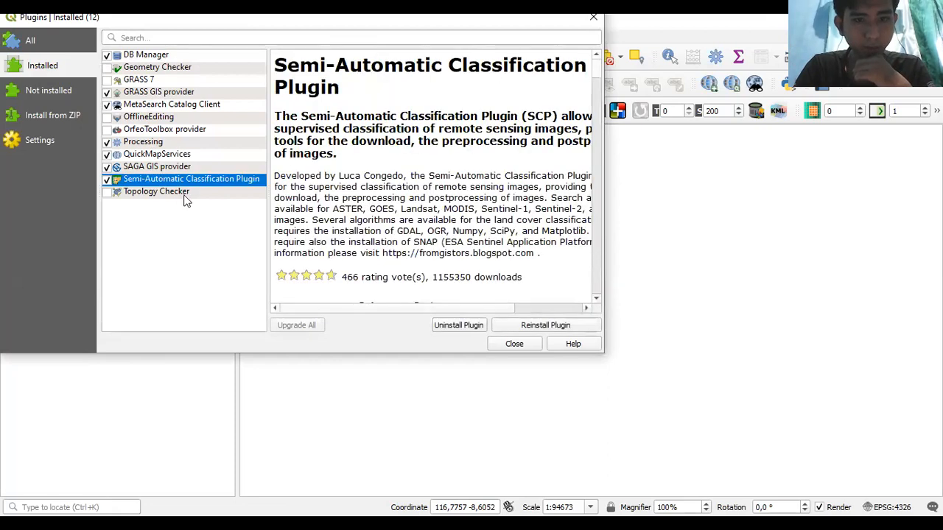
pyautogui.click(151, 155)
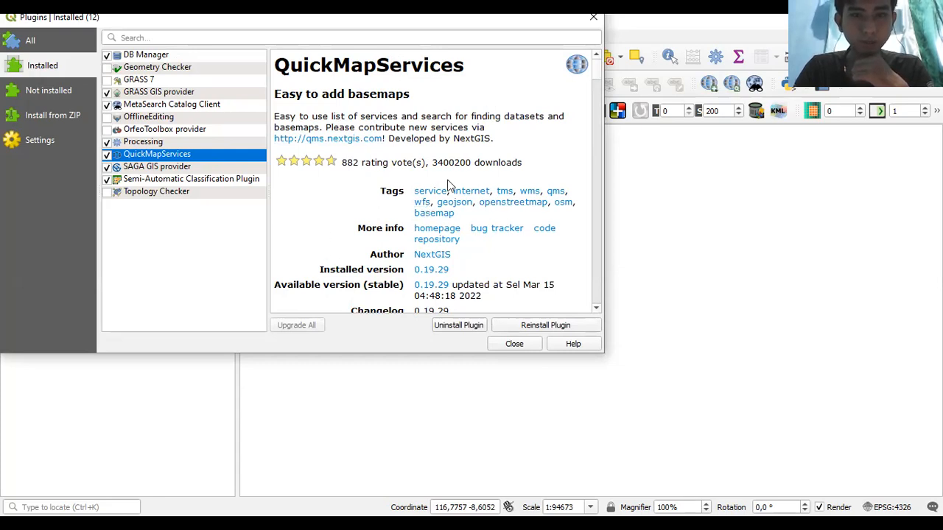
pyautogui.click(165, 180)
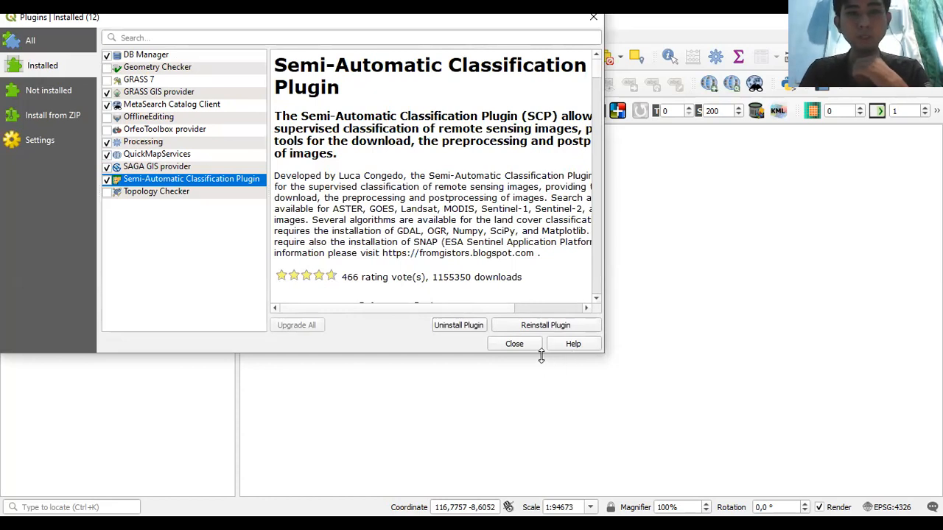
pyautogui.click(509, 349)
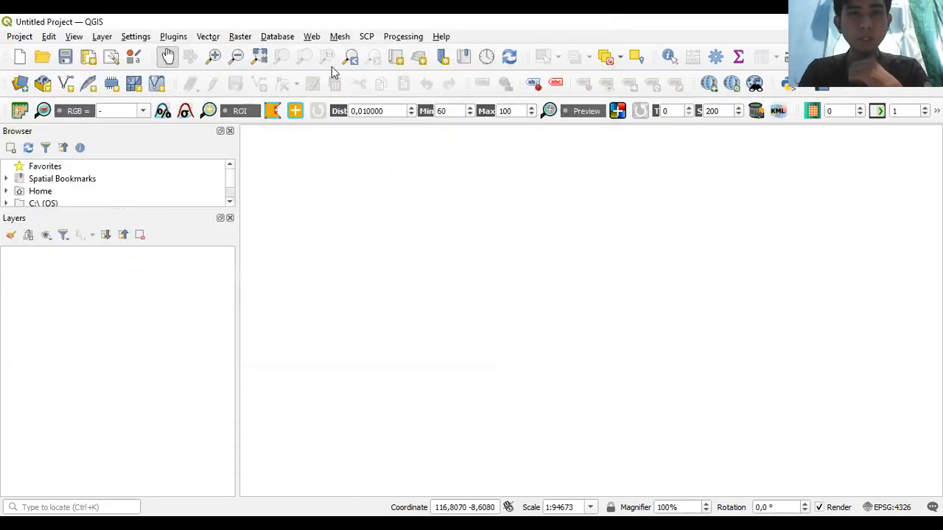
# - Check the More services settings of QuickMapServices
pyautogui.click(312, 39)
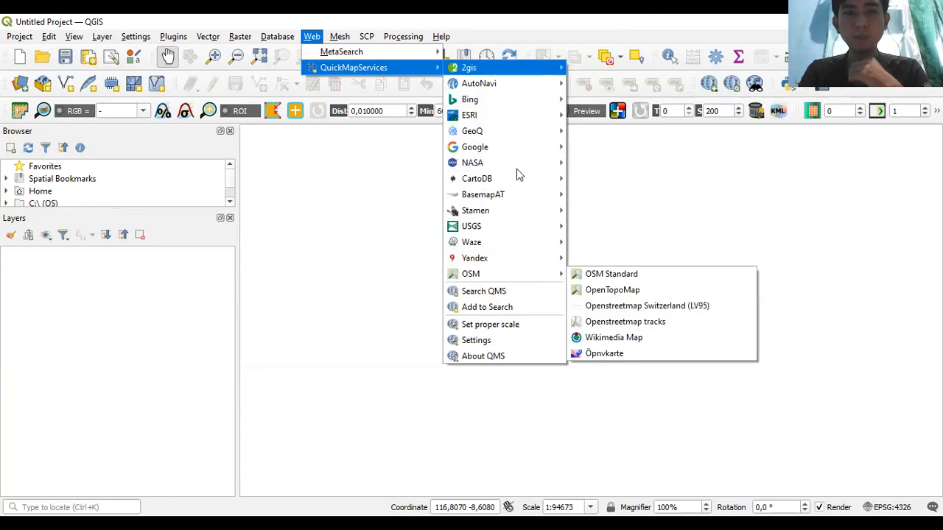
pyautogui.click(483, 343)
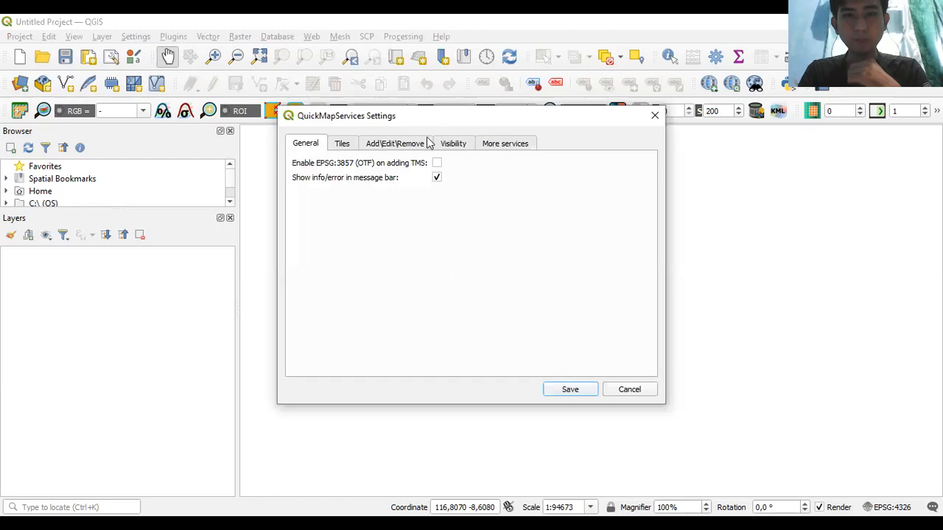
pyautogui.click(515, 148)
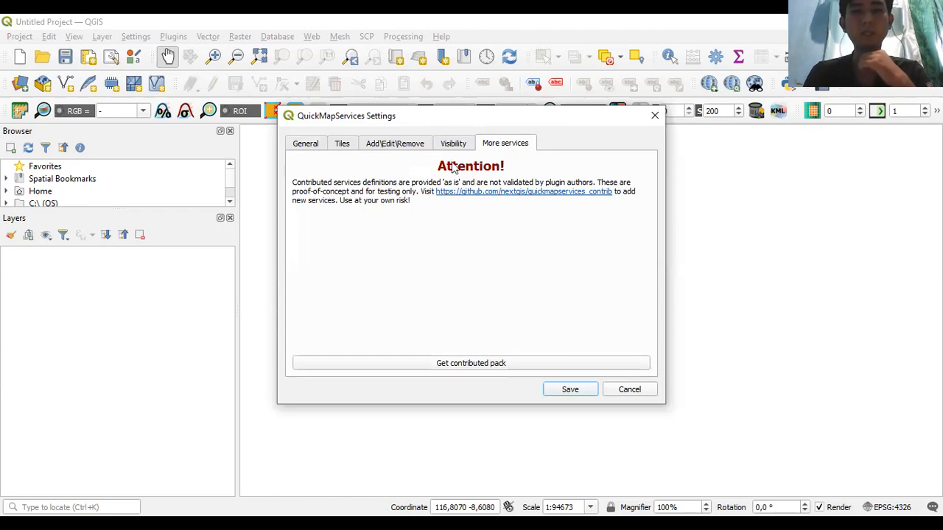
pyautogui.click(571, 387)
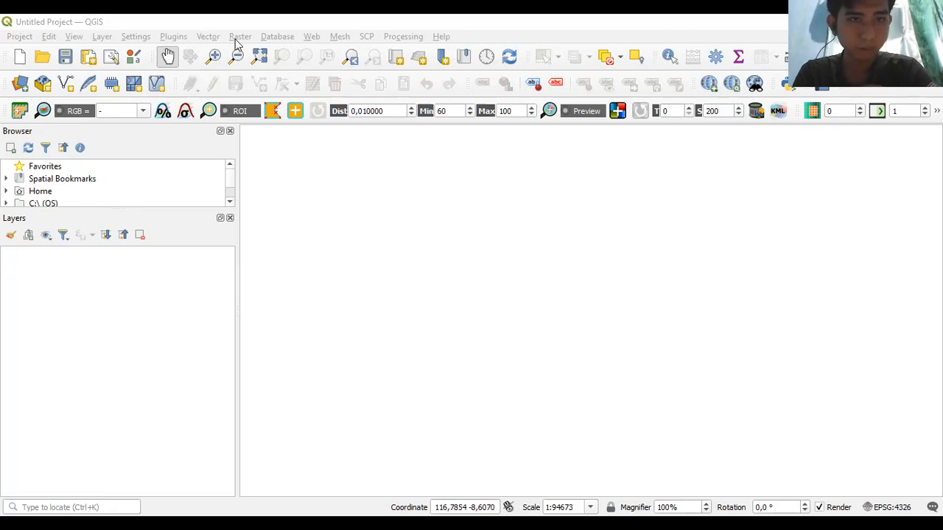
# - Launch the SCP ASTER conversion tool and remove all rows from its band table
pyautogui.click(366, 38)
pyautogui.moveTo(404, 111)
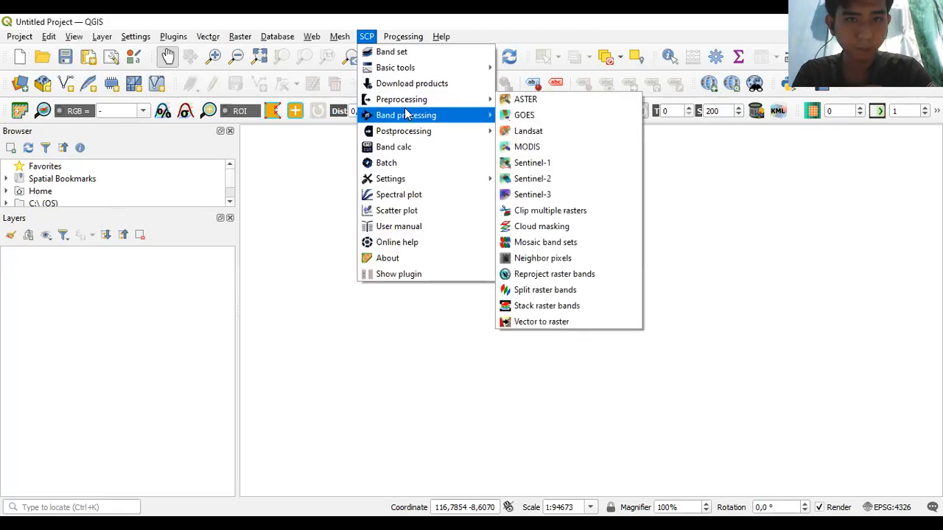
pyautogui.click(544, 104)
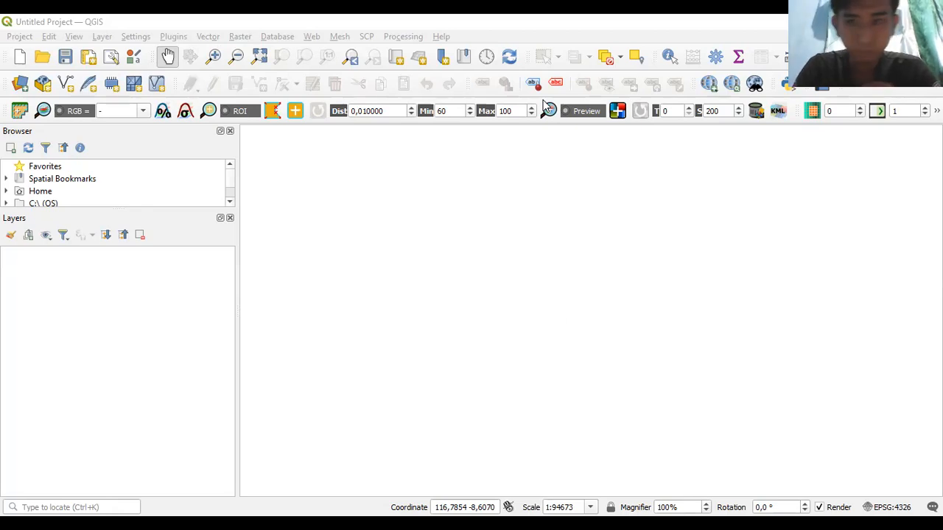
pyautogui.click(543, 107)
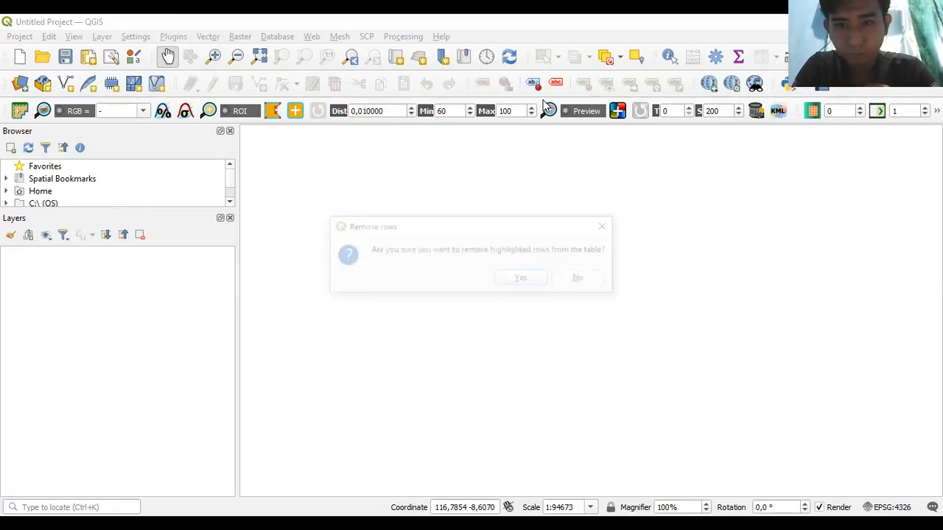
pyautogui.press('Return')
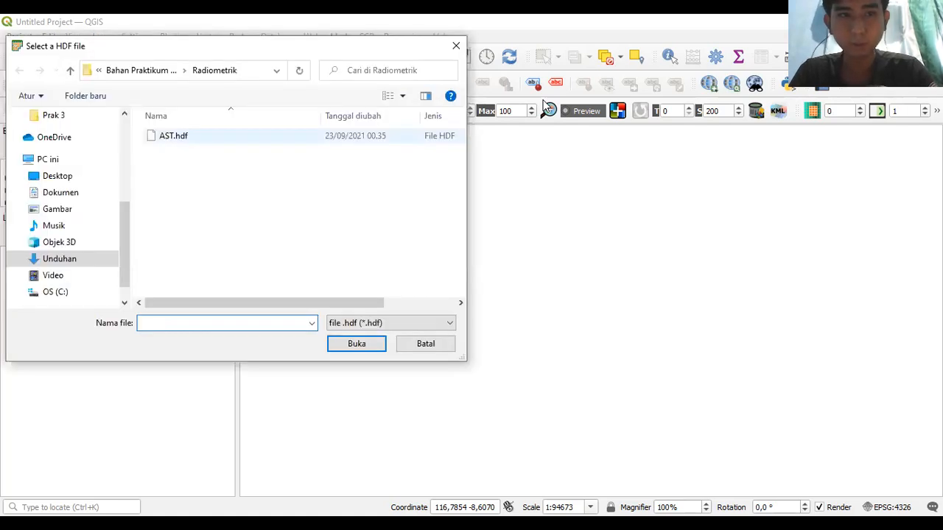
# - Load AST.hdf as the input image and browse the output picker to SHP Praktikum 3
pyautogui.click(173, 136)
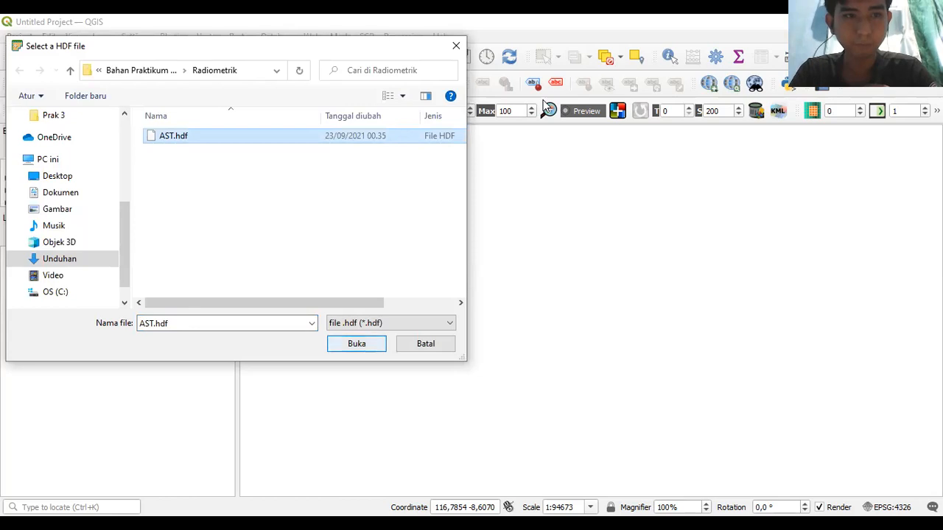
pyautogui.click(356, 344)
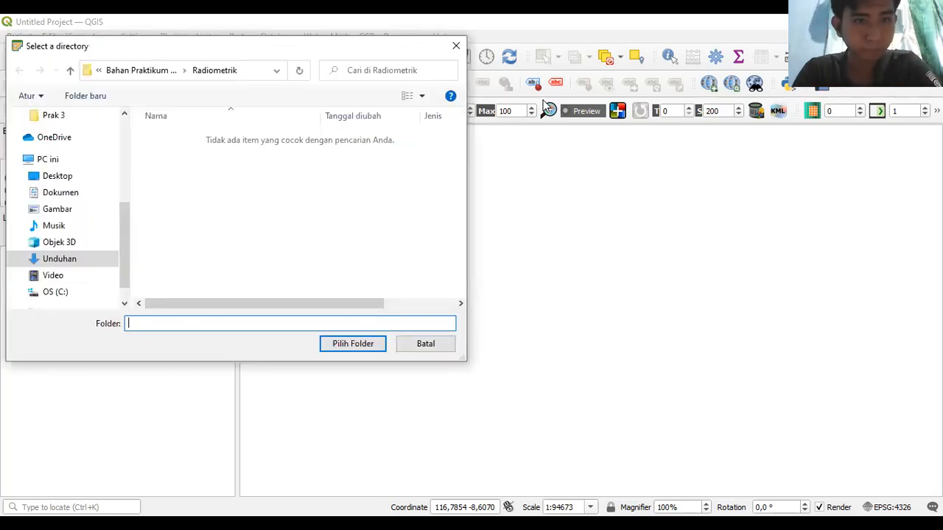
pyautogui.hotkey('alt', 'Up')
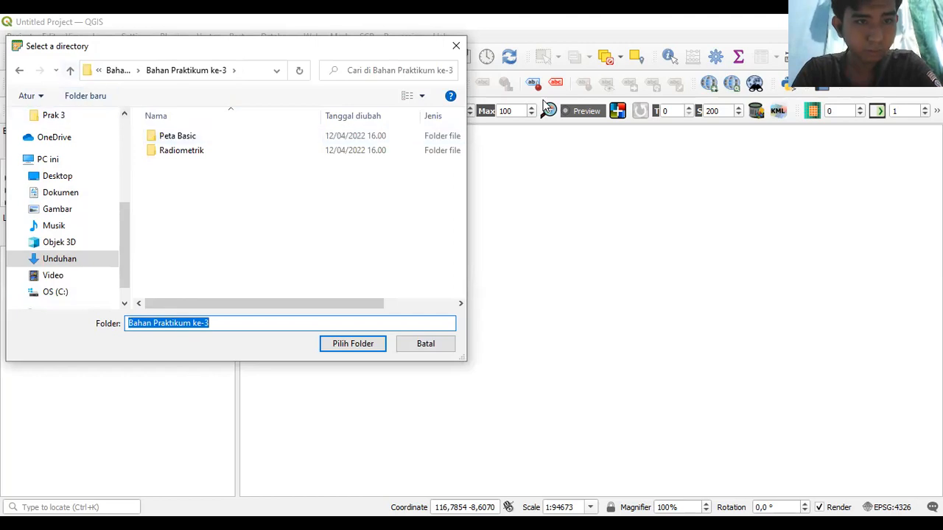
pyautogui.hotkey('alt', 'Up')
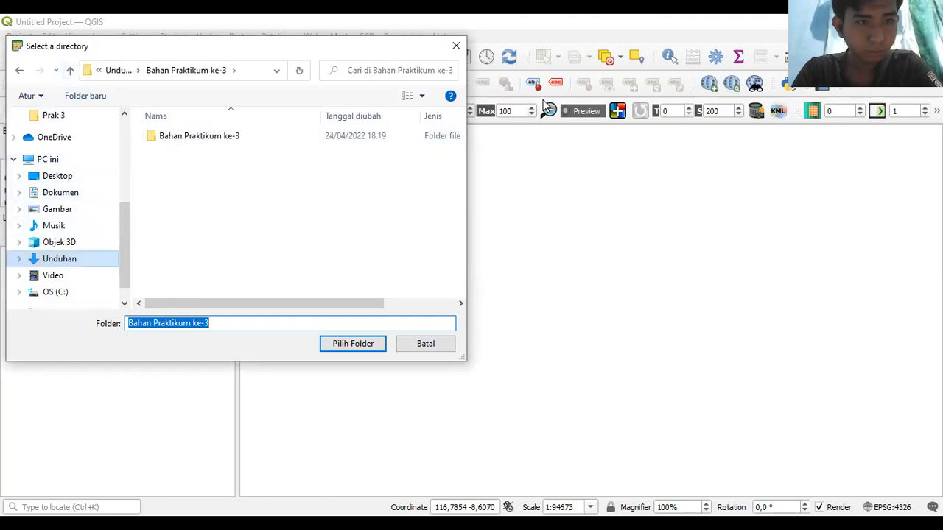
pyautogui.click(55, 291)
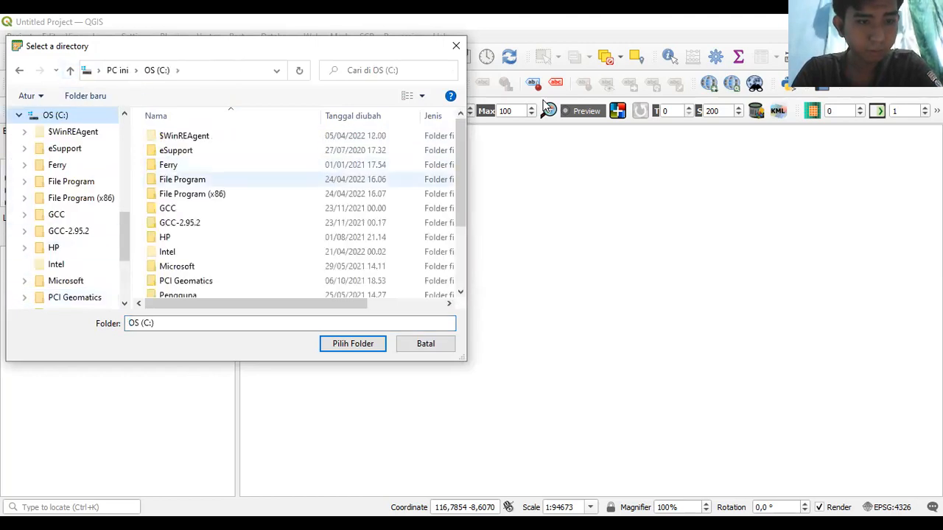
pyautogui.click(168, 165)
pyautogui.doubleClick(169, 164)
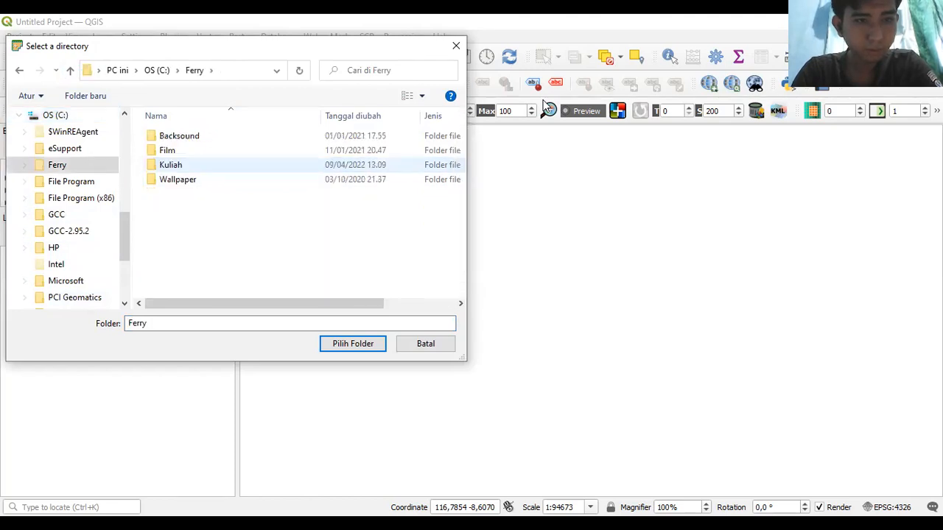
pyautogui.doubleClick(170, 164)
pyautogui.doubleClick(179, 251)
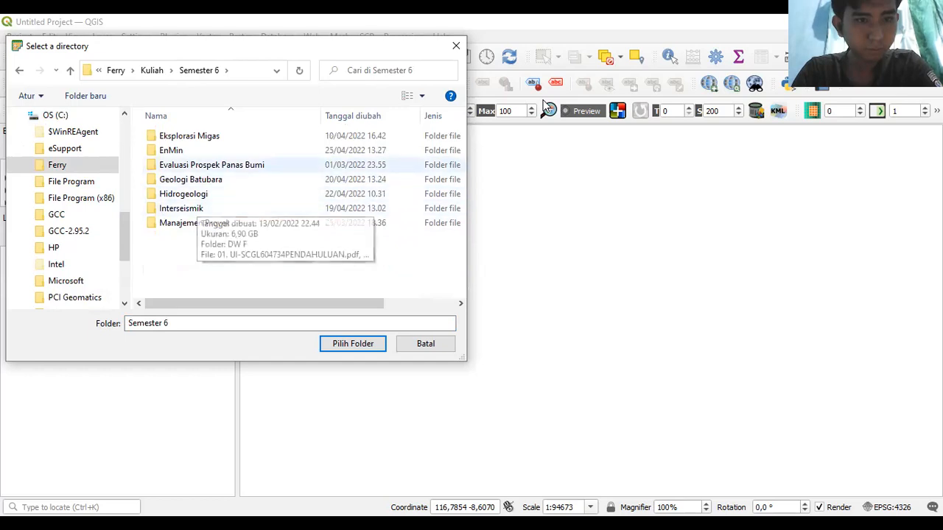
pyautogui.doubleClick(171, 151)
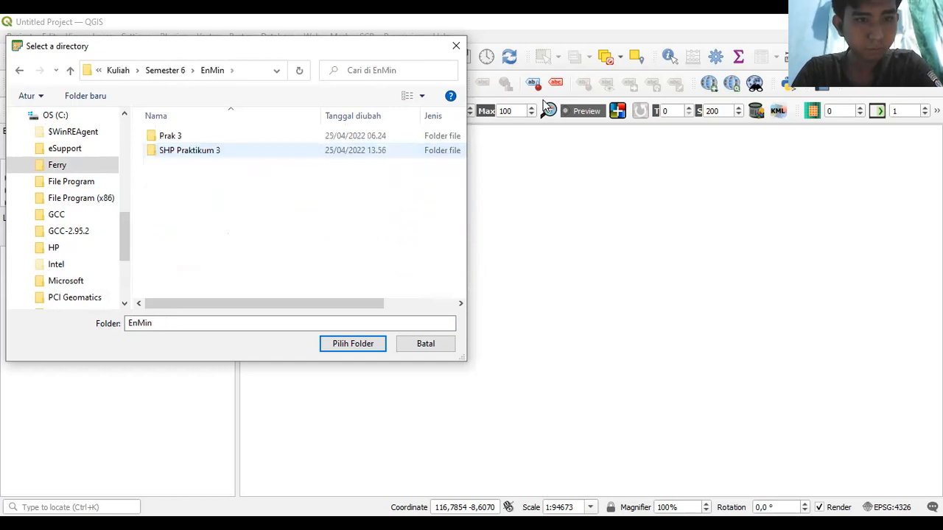
pyautogui.doubleClick(189, 151)
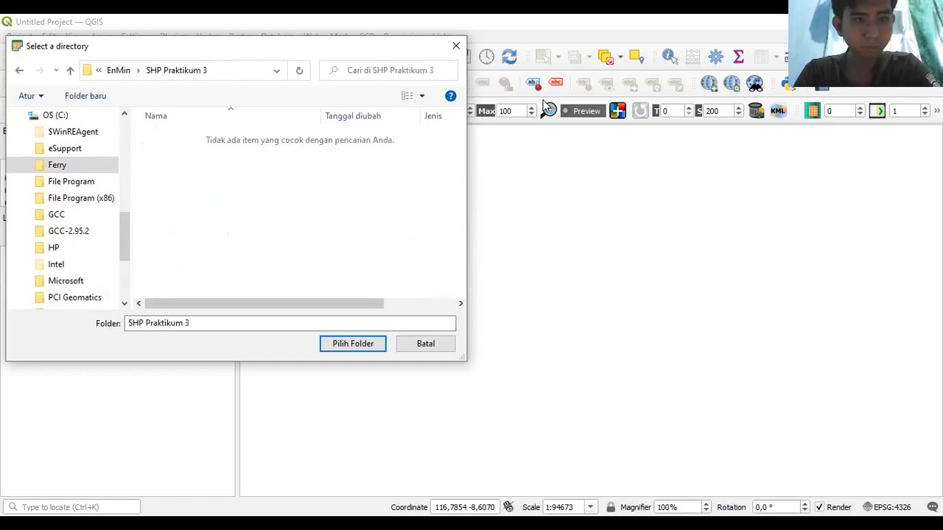
# - Try entering RT Koreksi as the output folder and dismiss the path-not-found error
pyautogui.click(186, 324)
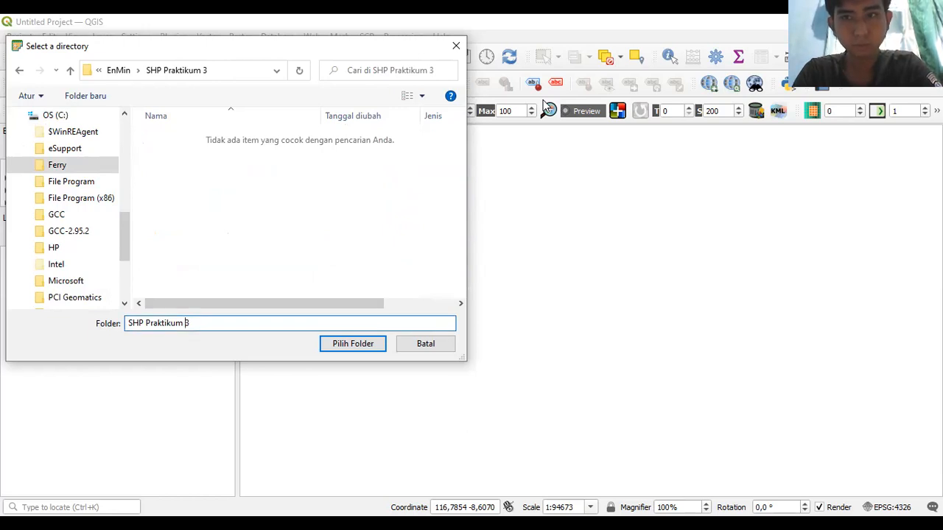
pyautogui.hotkey('alt', 'Tab')
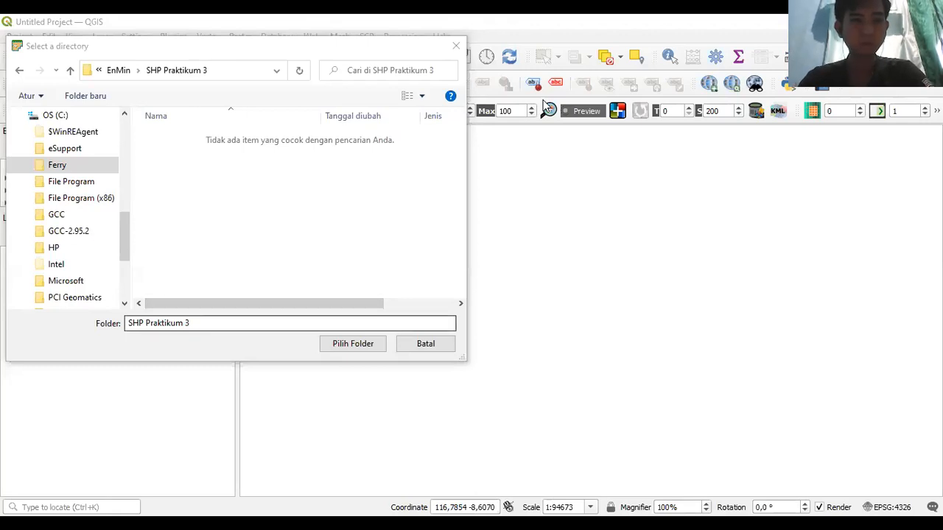
pyautogui.hotkey('alt', 'Tab')
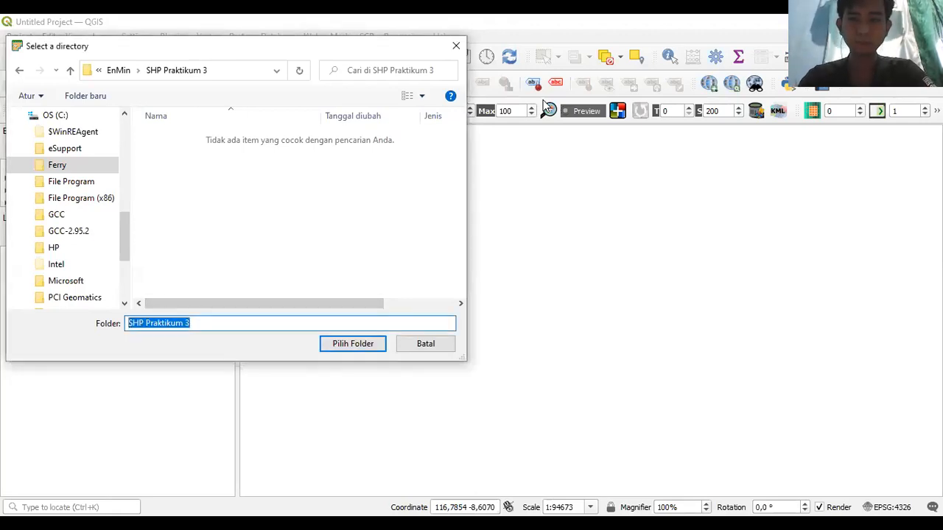
pyautogui.write('RT Koreksi')
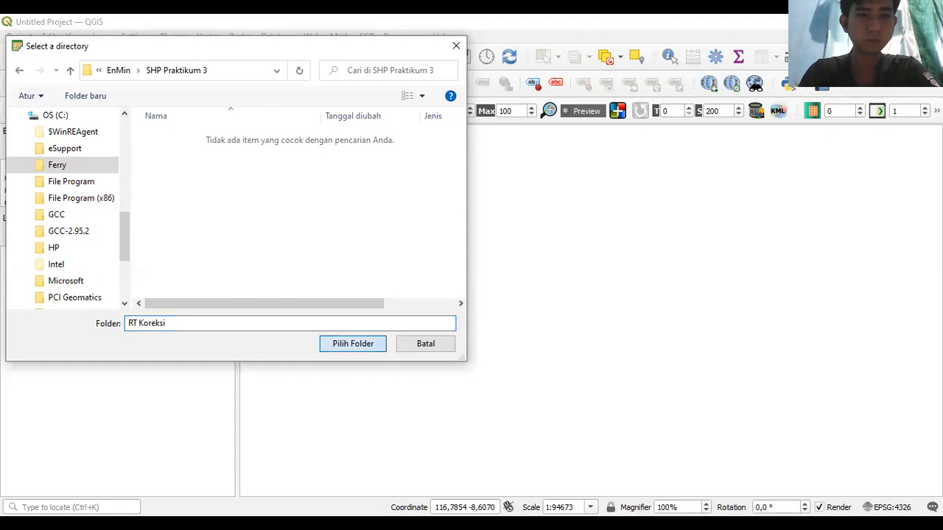
pyautogui.click(353, 343)
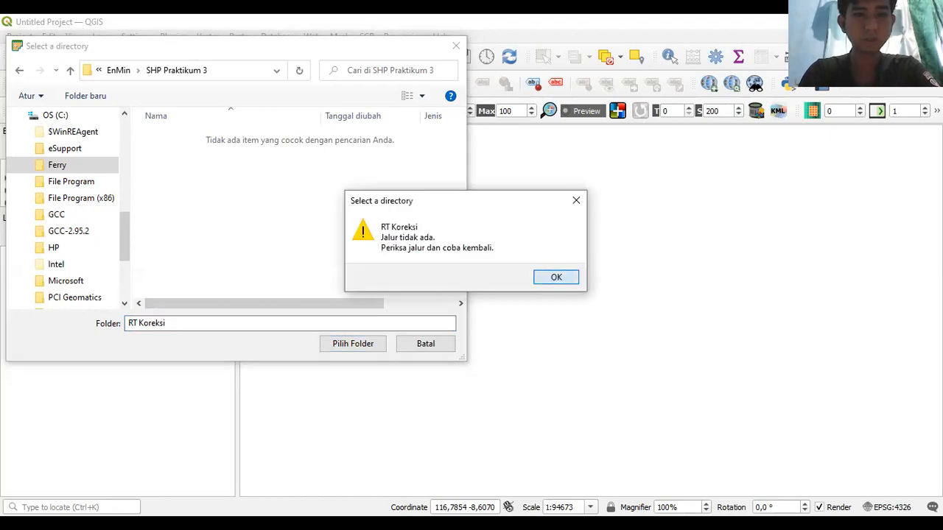
pyautogui.click(552, 276)
# - Create a new folder RT Koreksi in SHP Praktikum 3 and select it as output directory
pyautogui.rightClick(282, 326)
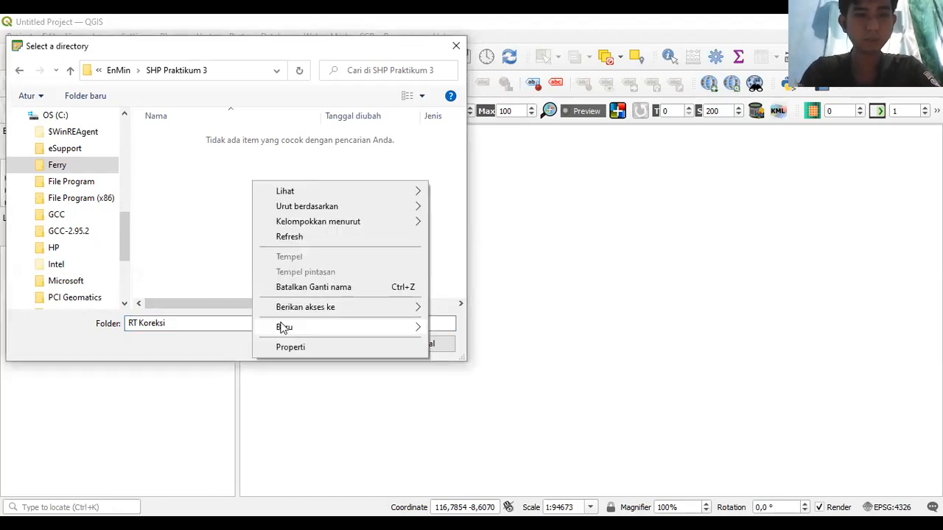
pyautogui.moveTo(317, 327)
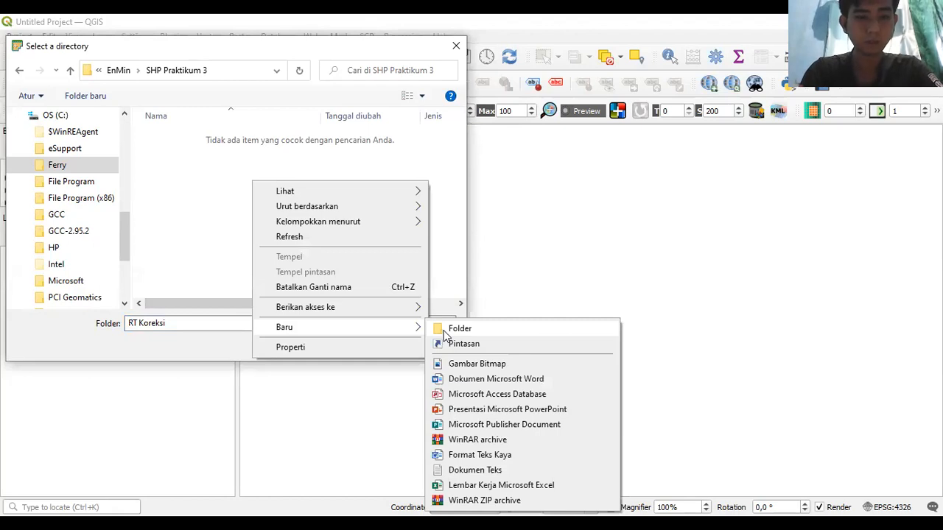
pyautogui.click(457, 328)
pyautogui.write('RT')
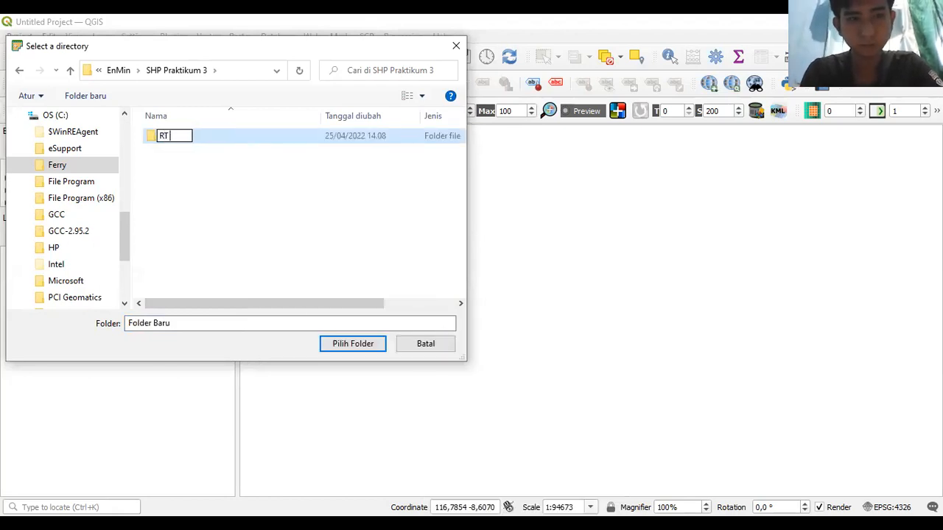
pyautogui.write(' Koreksi')
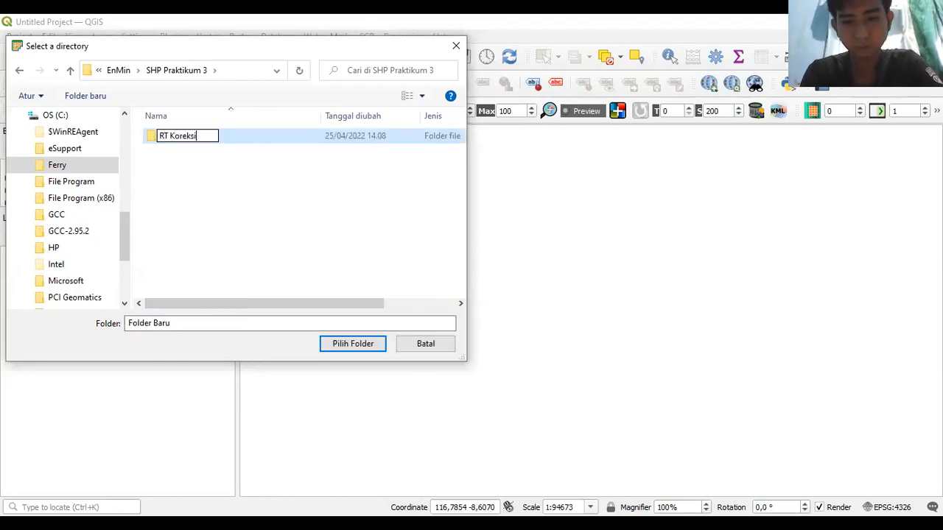
pyautogui.press('Return')
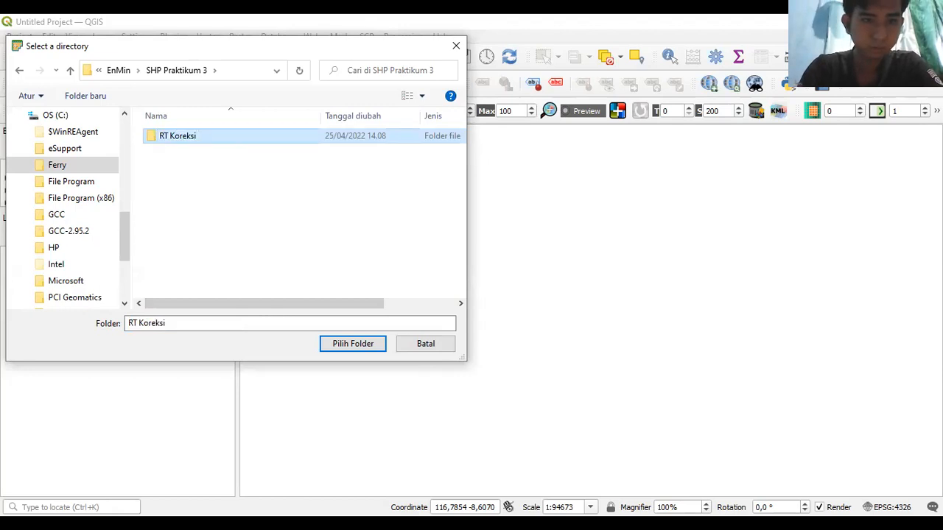
pyautogui.press('F2')
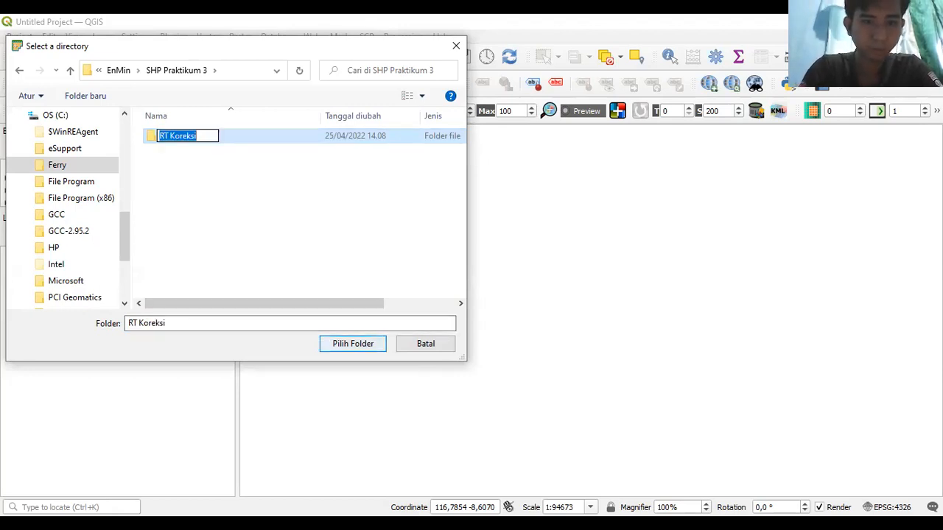
pyautogui.press('Return')
pyautogui.click(353, 345)
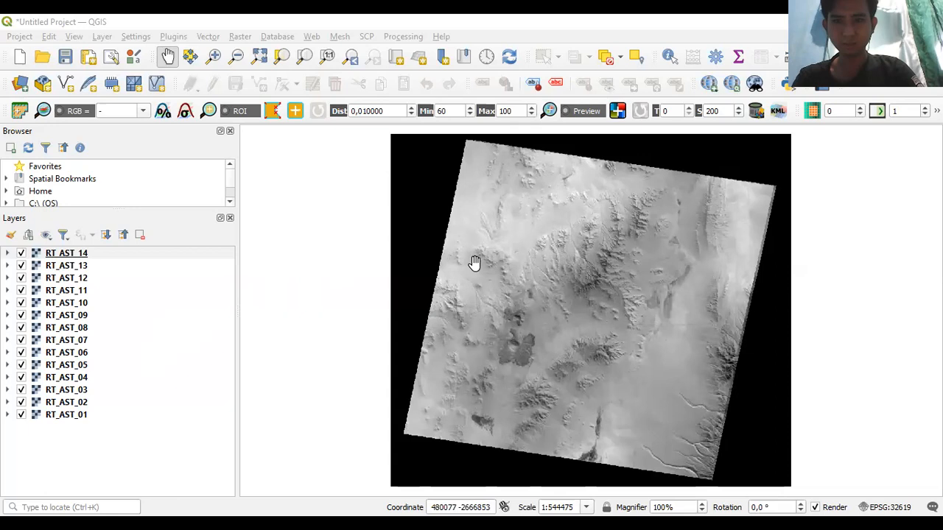
# - Pan the map over the loaded RT_AST_01–RT_AST_14 bands
pyautogui.moveTo(495, 269); pyautogui.dragTo(467, 261)
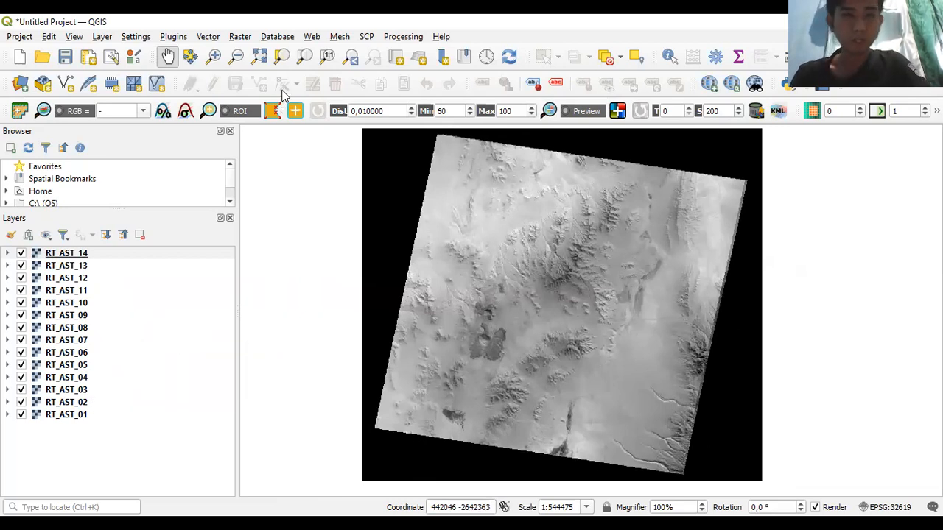
# - Add the Google Hybrid basemap, zoom out and recentre on the raster scene
pyautogui.click(312, 36)
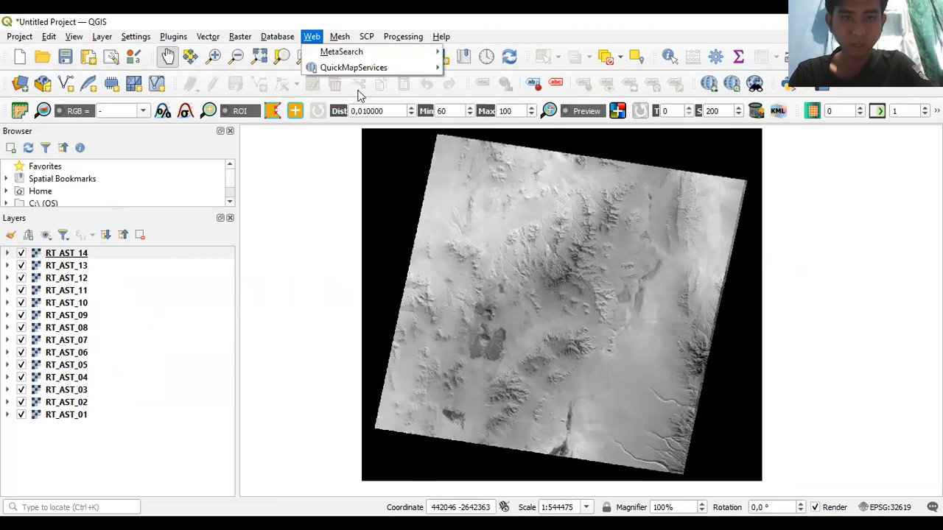
pyautogui.moveTo(366, 88)
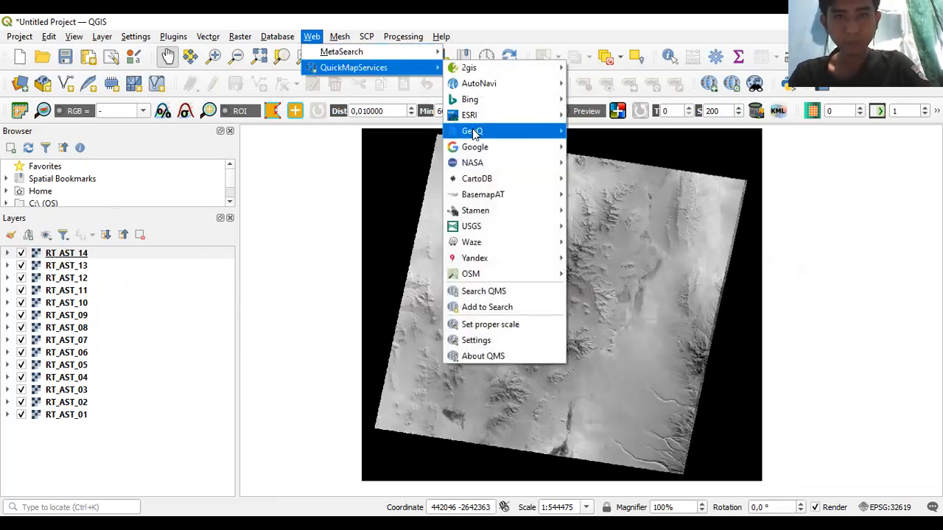
pyautogui.moveTo(479, 147)
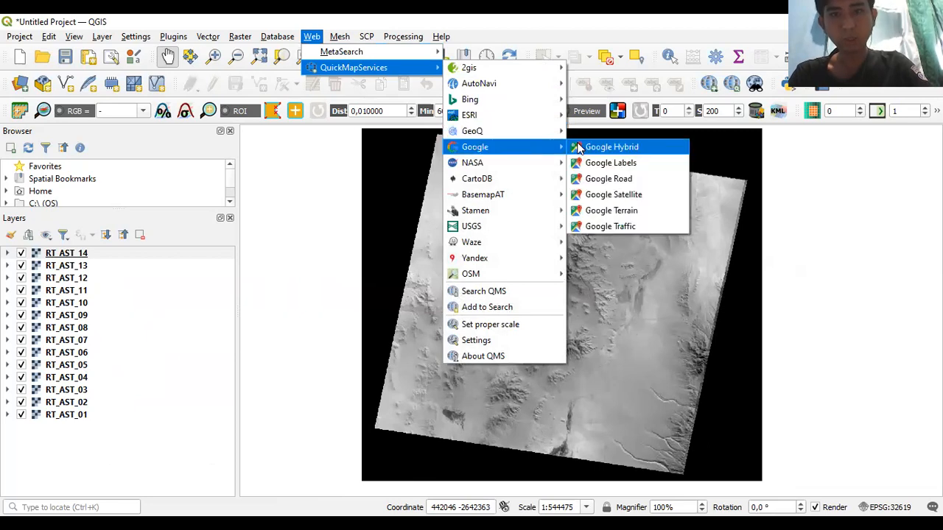
pyautogui.click(579, 149)
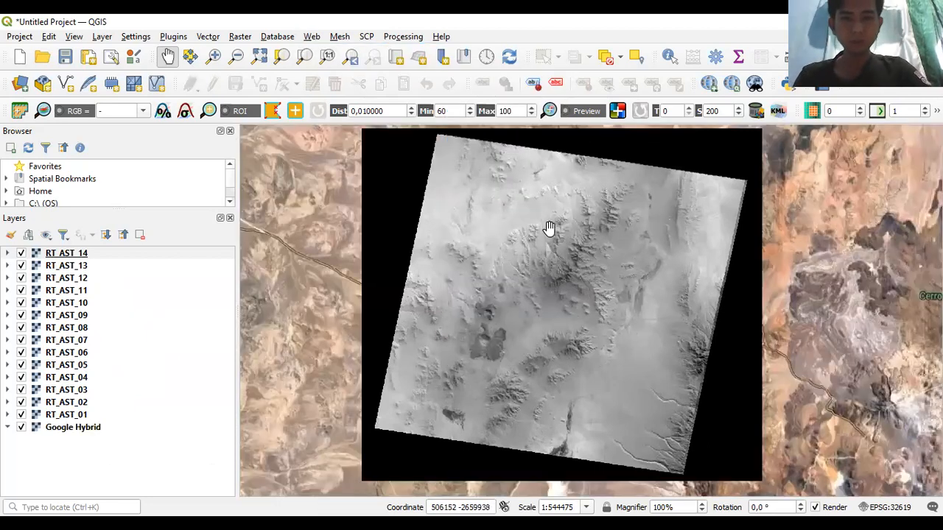
pyautogui.scroll(-3, 549, 228)
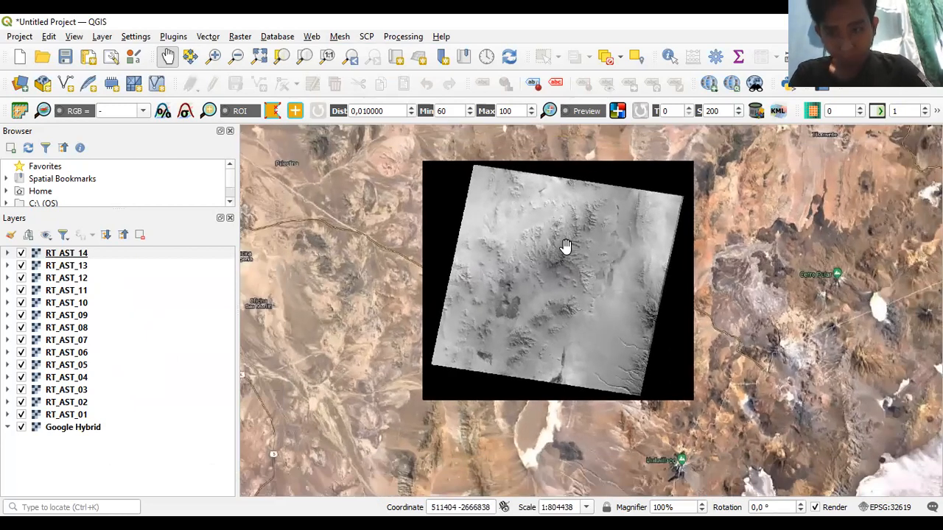
pyautogui.moveTo(558, 240); pyautogui.dragTo(607, 234)
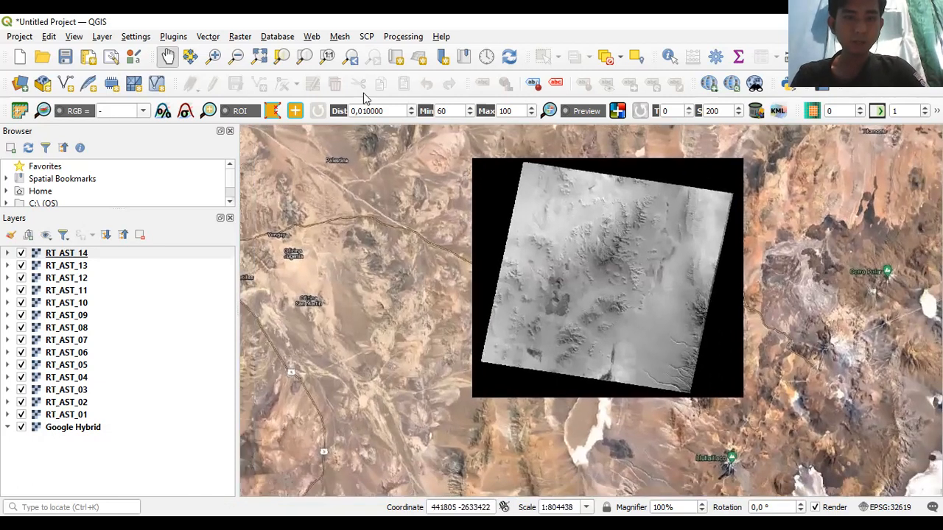
# - Switch off the Google Hybrid basemap and recentre the map on the raster
pyautogui.click(311, 36)
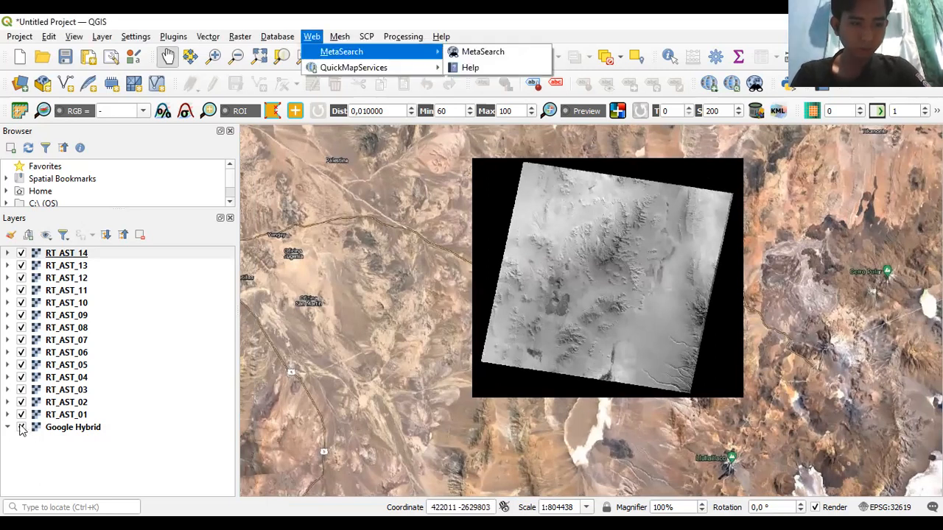
pyautogui.click(21, 428)
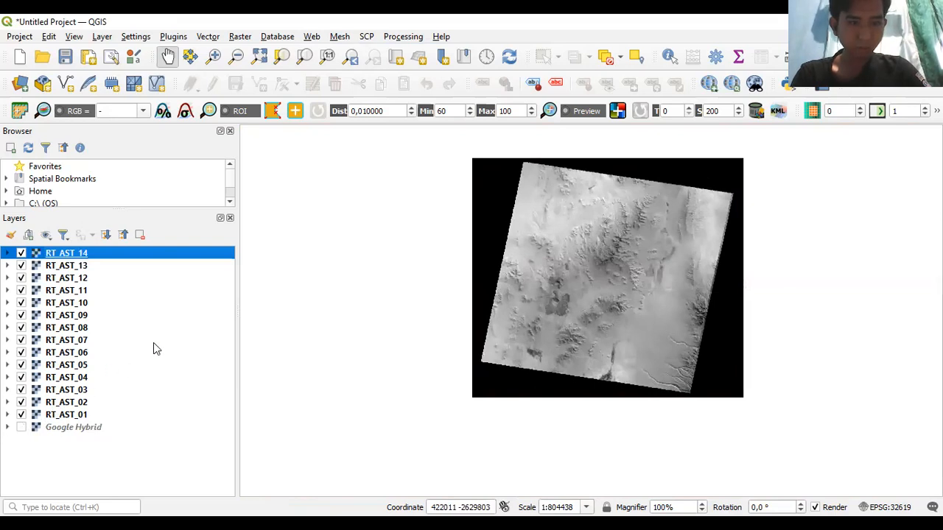
pyautogui.moveTo(501, 206); pyautogui.dragTo(463, 194)
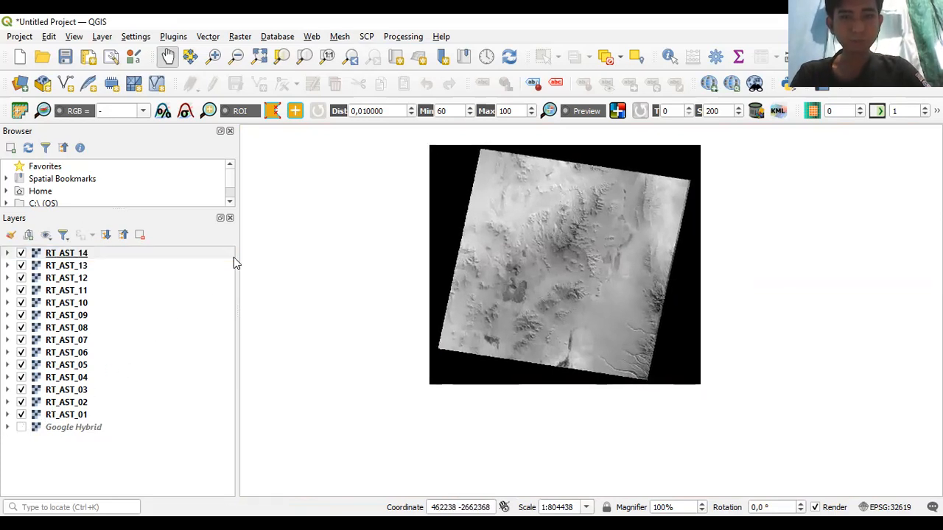
pyautogui.moveTo(403, 258); pyautogui.dragTo(333, 143)
pyautogui.click(240, 36)
pyautogui.click(438, 159)
pyautogui.moveTo(432, 153); pyautogui.dragTo(340, 153)
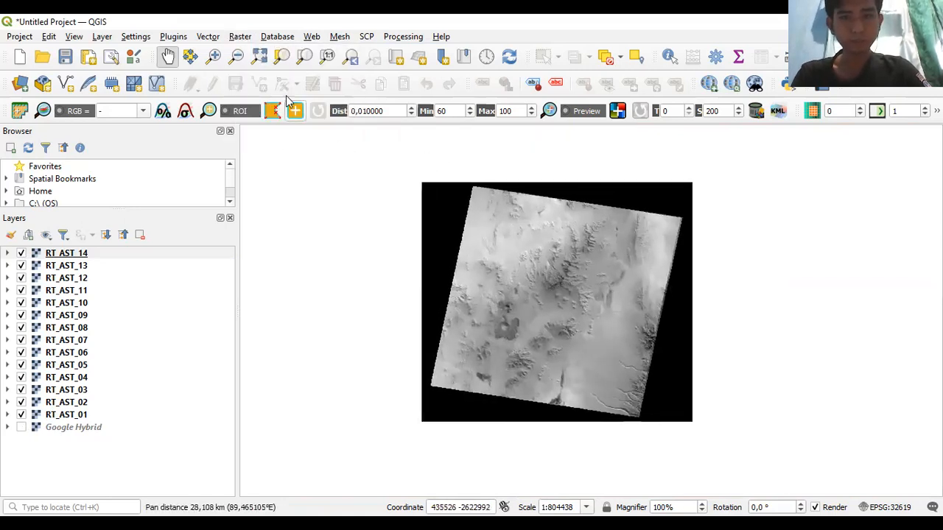
pyautogui.click(240, 36)
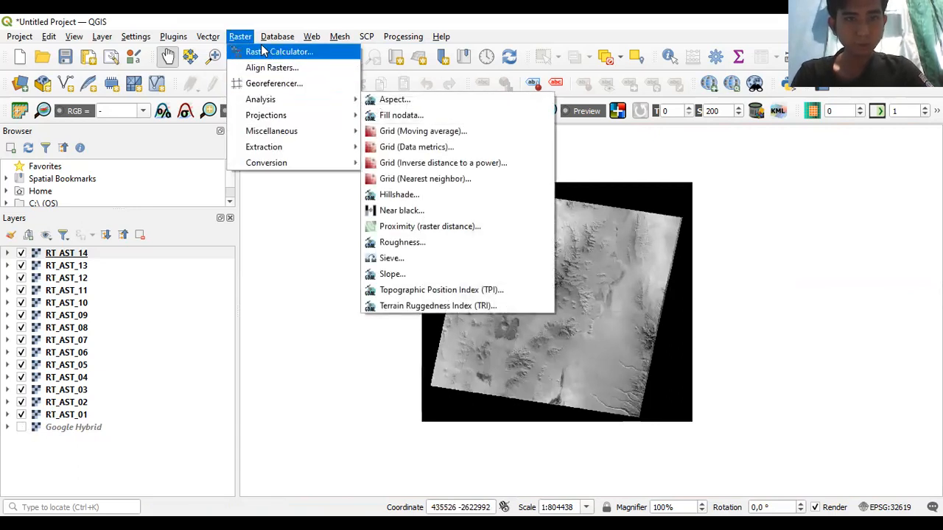
# - Set Build virtual raster to Highest resolution with all 14 RT_AST layers, excluding Google Hybrid
pyautogui.moveTo(284, 131)
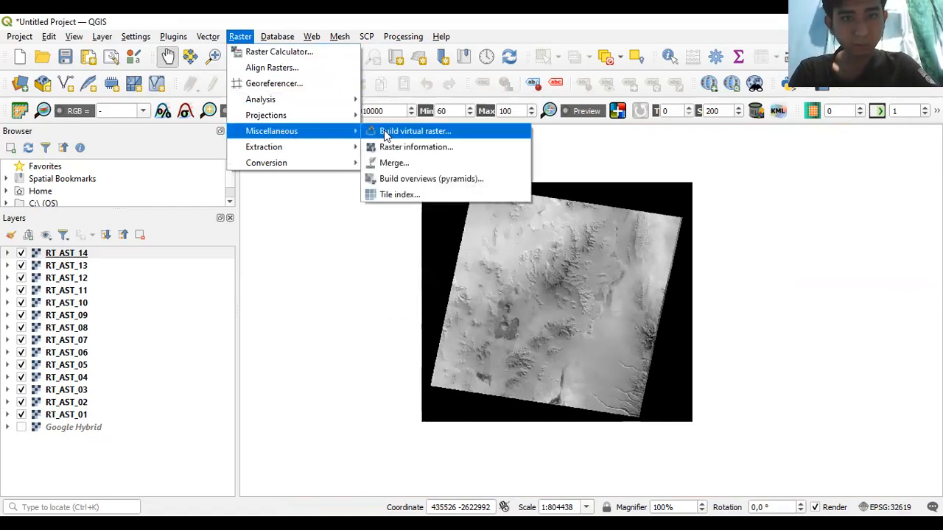
pyautogui.click(412, 131)
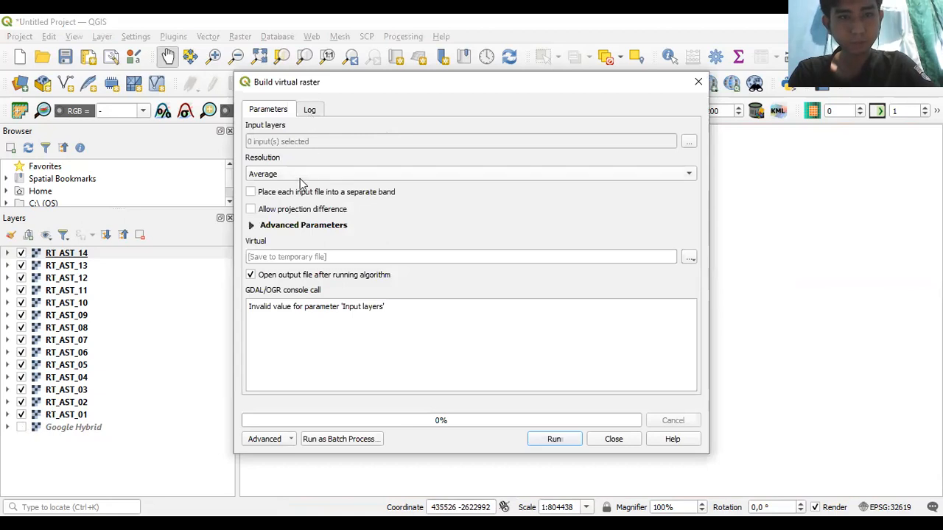
pyautogui.click(589, 176)
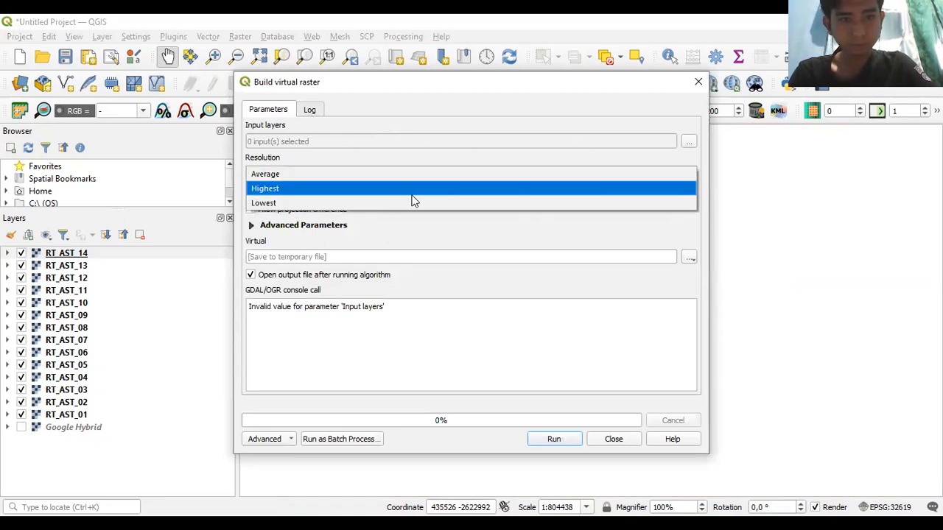
pyautogui.click(412, 196)
pyautogui.click(690, 141)
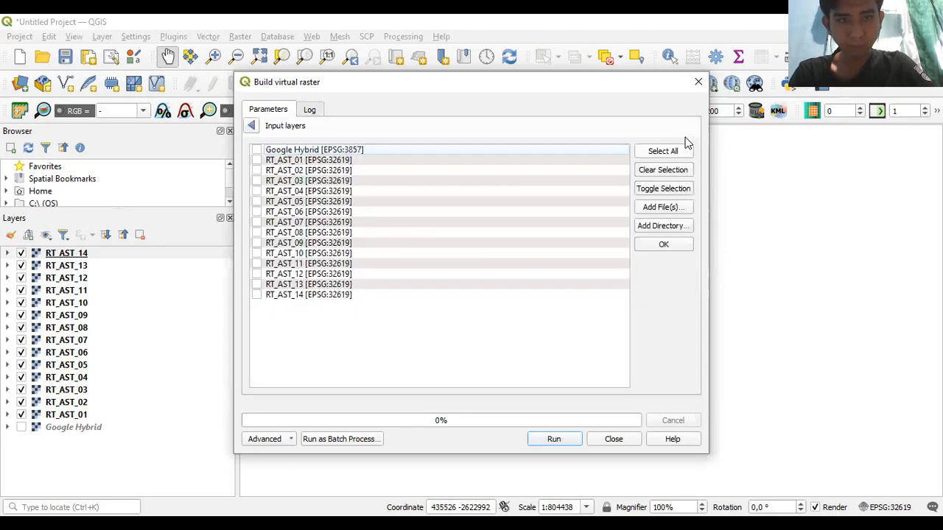
pyautogui.click(663, 152)
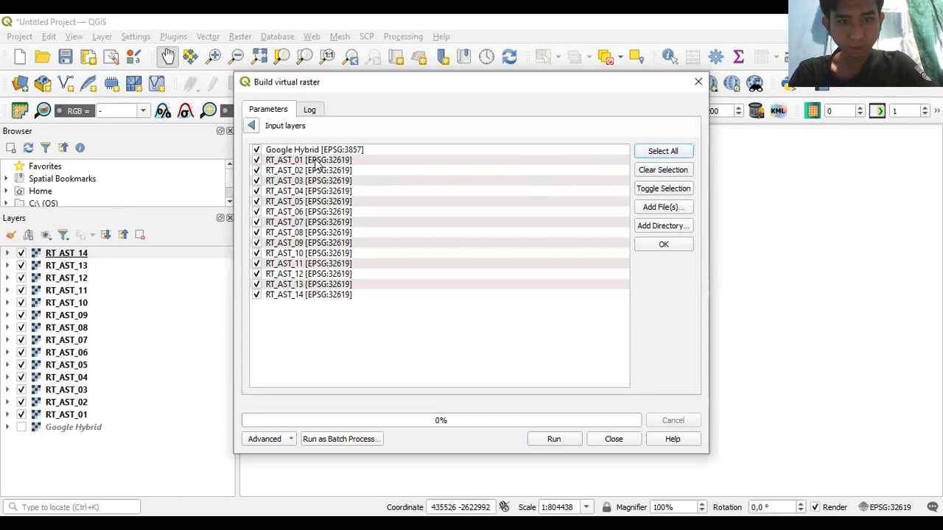
pyautogui.click(257, 150)
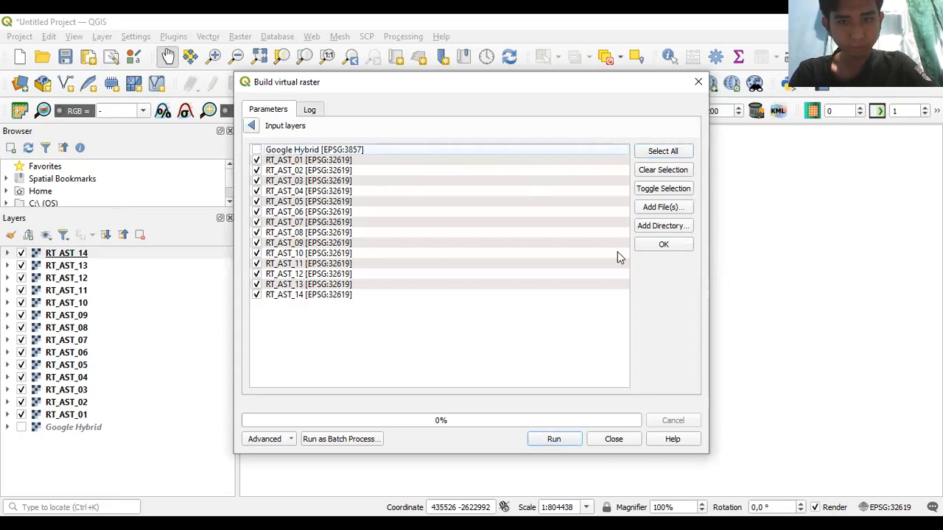
pyautogui.click(661, 245)
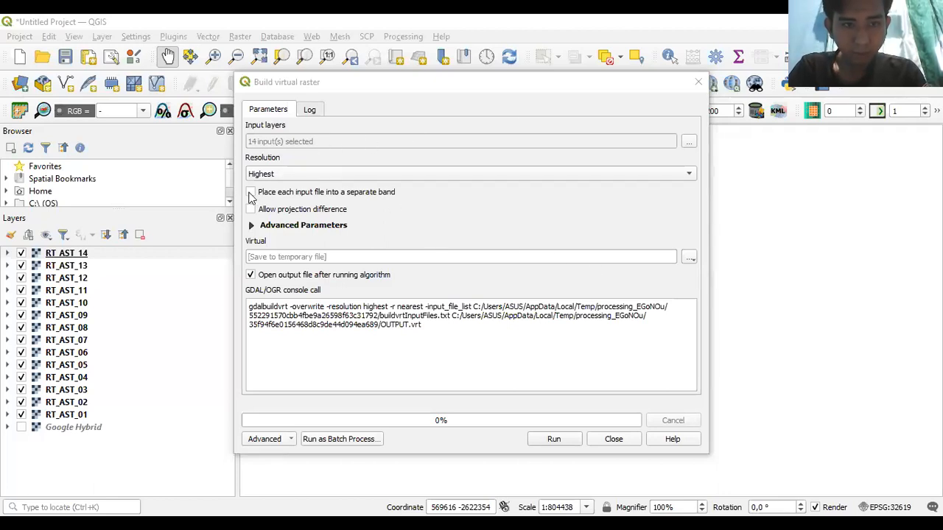
# - Put each input in a separate band, save as Komposite.vrt, run the build and close
pyautogui.click(249, 193)
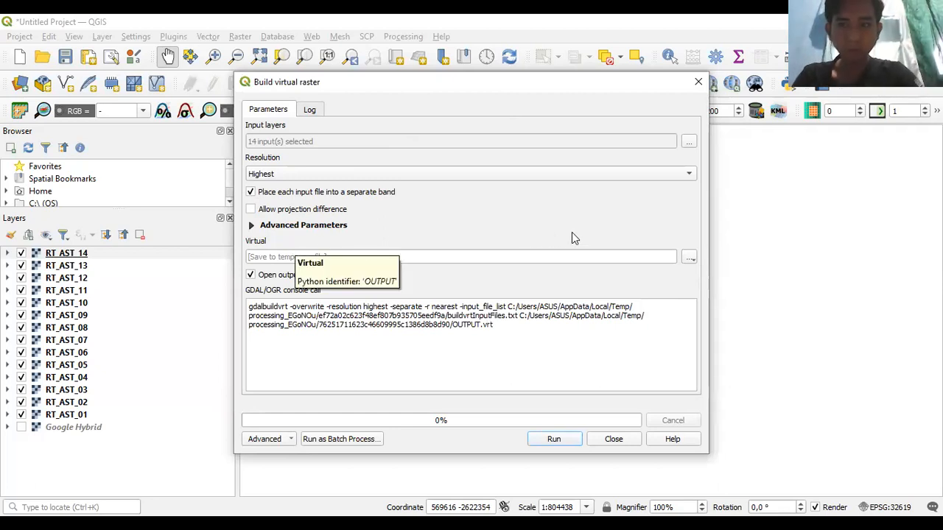
pyautogui.click(693, 258)
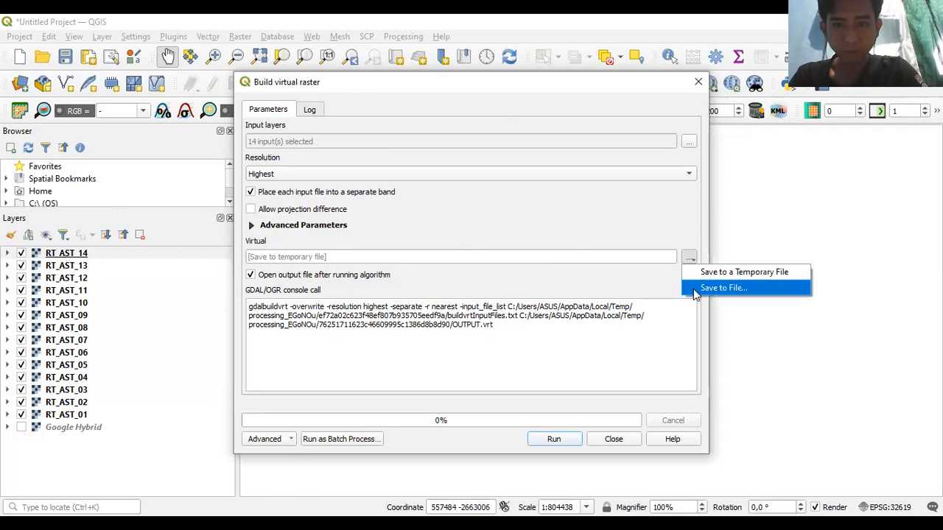
pyautogui.click(696, 290)
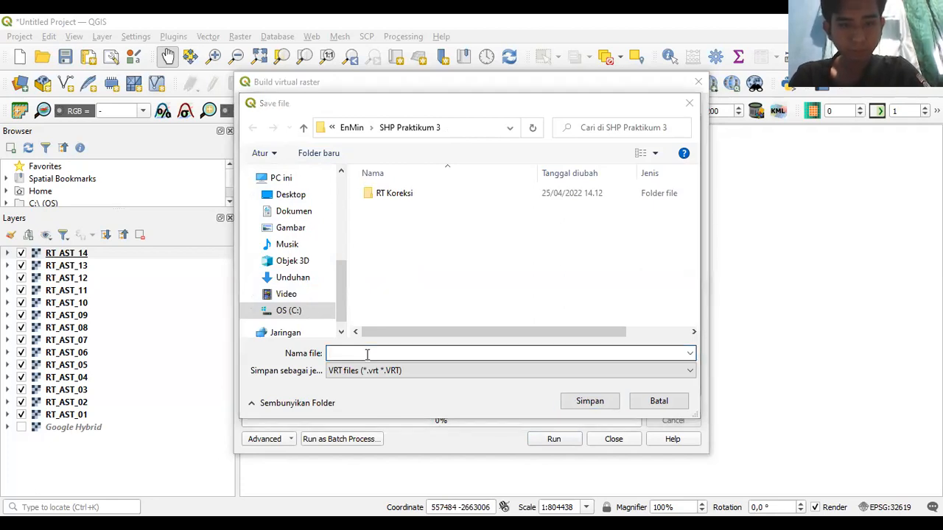
pyautogui.write('Kp')
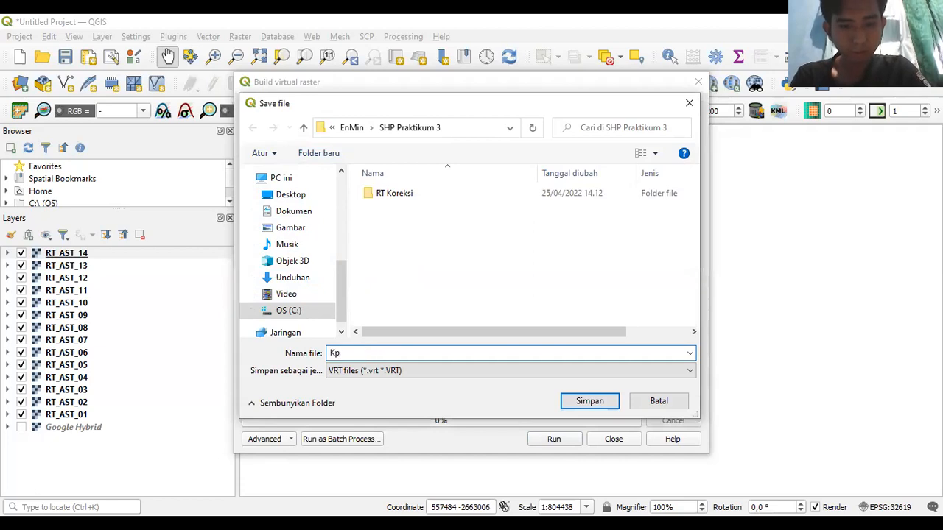
pyautogui.write('mposite')
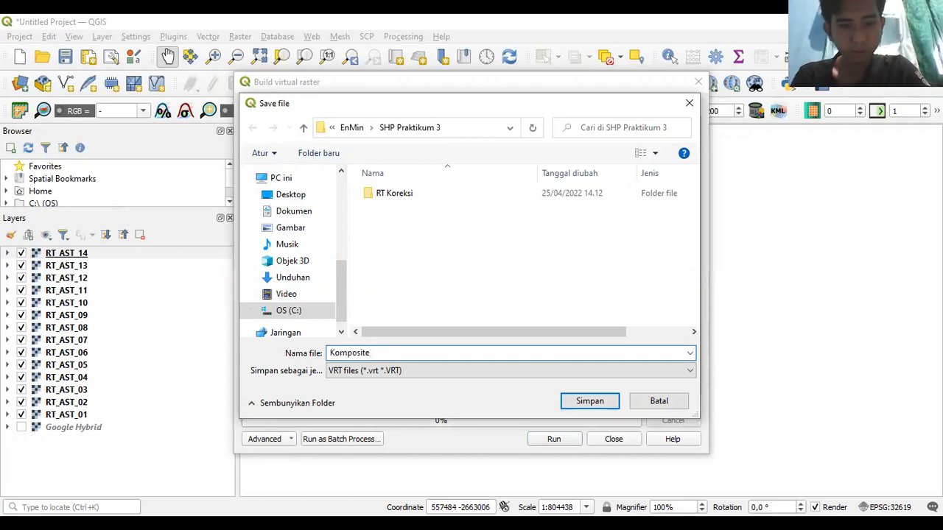
pyautogui.press('Return')
pyautogui.click(541, 439)
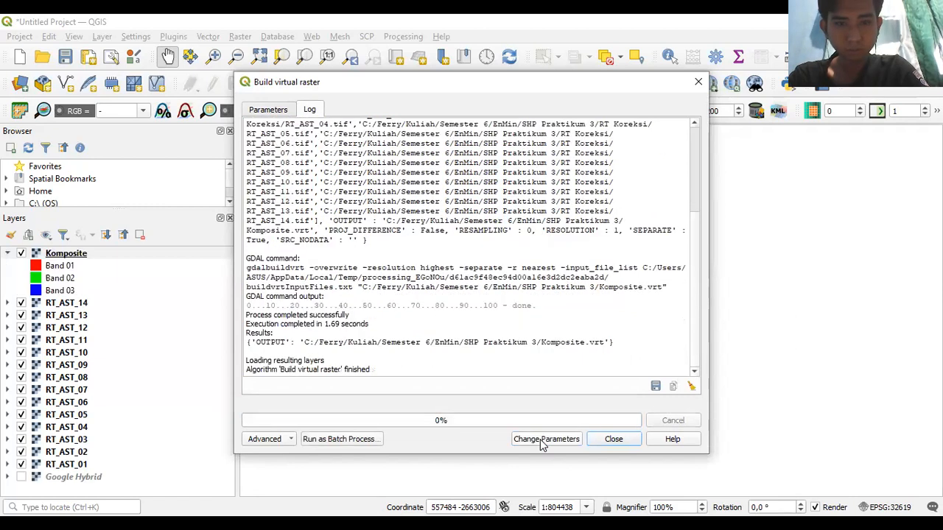
pyautogui.click(613, 440)
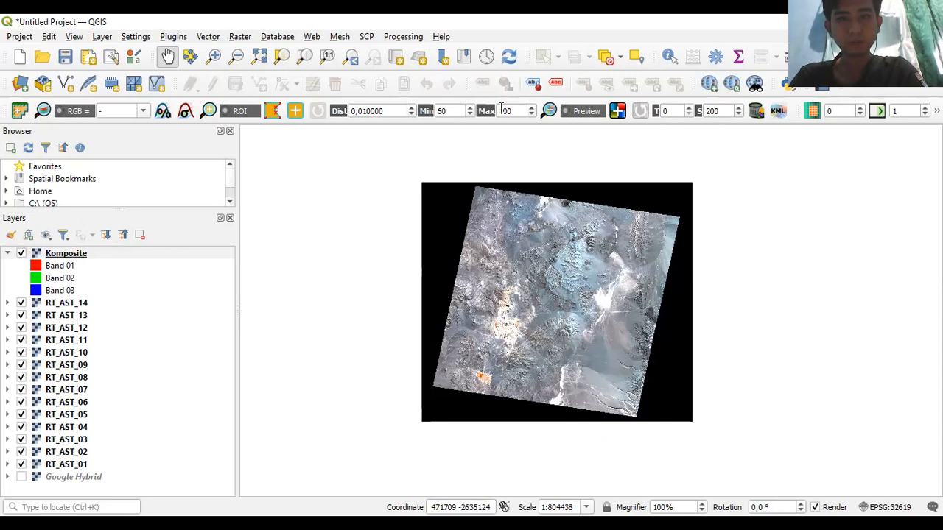
# - Pan the map around the Komposite colour composite
pyautogui.moveTo(456, 251)
pyautogui.mouseDown()
pyautogui.moveTo(591, 310)
pyautogui.moveTo(458, 238)
pyautogui.moveTo(442, 258)
pyautogui.mouseUp()
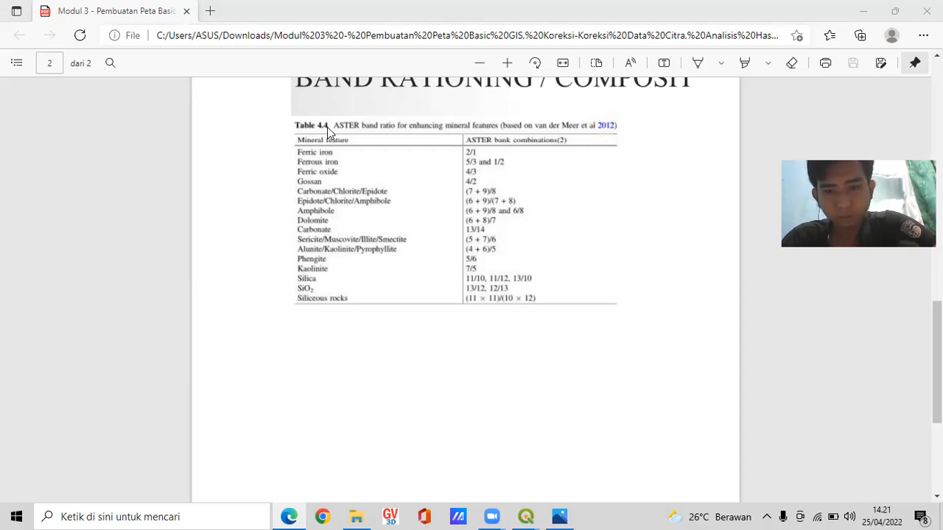
# - Return from the Table 4.4 band ratio PDF in Edge to QGIS
pyautogui.hotkey('alt', 'Tab')
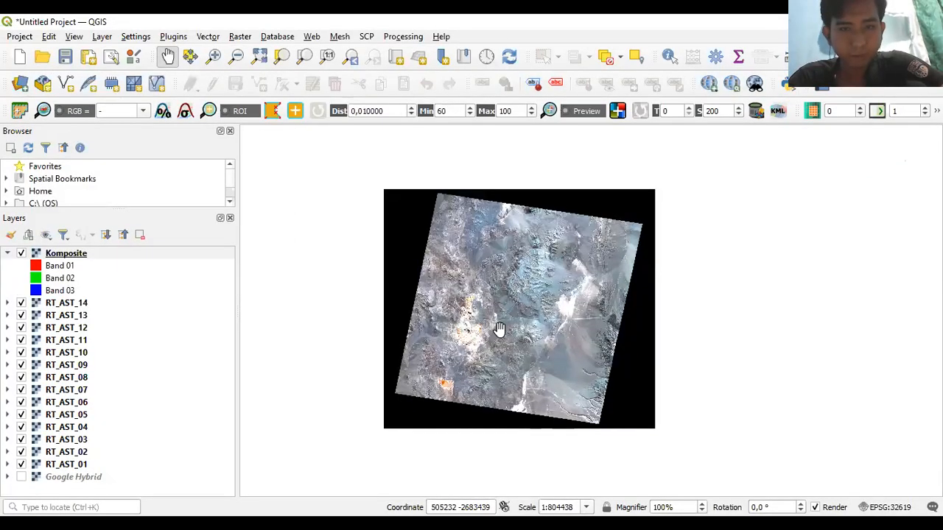
# - Enter the Raster Calculator expression RT_AST_02@1 / RT_AST_01@1 and pick the output file location
pyautogui.moveTo(499, 317); pyautogui.dragTo(485, 297)
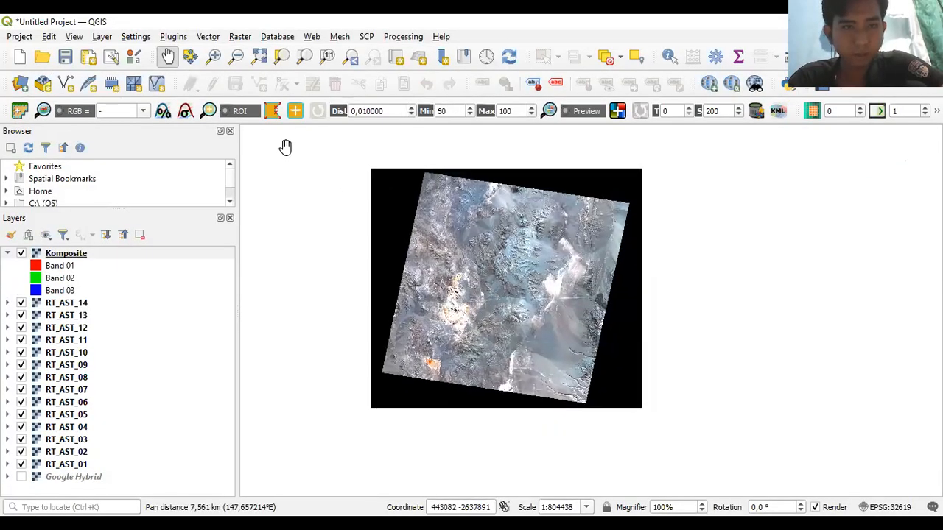
pyautogui.click(241, 36)
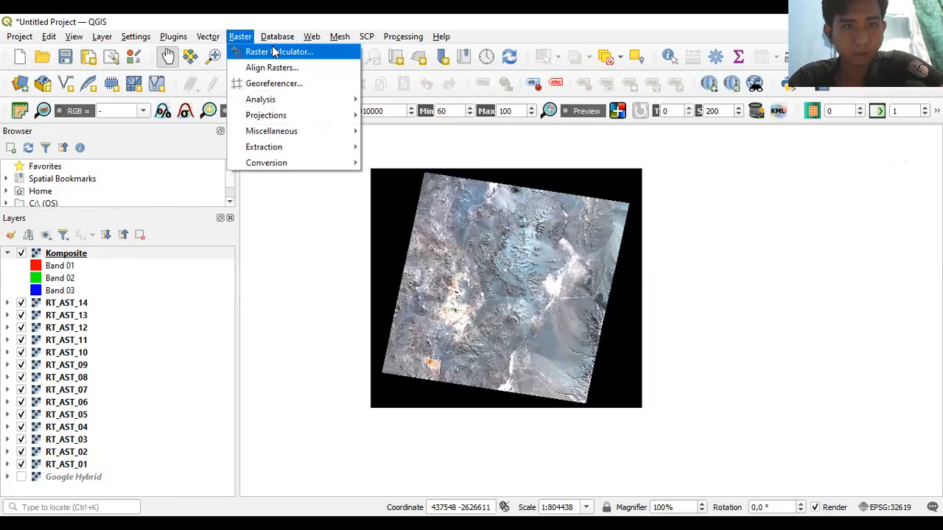
pyautogui.press('Escape')
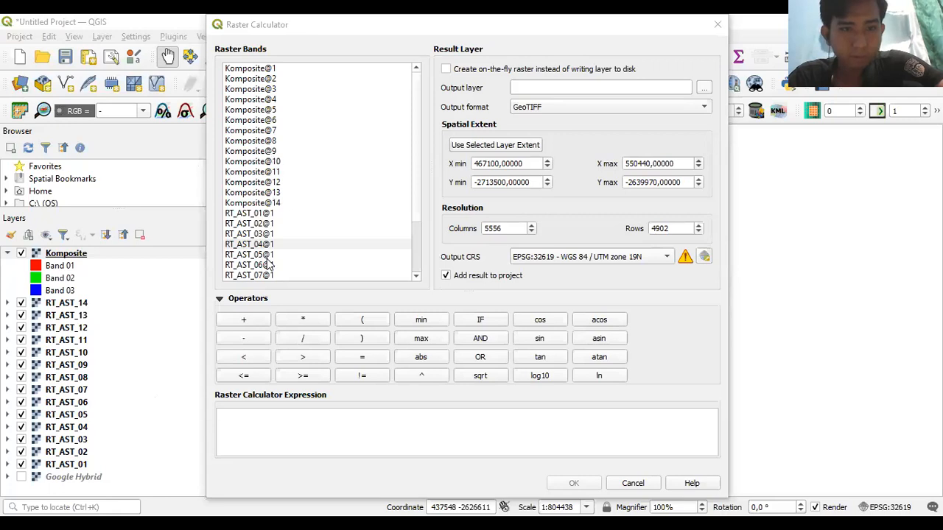
pyautogui.moveTo(417, 193); pyautogui.dragTo(404, 253)
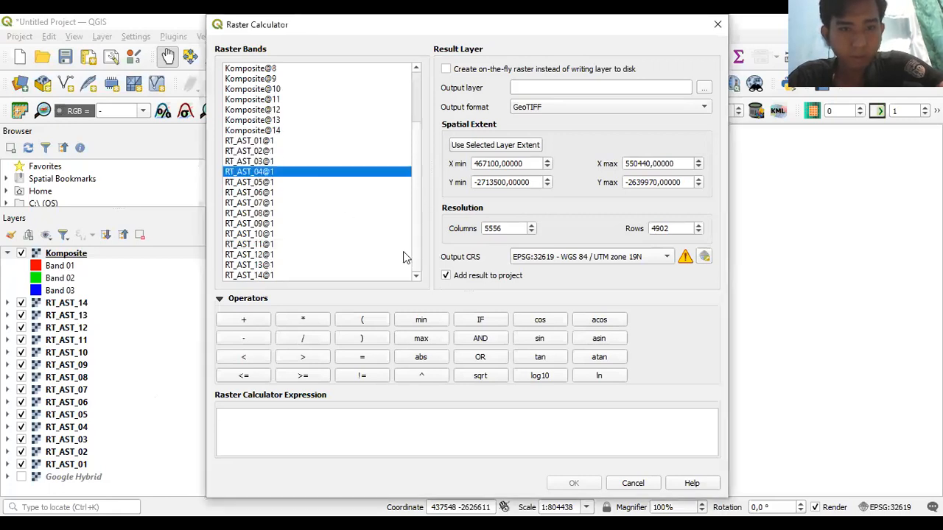
pyautogui.doubleClick(270, 152)
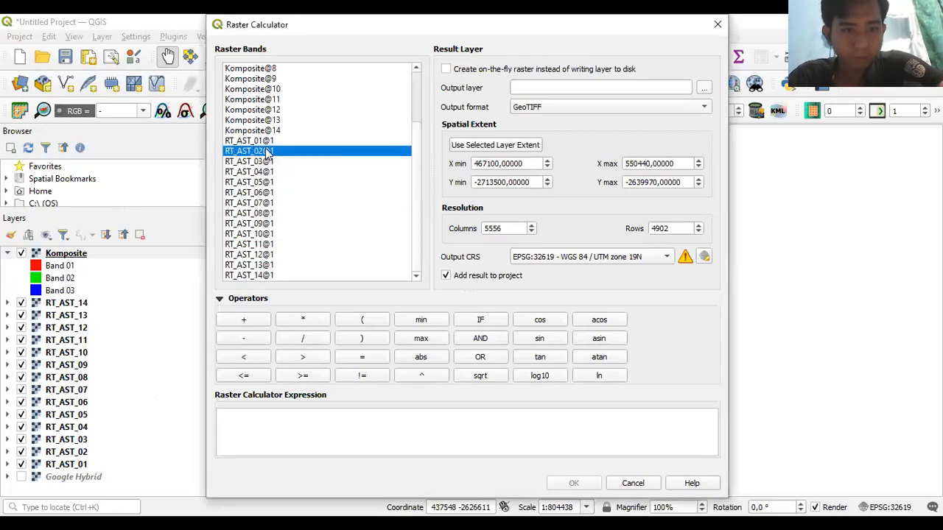
pyautogui.click(295, 342)
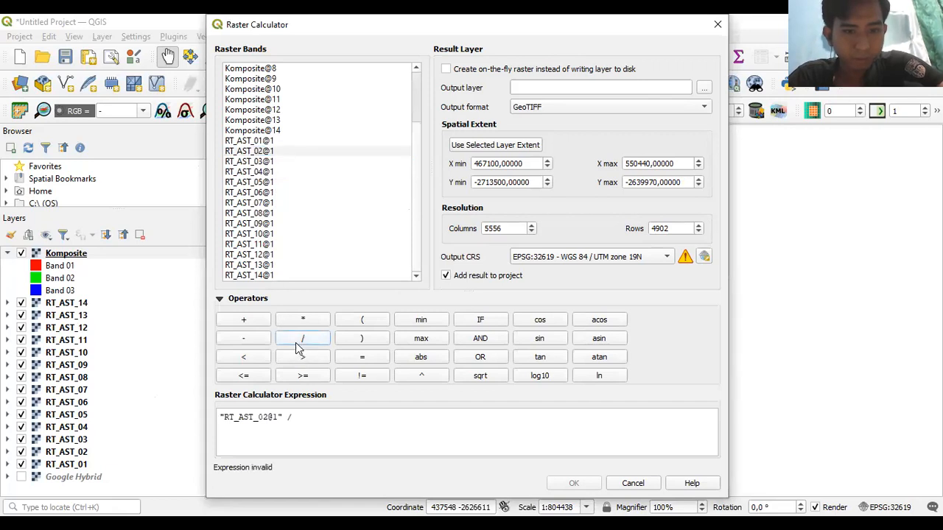
pyautogui.doubleClick(267, 141)
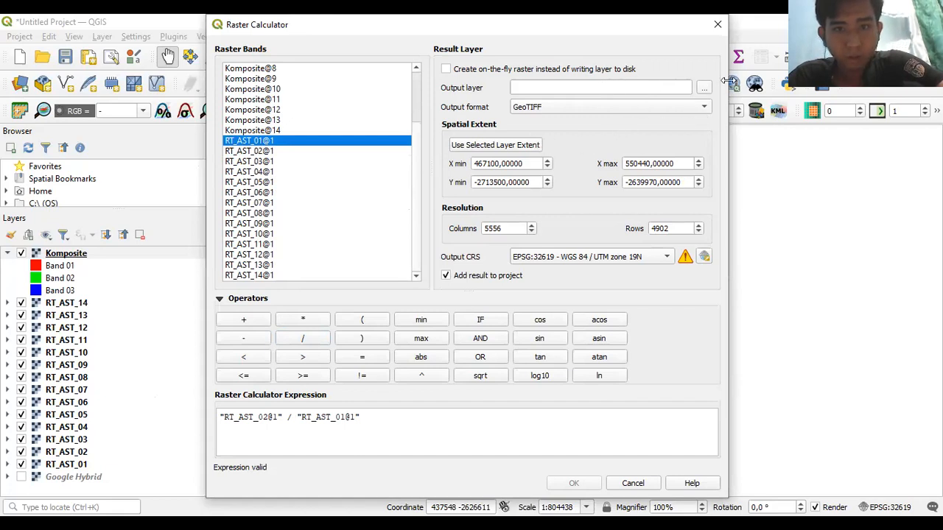
pyautogui.click(706, 88)
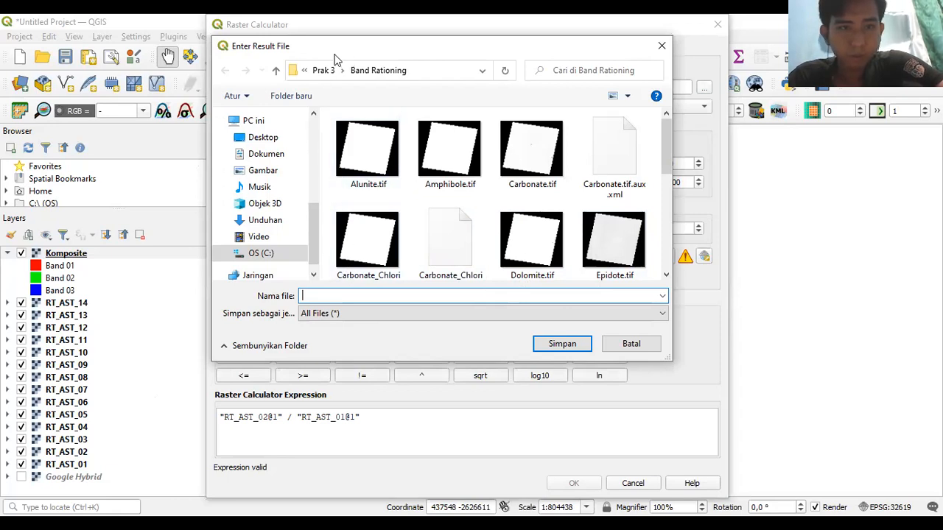
# - Set the output file to Ferric Iron in the RT Koreksi folder
pyautogui.click(277, 70)
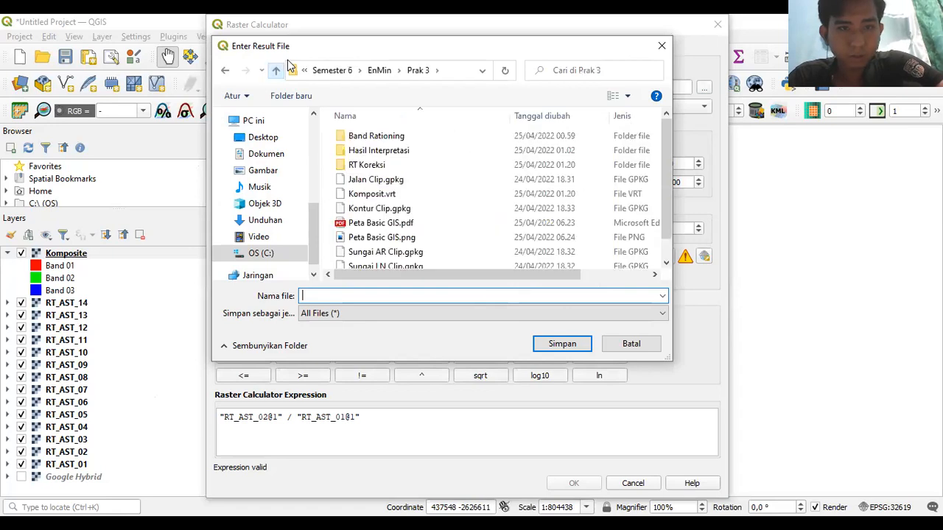
pyautogui.click(366, 166)
pyautogui.doubleClick(366, 166)
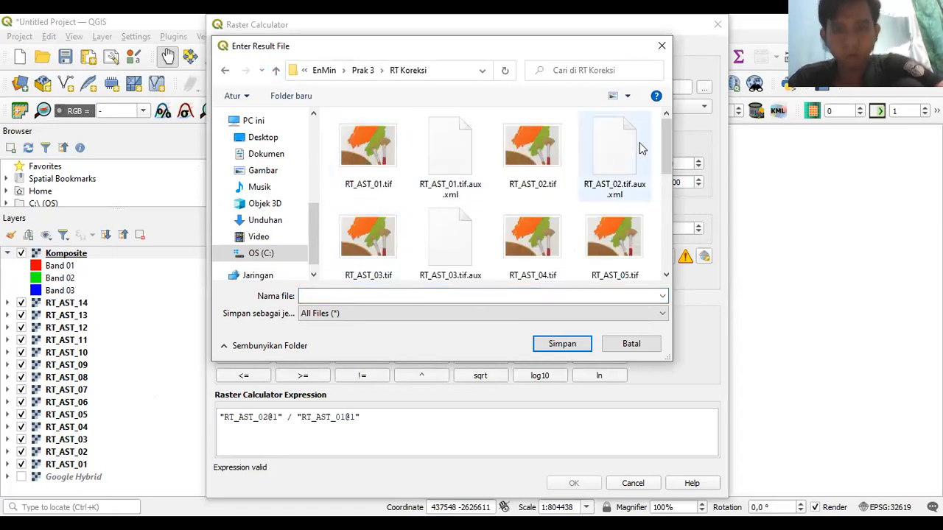
pyautogui.moveTo(670, 153); pyautogui.dragTo(652, 250)
pyautogui.click(460, 294)
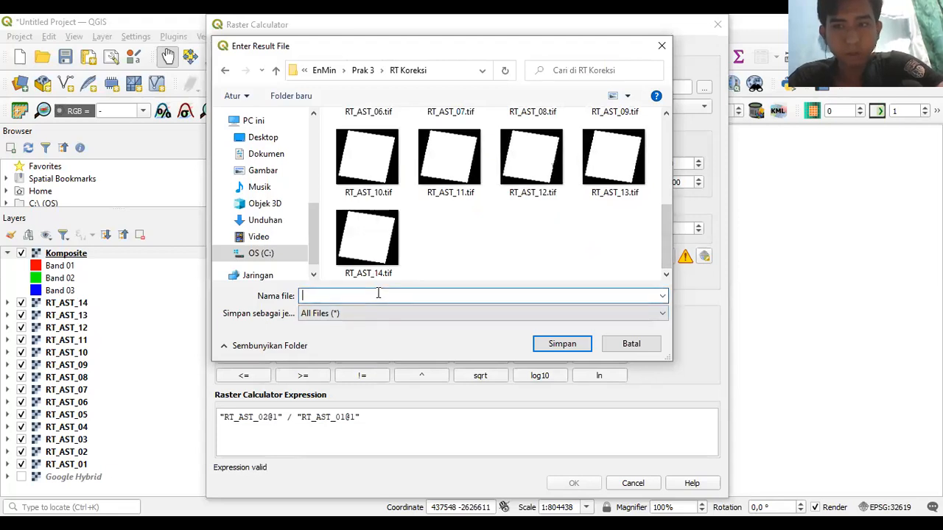
pyautogui.write('Ferric ')
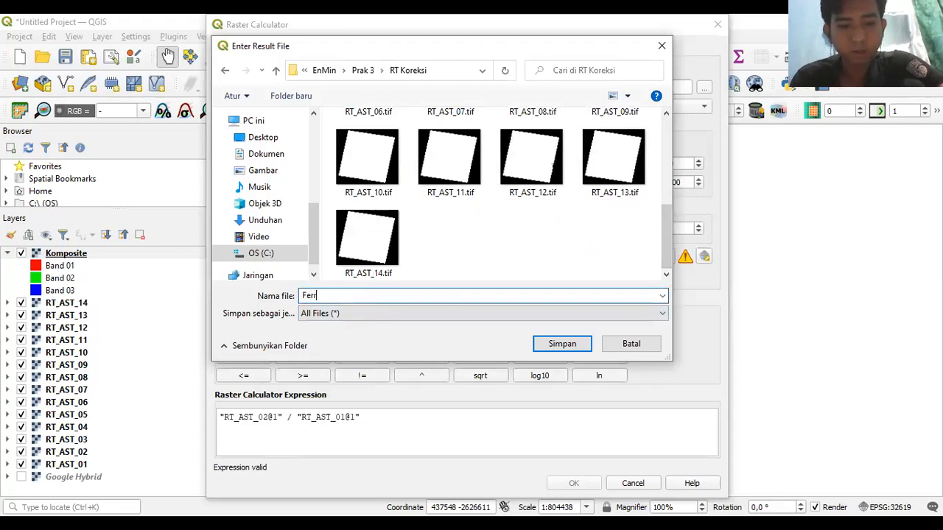
pyautogui.write('Iron')
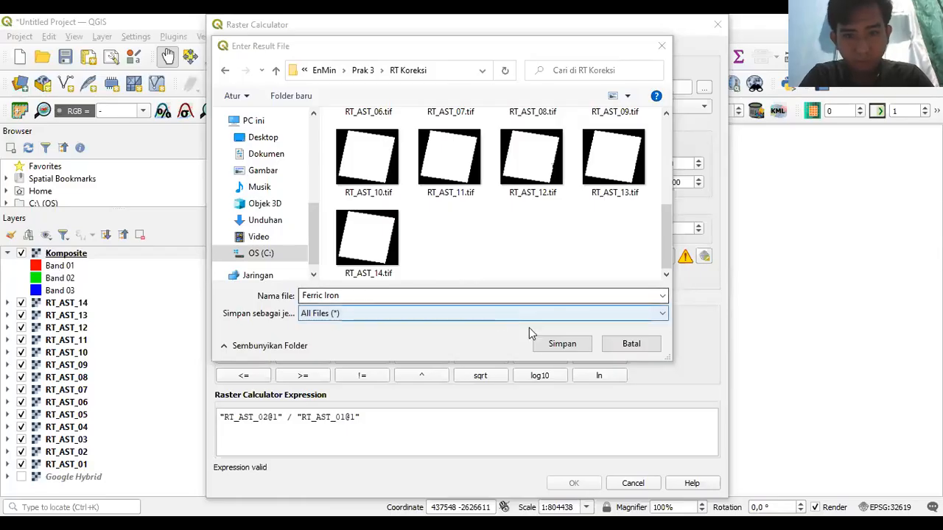
pyautogui.click(548, 352)
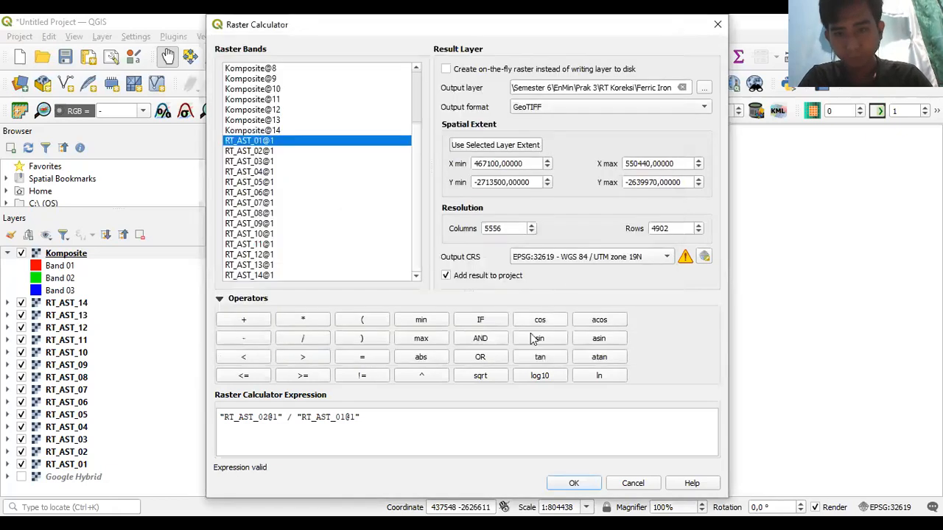
# - Keep output CRS EPSG:32619, match the selected layer's extent, and run the calculation
pyautogui.click(647, 256)
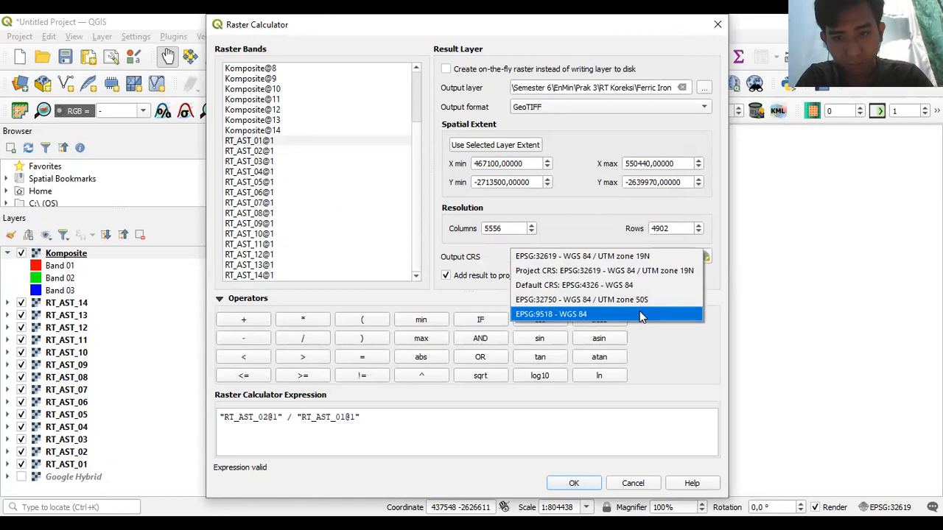
pyautogui.click(648, 304)
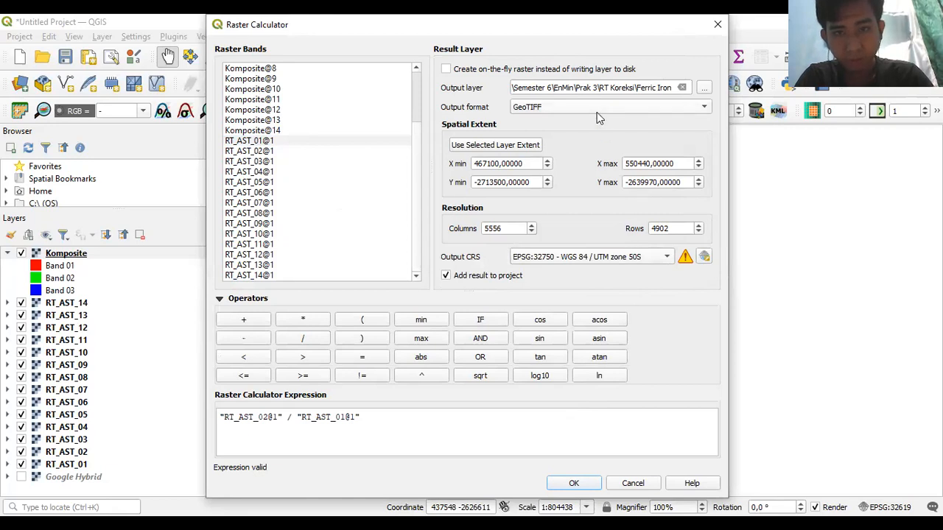
pyautogui.click(506, 146)
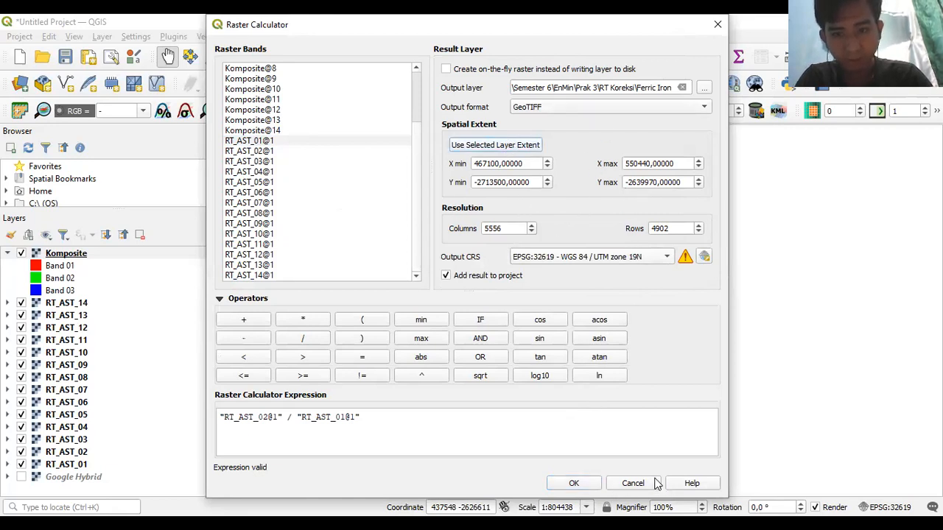
pyautogui.click(587, 487)
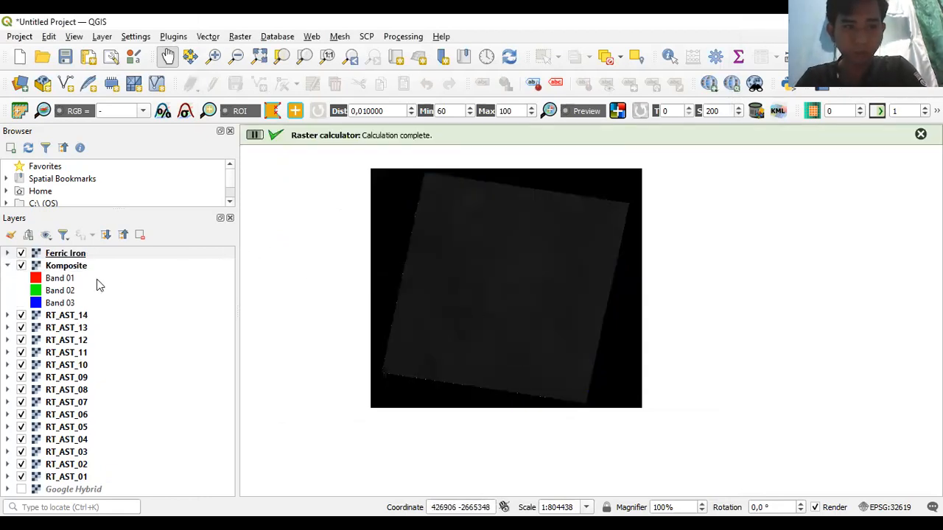
# - Collapse the Komposite band list and switch between QGIS and the file browser window
pyautogui.click(7, 266)
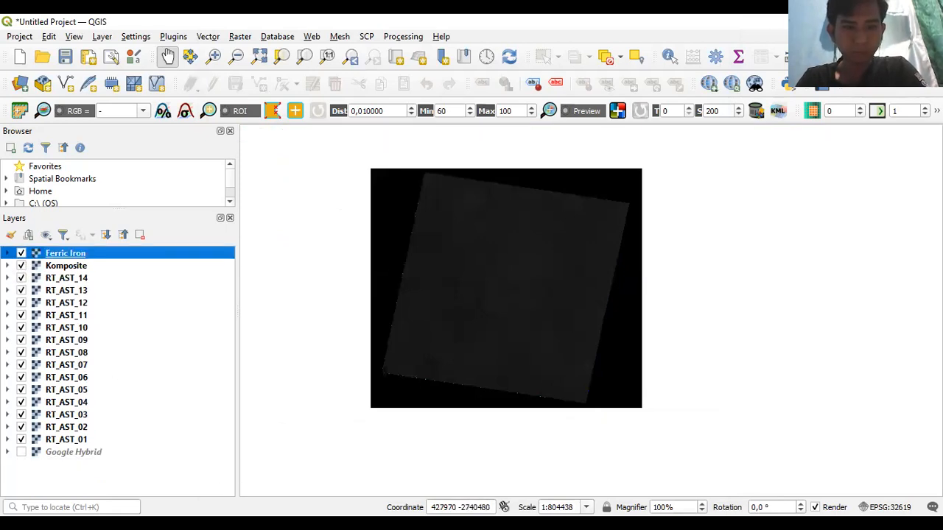
pyautogui.hotkey('alt', 'Tab')
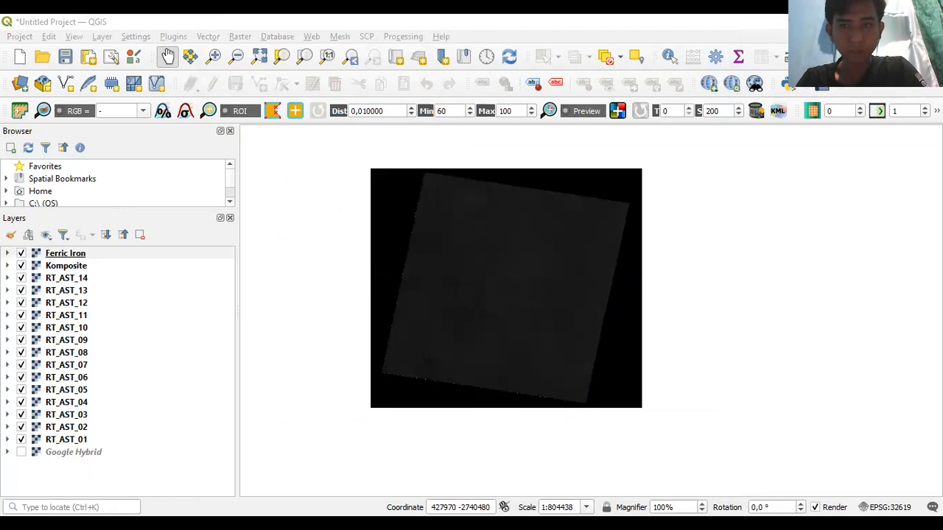
pyautogui.click(327, 189)
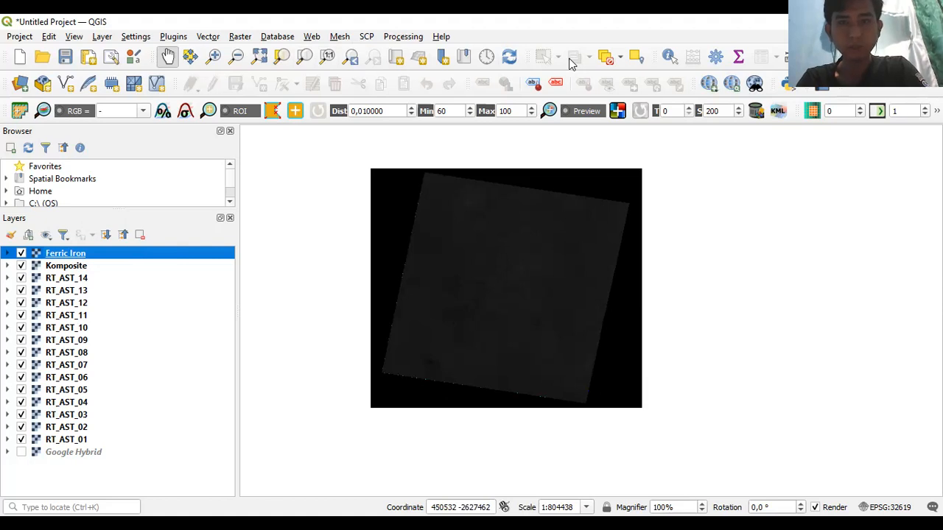
pyautogui.hotkey('alt', 'Tab')
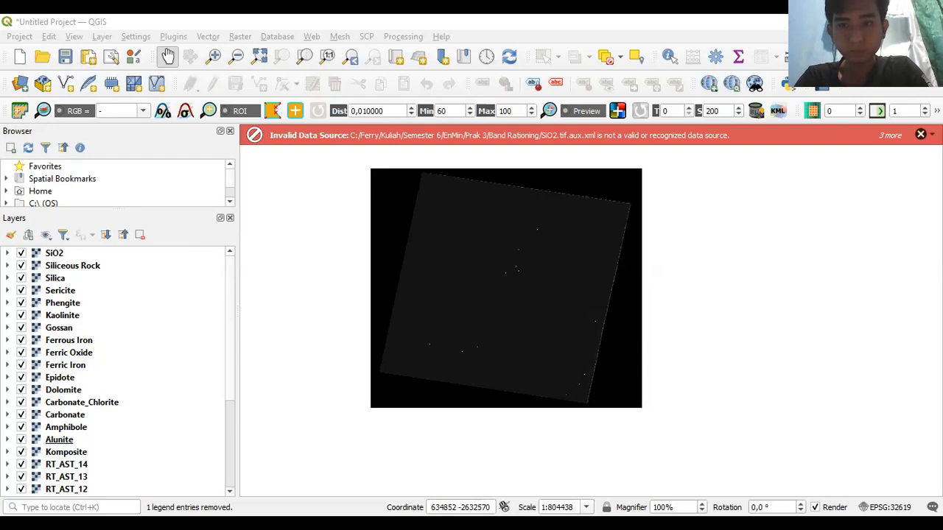
# - Dismiss the three Invalid Data Source warnings, including the SiO2 one
pyautogui.click(920, 136)
pyautogui.click(920, 136)
pyautogui.click(921, 135)
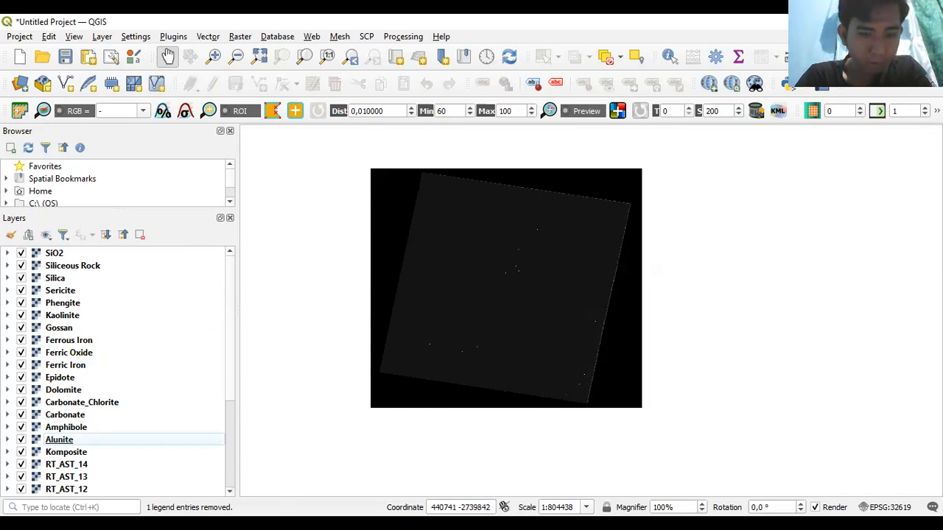
pyautogui.hotkey('alt', 'Tab')
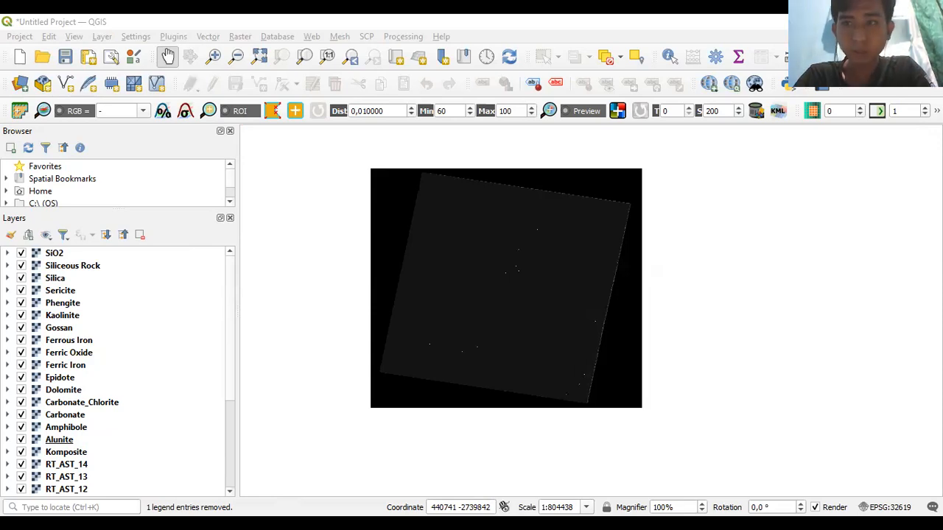
pyautogui.hotkey('alt', 'Tab')
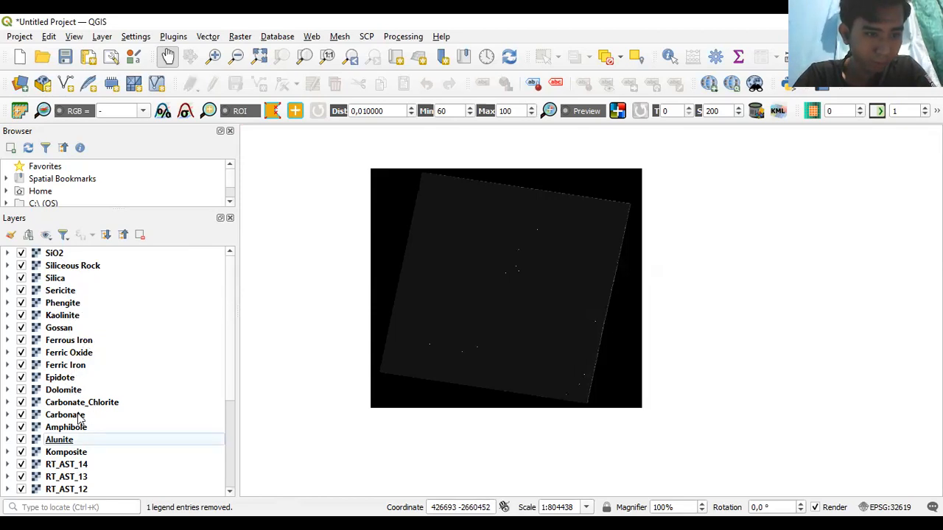
# - Check the Alunite layer properties while briefly hiding the Siliceous Rock layer
pyautogui.click(21, 266)
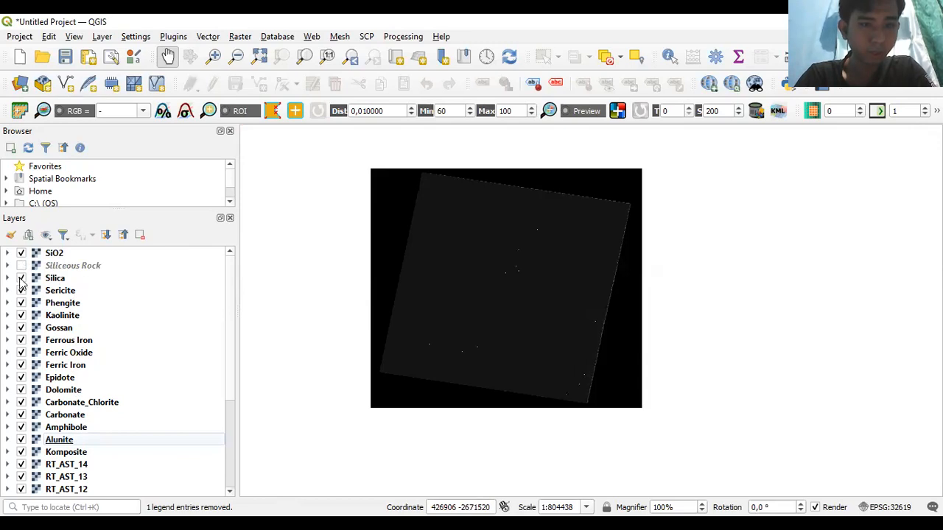
pyautogui.doubleClick(20, 279)
pyautogui.click(744, 28)
pyautogui.click(21, 266)
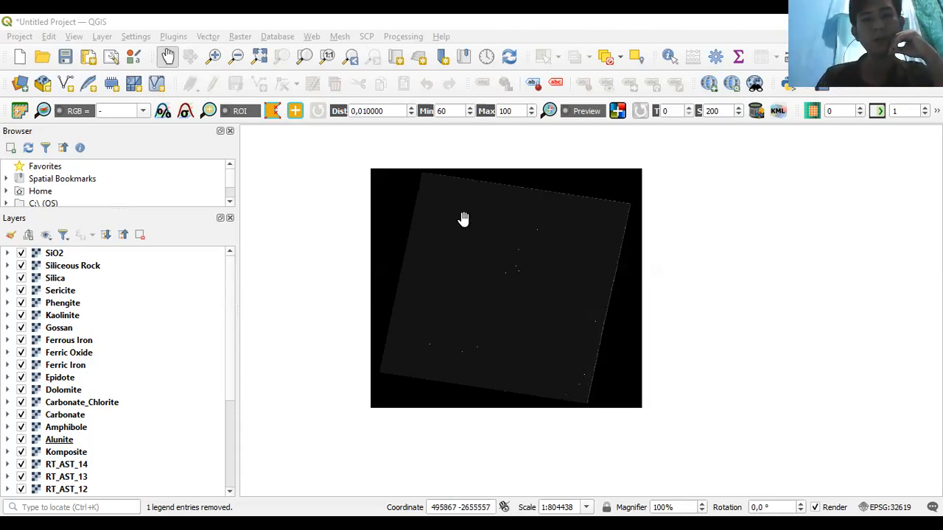
# - Shift the map view slightly and bring up the Raster > Extraction tools
pyautogui.moveTo(463, 219); pyautogui.dragTo(490, 226)
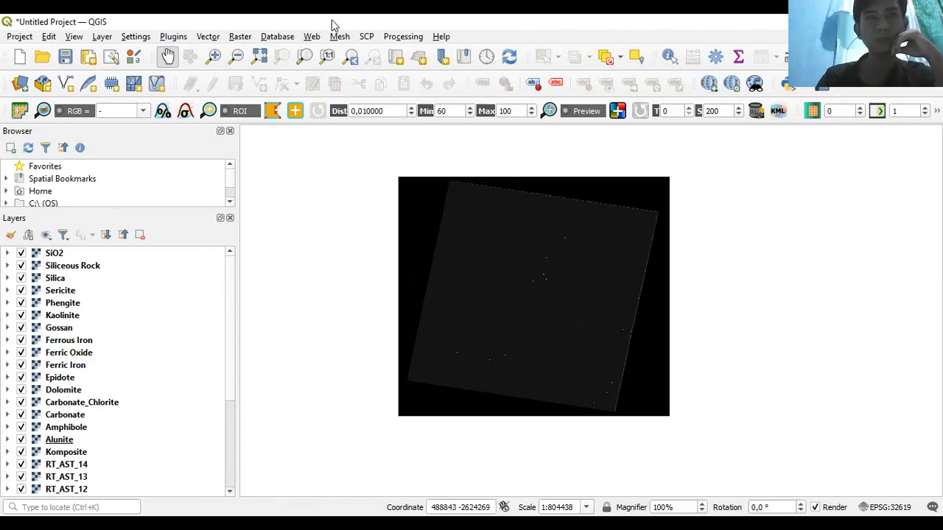
pyautogui.click(238, 38)
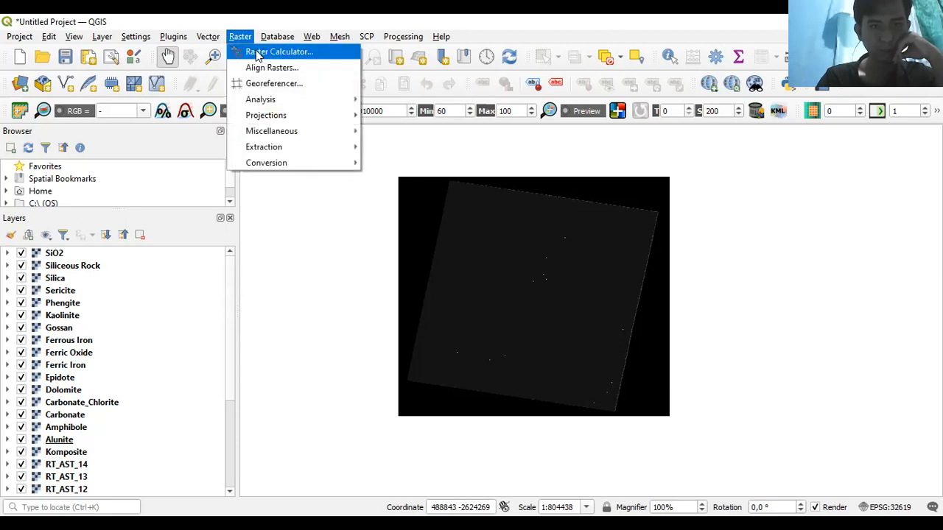
pyautogui.moveTo(270, 136)
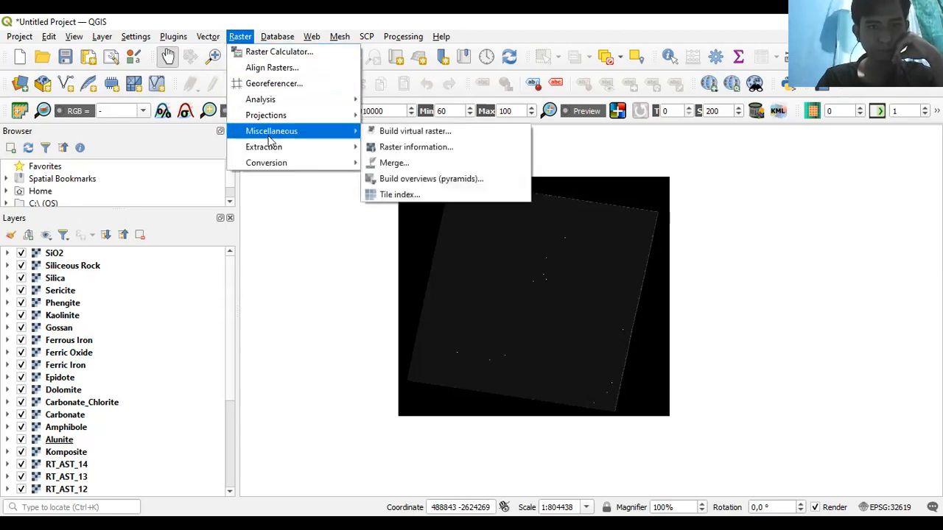
# - In Build virtual raster, choose Carbonate_Chlorite, Ferric Oxide and SiO2 as input layers
pyautogui.click(377, 133)
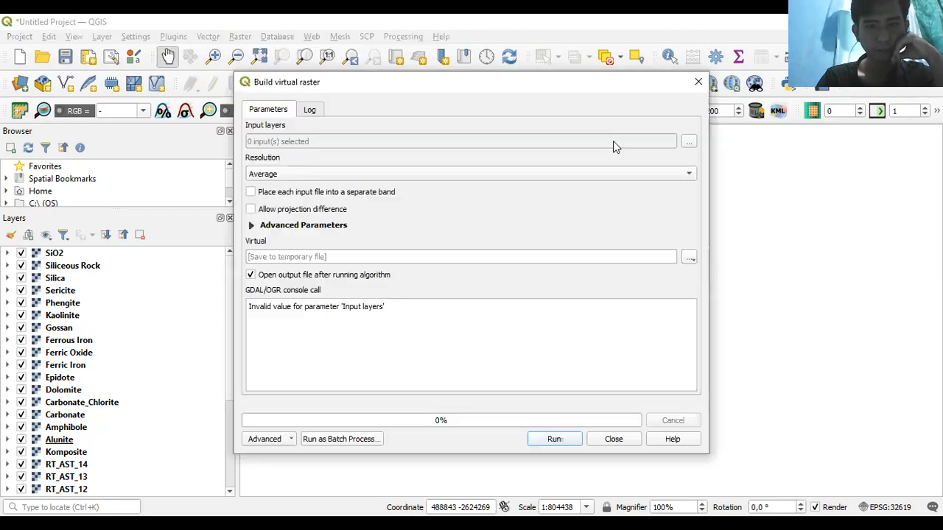
pyautogui.click(686, 143)
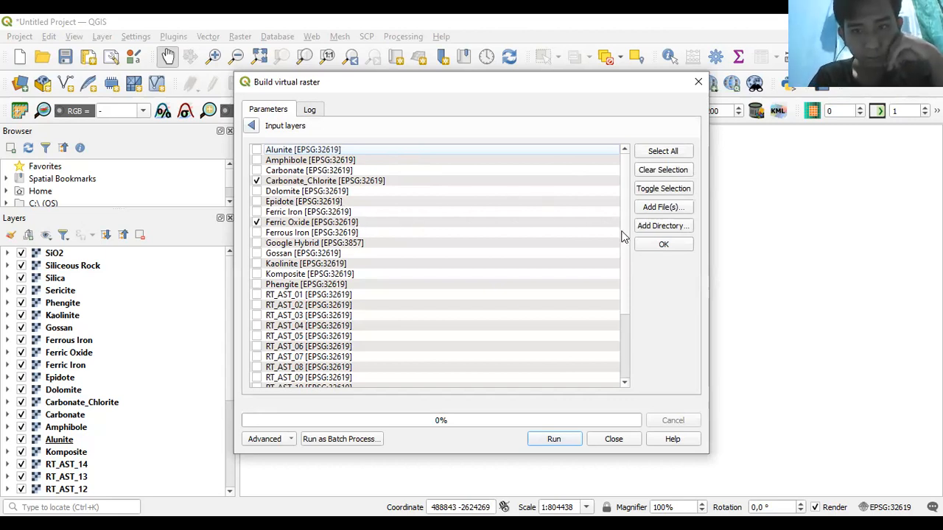
pyautogui.moveTo(623, 237); pyautogui.dragTo(623, 341)
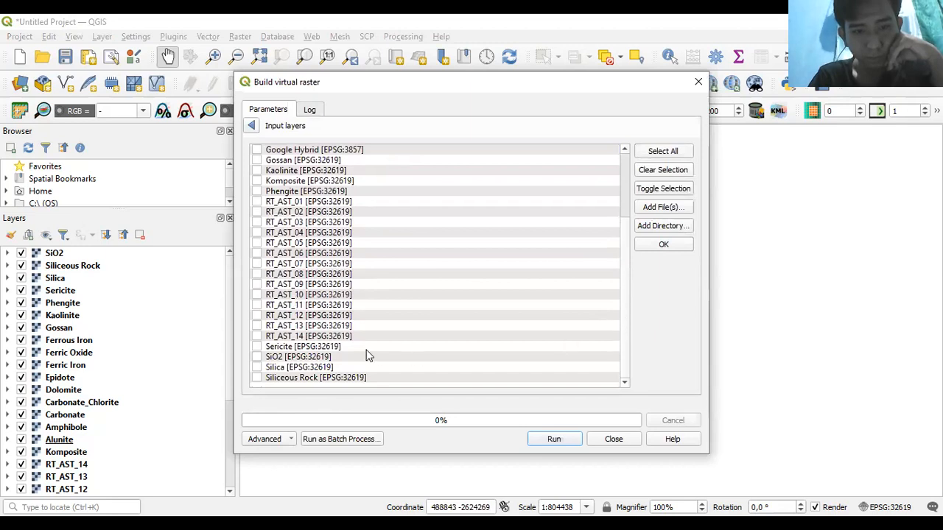
pyautogui.click(311, 358)
pyautogui.click(257, 357)
pyautogui.click(658, 247)
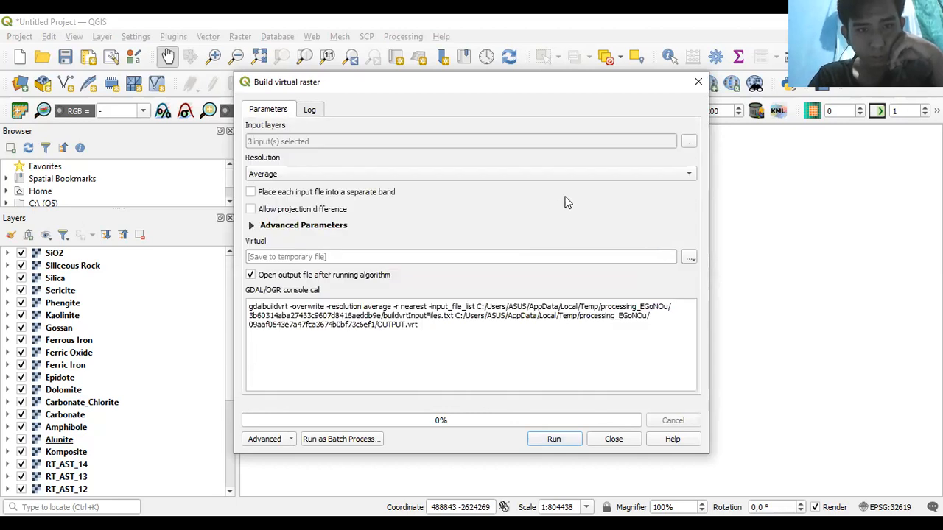
# - Build the virtual raster at highest resolution, one band per input, saved as Hasil.vrt
pyautogui.click(660, 175)
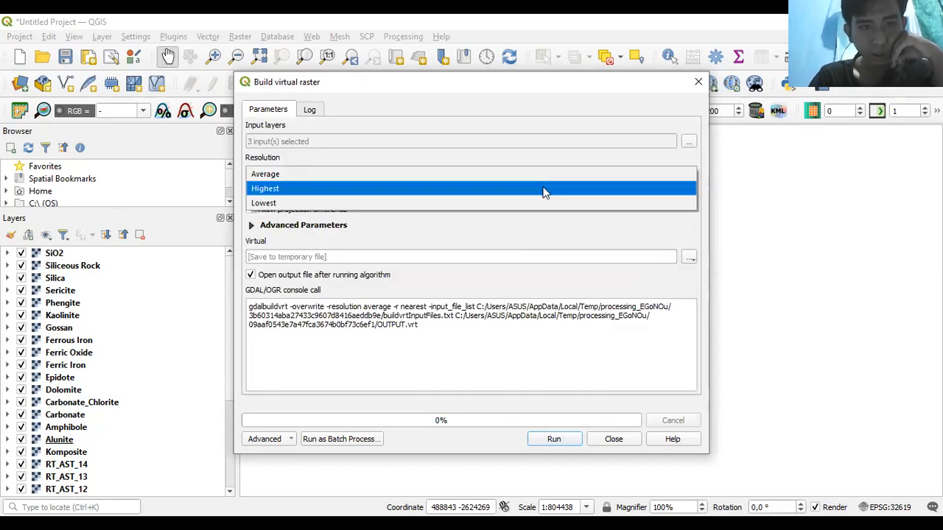
pyautogui.click(544, 189)
pyautogui.click(251, 191)
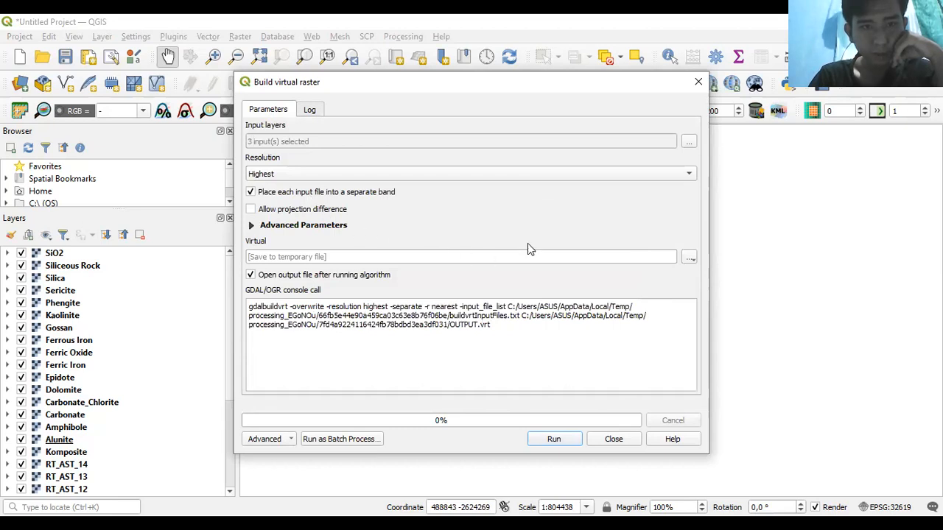
pyautogui.click(689, 259)
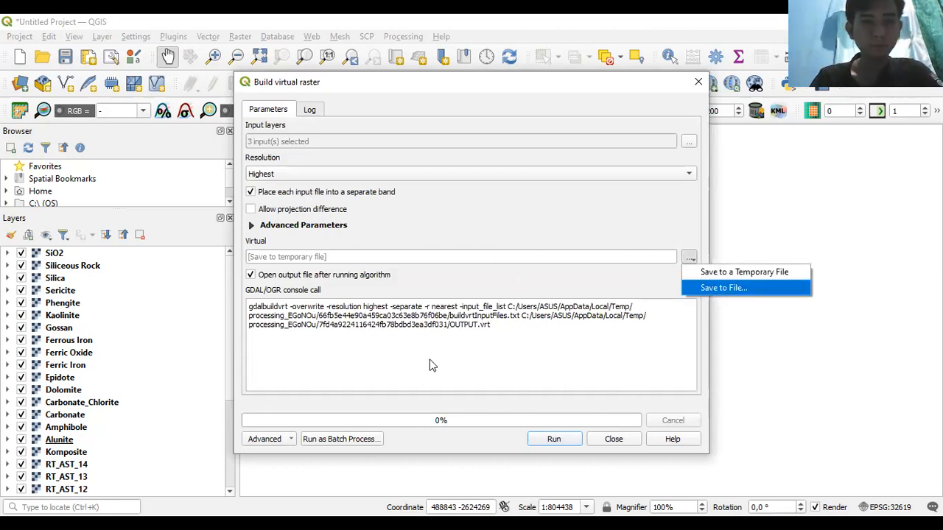
pyautogui.press('Return')
pyautogui.write('Hasil')
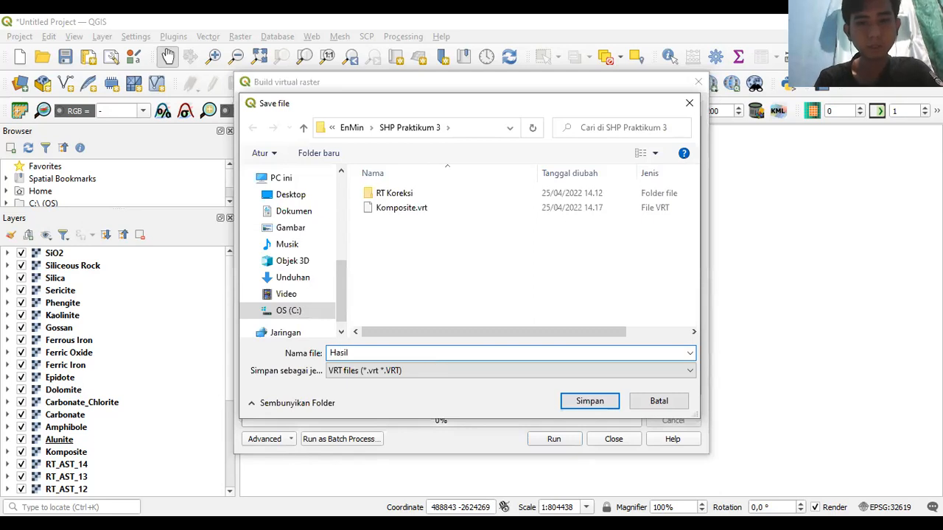
pyautogui.press('Return')
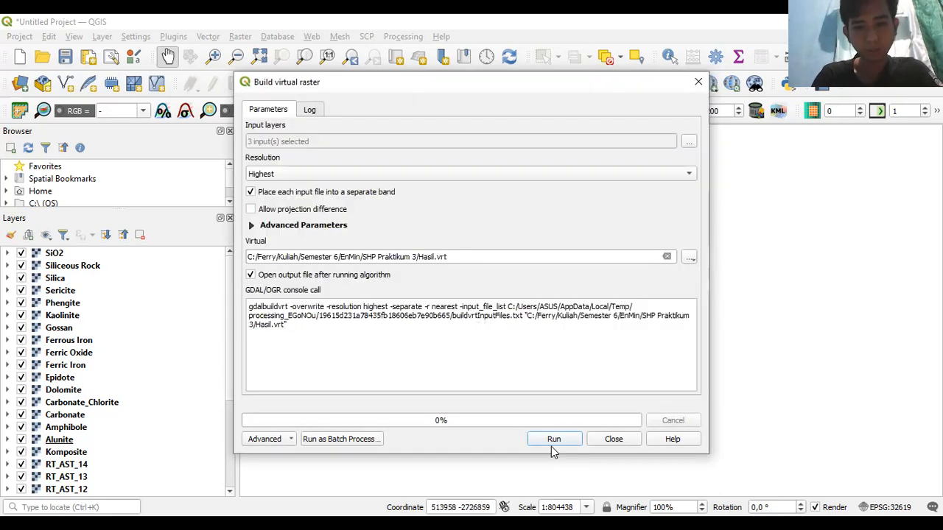
pyautogui.click(553, 439)
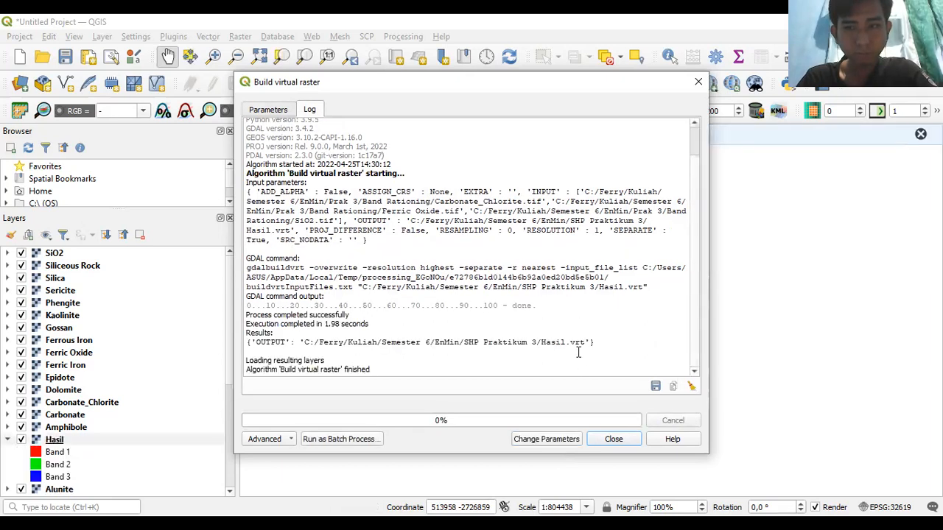
# - Move the Hasil layer to the top of the layer list and pan over the RGB composite
pyautogui.click(614, 439)
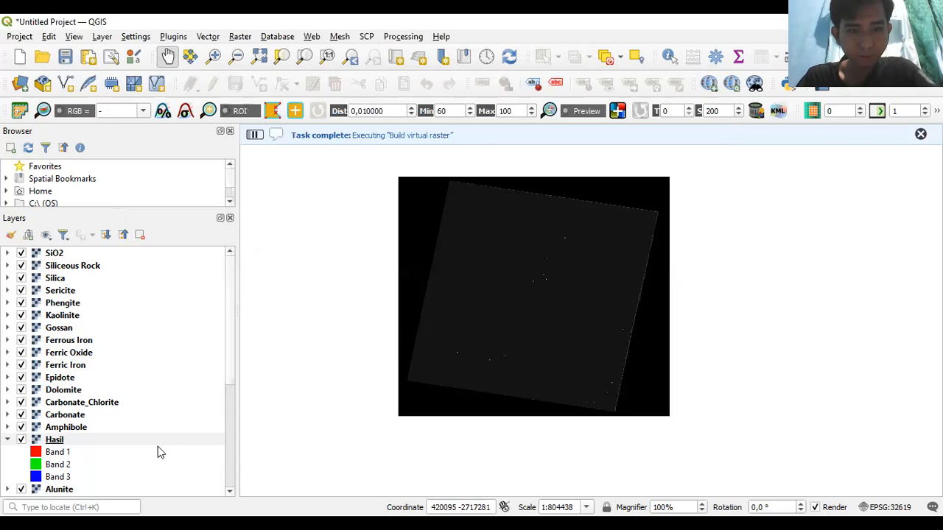
pyautogui.moveTo(53, 442); pyautogui.dragTo(49, 255)
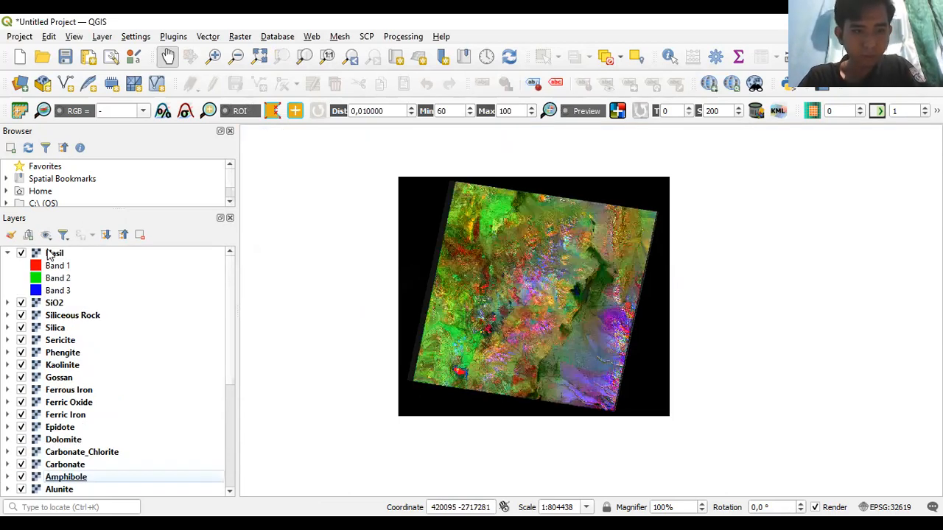
pyautogui.moveTo(545, 317)
pyautogui.mouseDown()
pyautogui.moveTo(516, 288)
pyautogui.moveTo(534, 302)
pyautogui.mouseUp()
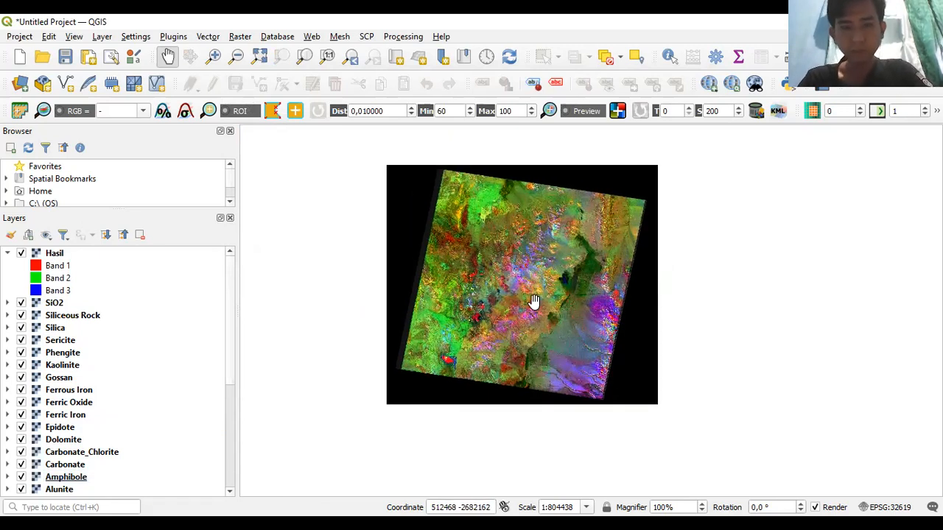
pyautogui.moveTo(534, 302); pyautogui.dragTo(551, 305)
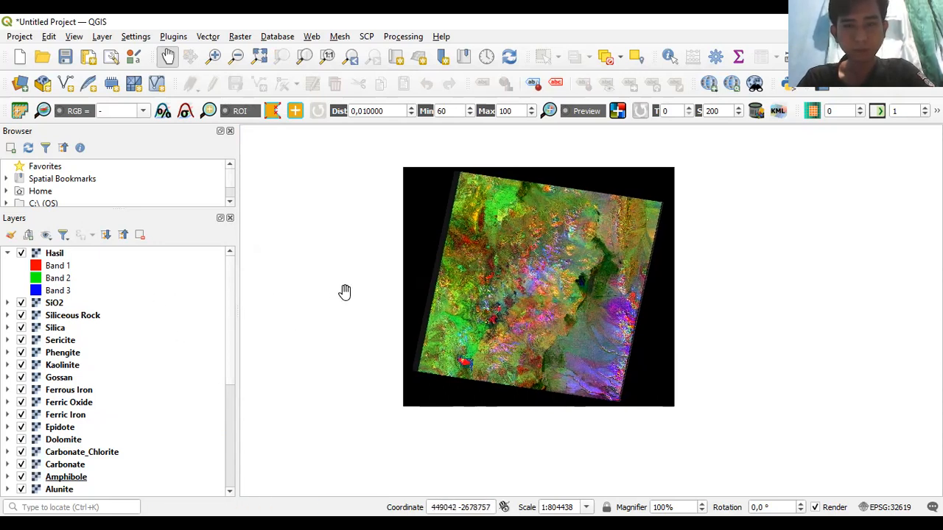
pyautogui.moveTo(537, 308); pyautogui.dragTo(529, 320)
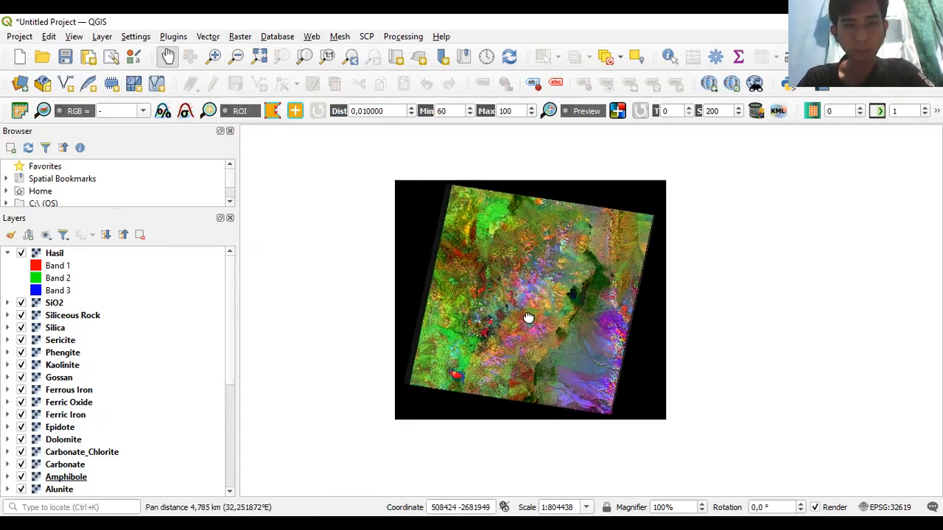
# - Review the Hasil layer properties showing Bands 1–3 as red, green and blue
pyautogui.click(47, 256)
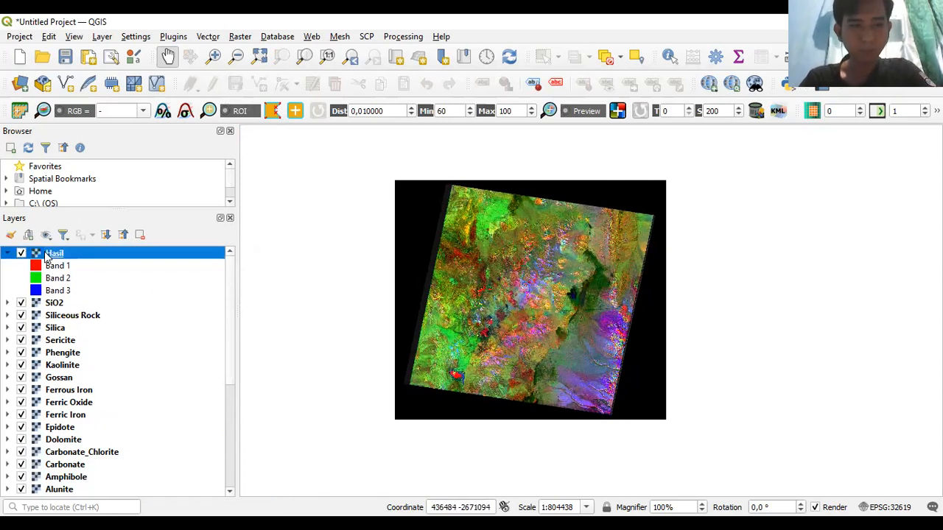
pyautogui.rightClick(46, 256)
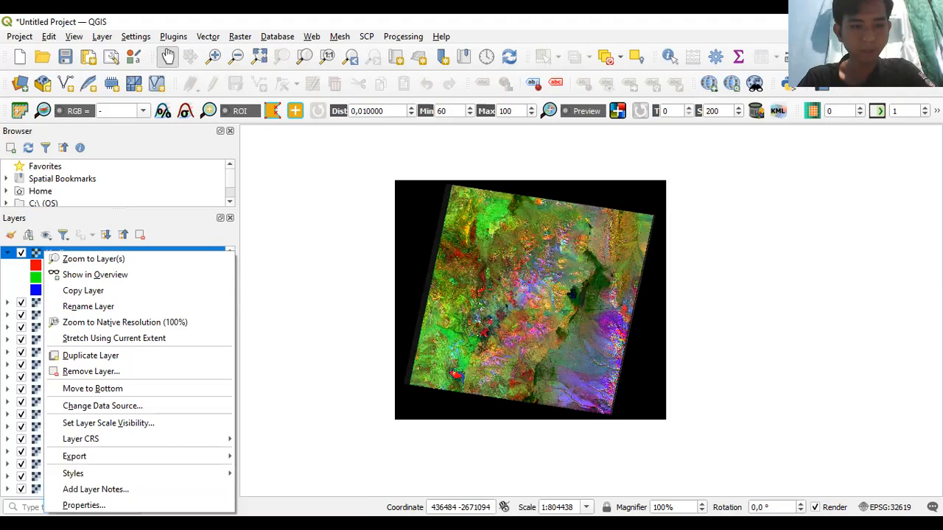
pyautogui.click(131, 506)
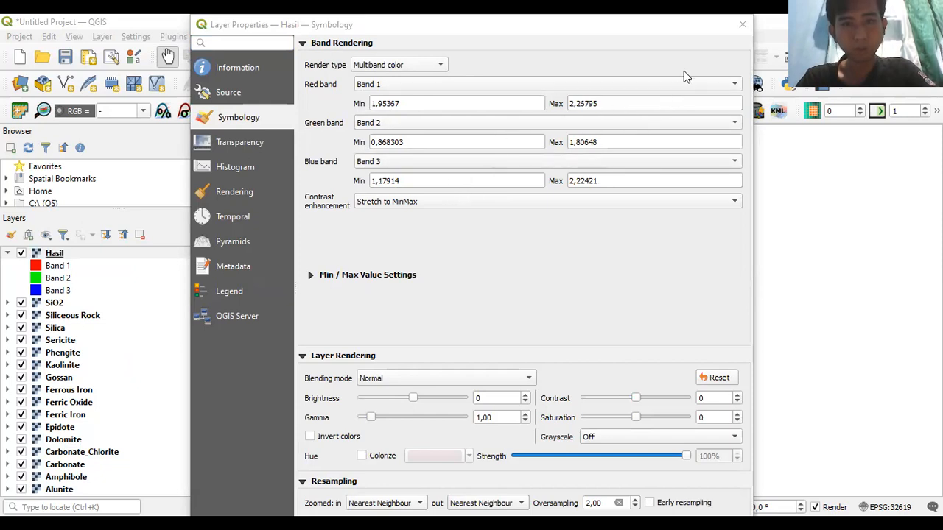
pyautogui.click(743, 25)
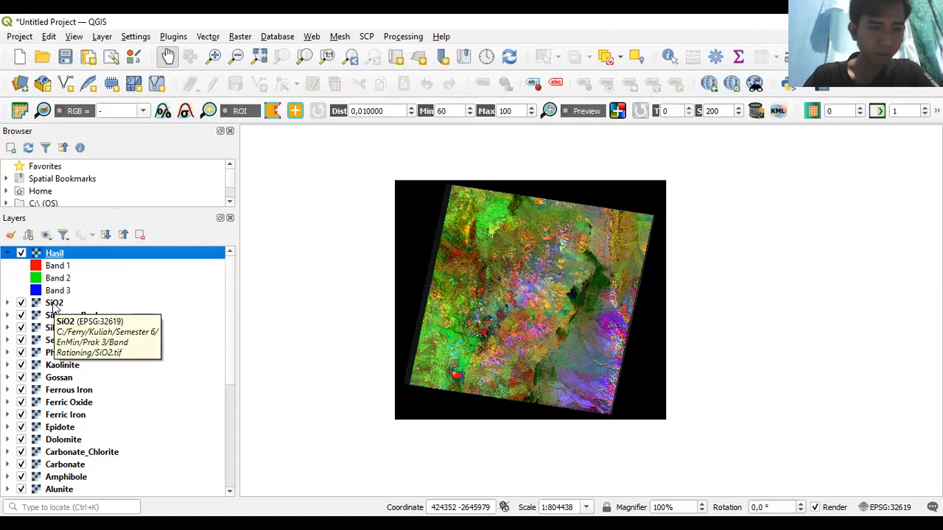
pyautogui.click(53, 305)
# - Apply a cumulative cut stretch to SiO2, narrowing its range to 1,176996–2,225265
pyautogui.rightClick(53, 305)
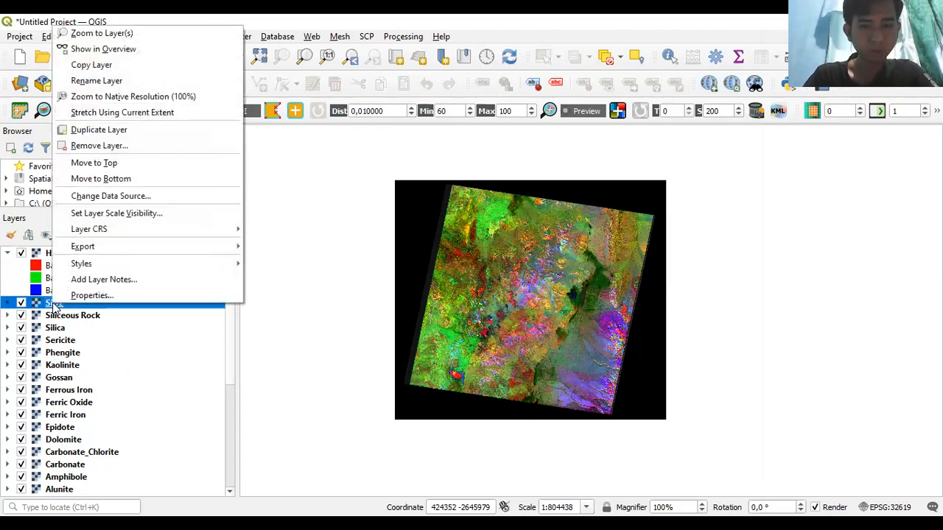
pyautogui.click(610, 307)
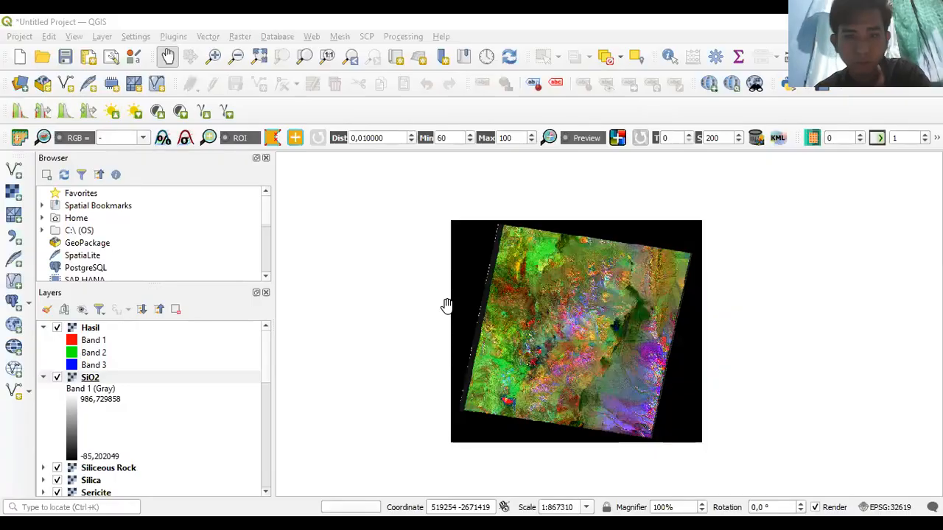
pyautogui.moveTo(592, 285); pyautogui.dragTo(526, 252)
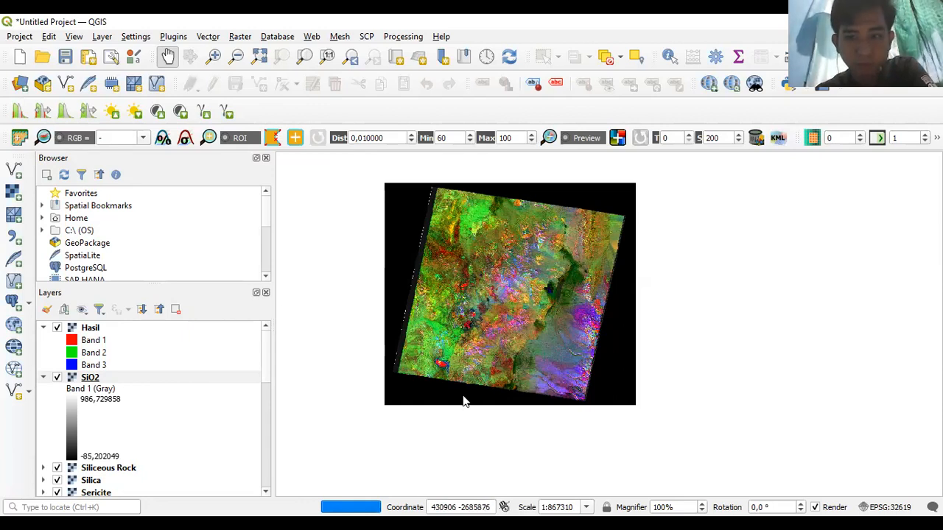
pyautogui.click(42, 380)
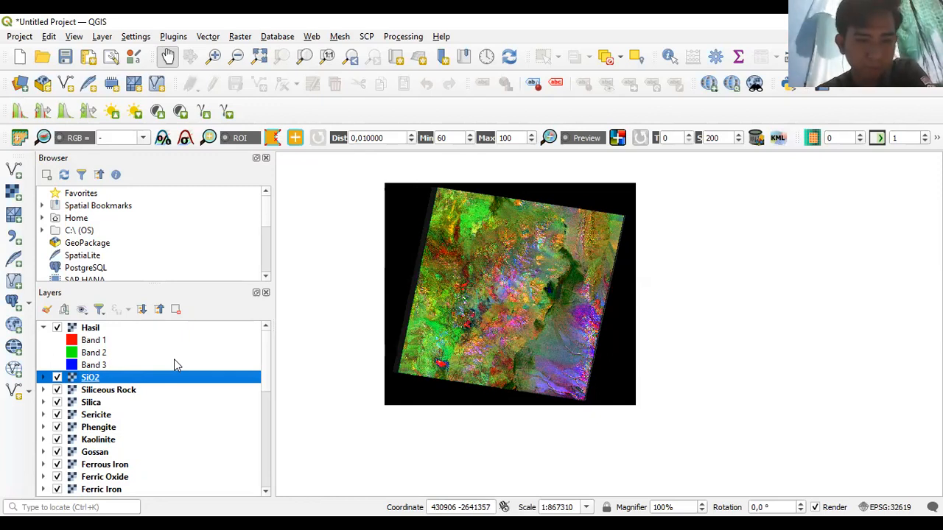
pyautogui.moveTo(265, 372)
pyautogui.mouseDown()
pyautogui.moveTo(264, 401)
pyautogui.moveTo(262, 371)
pyautogui.mouseUp()
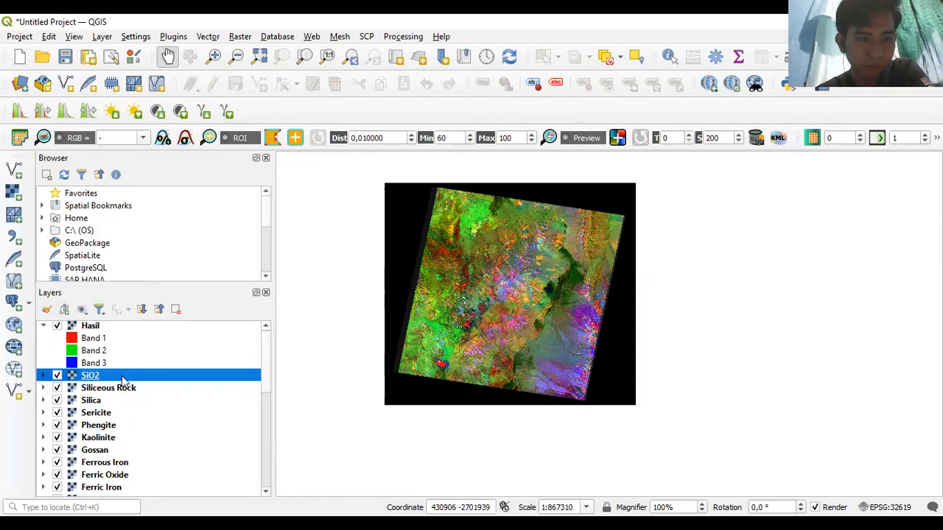
pyautogui.click(42, 375)
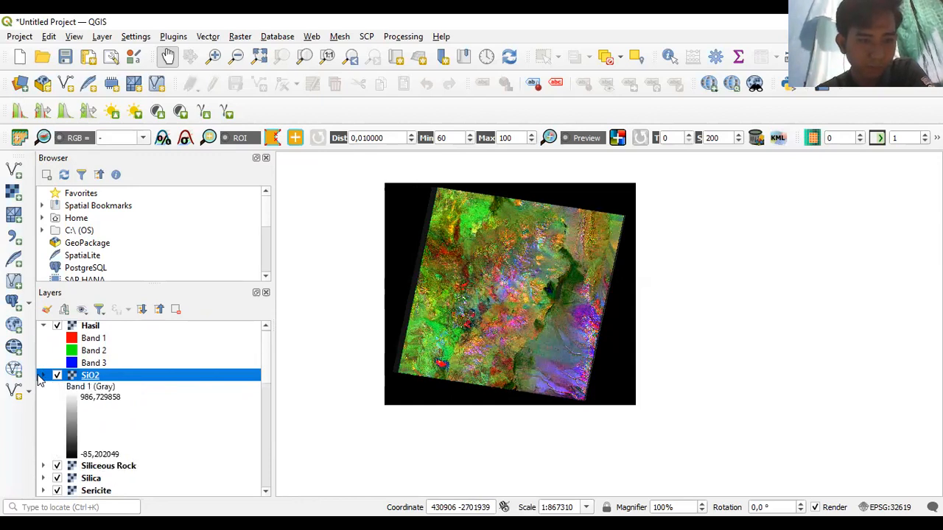
pyautogui.click(41, 112)
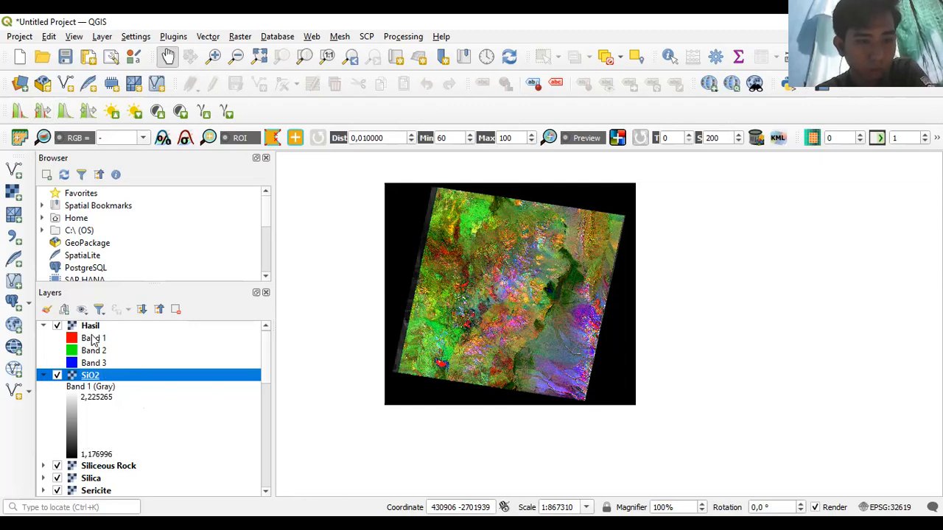
pyautogui.click(93, 332)
pyautogui.rightClick(91, 327)
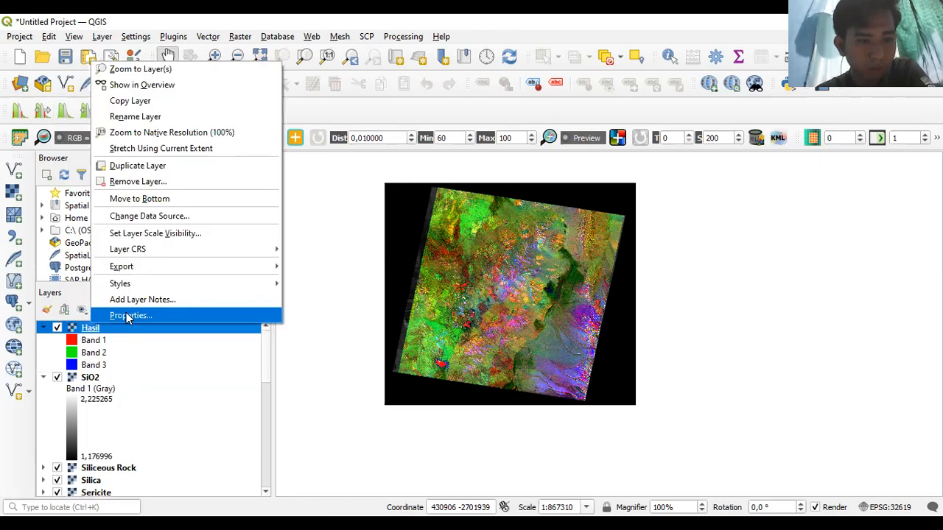
pyautogui.click(129, 316)
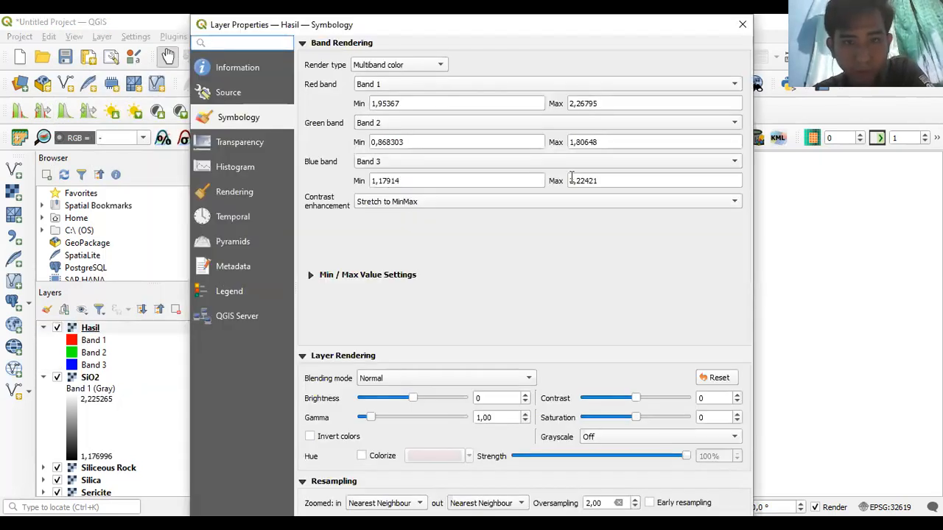
pyautogui.click(742, 24)
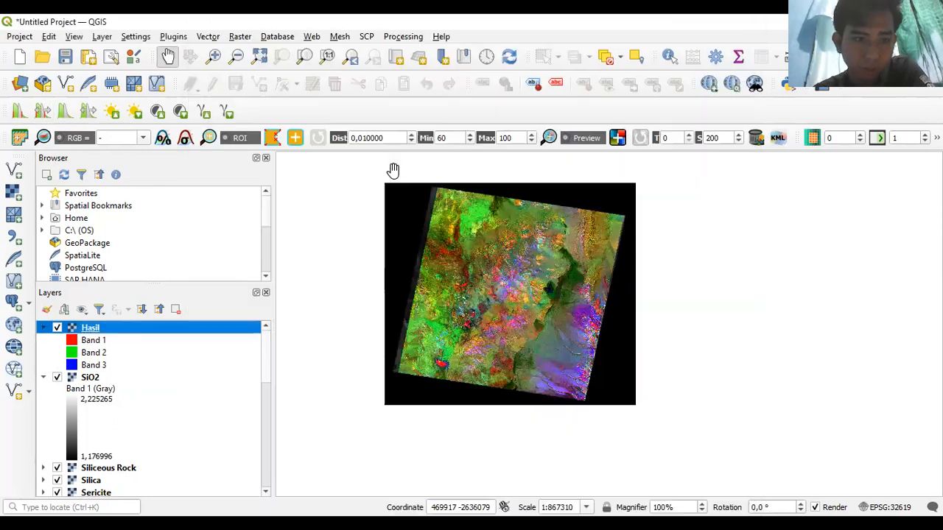
pyautogui.click(43, 377)
pyautogui.rightClick(43, 377)
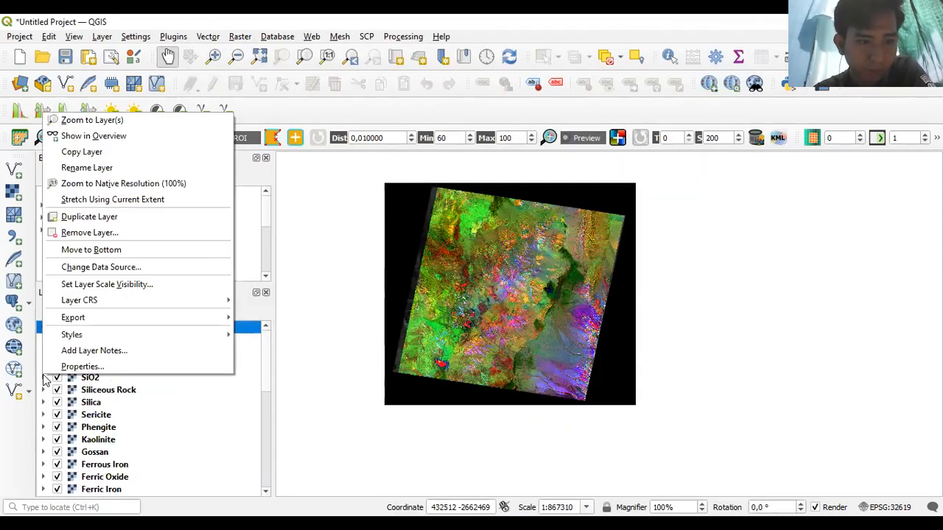
# - Stretch Ferric Oxide so its grey range becomes 0,868322–1,806487
pyautogui.rightClick(110, 478)
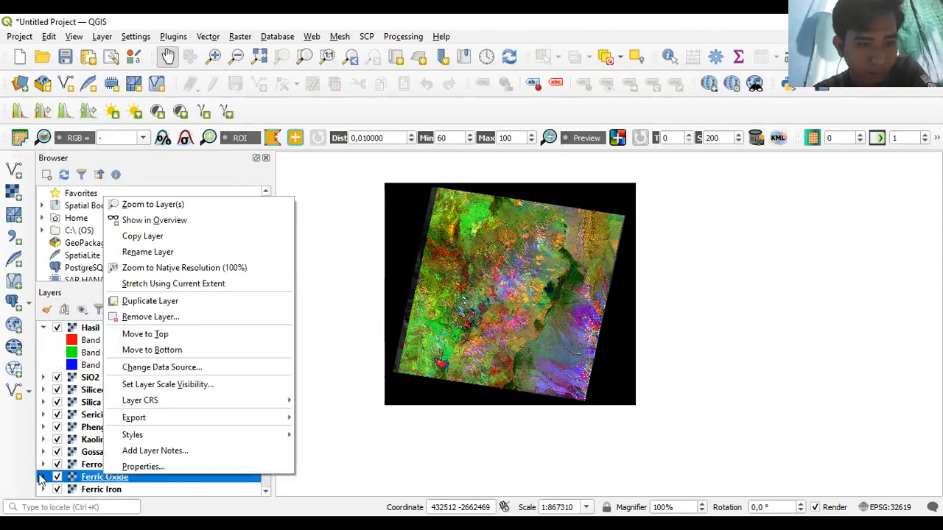
pyautogui.click(42, 477)
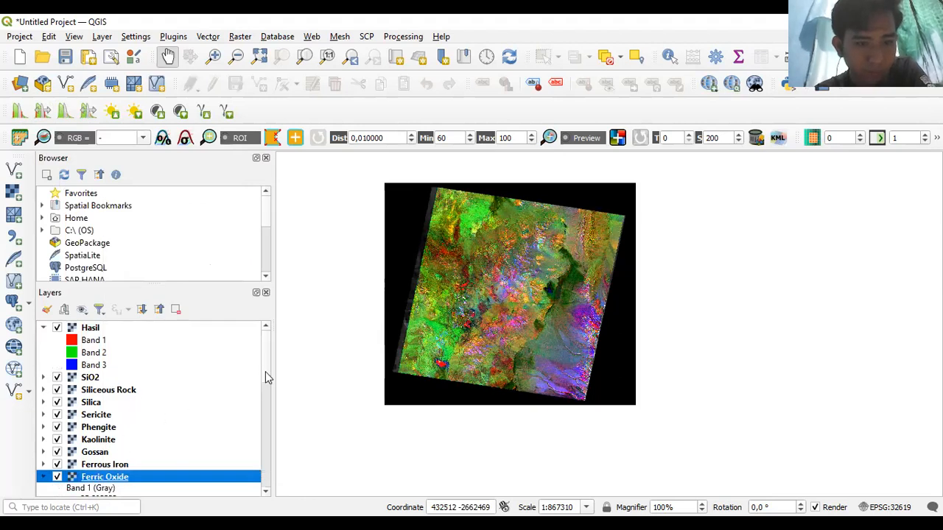
pyautogui.scroll(-1, 266, 380)
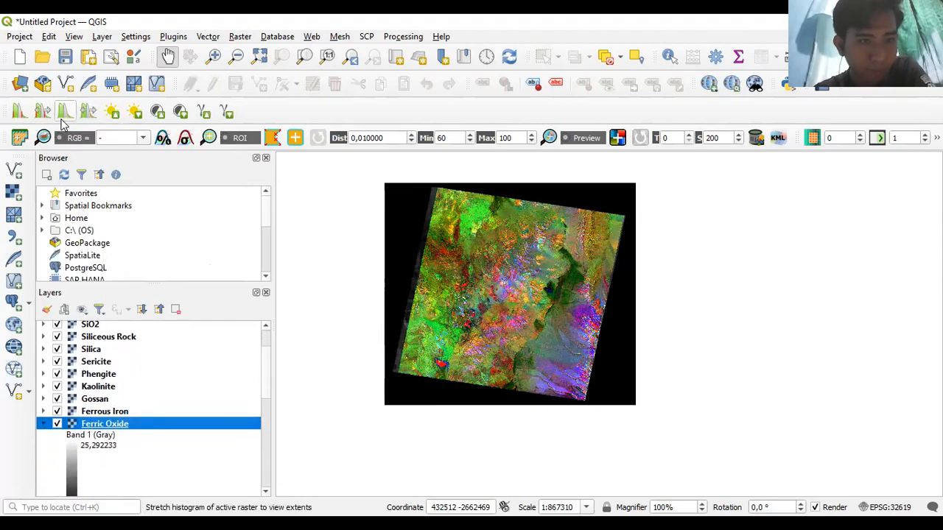
pyautogui.click(43, 112)
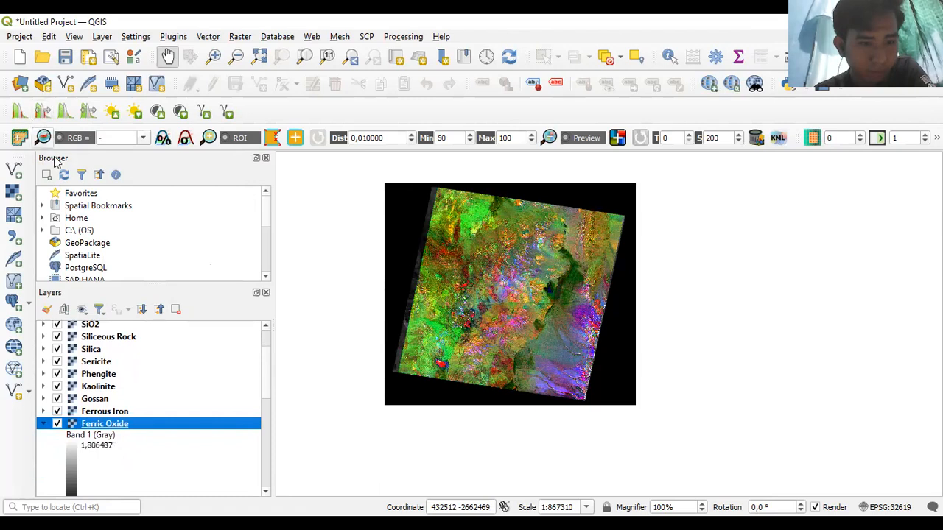
pyautogui.scroll(-2, 268, 373)
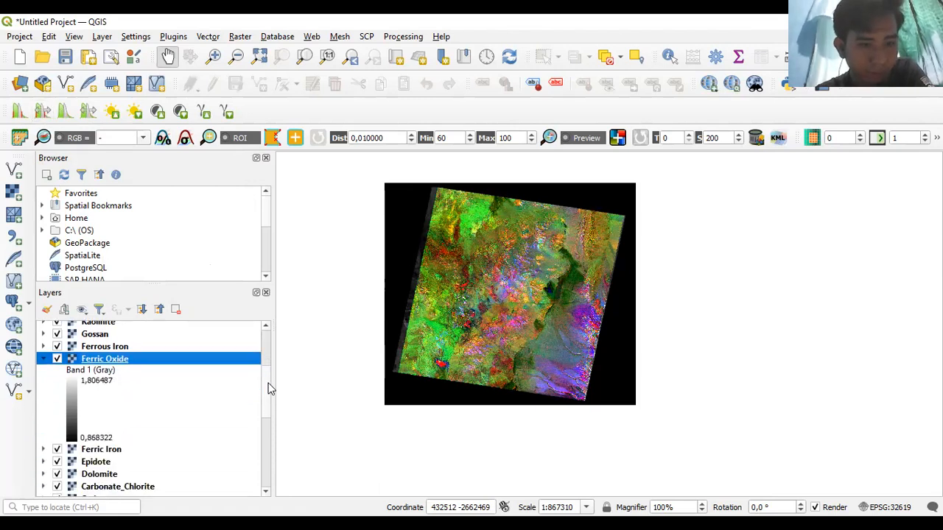
pyautogui.scroll(1, 267, 372)
pyautogui.scroll(2, 265, 363)
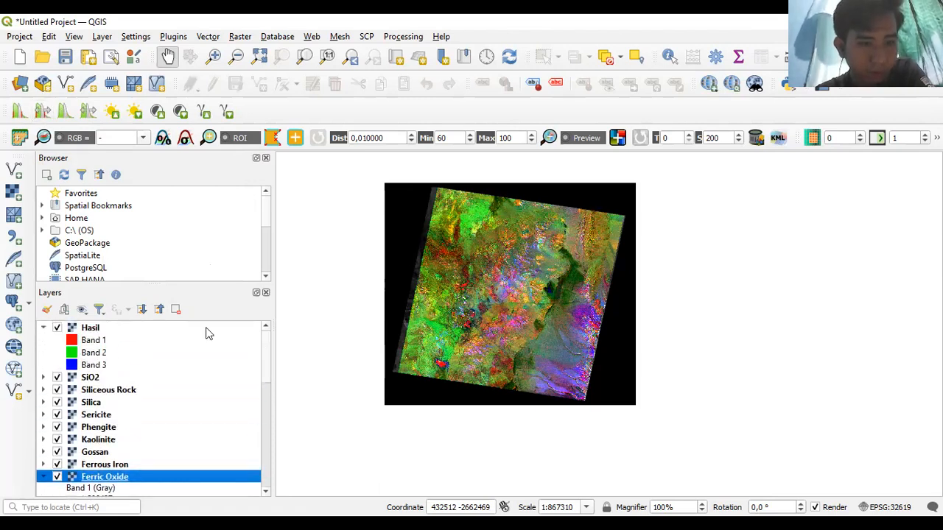
# - Compare against the green band range in the Hasil layer's symbology
pyautogui.rightClick(91, 327)
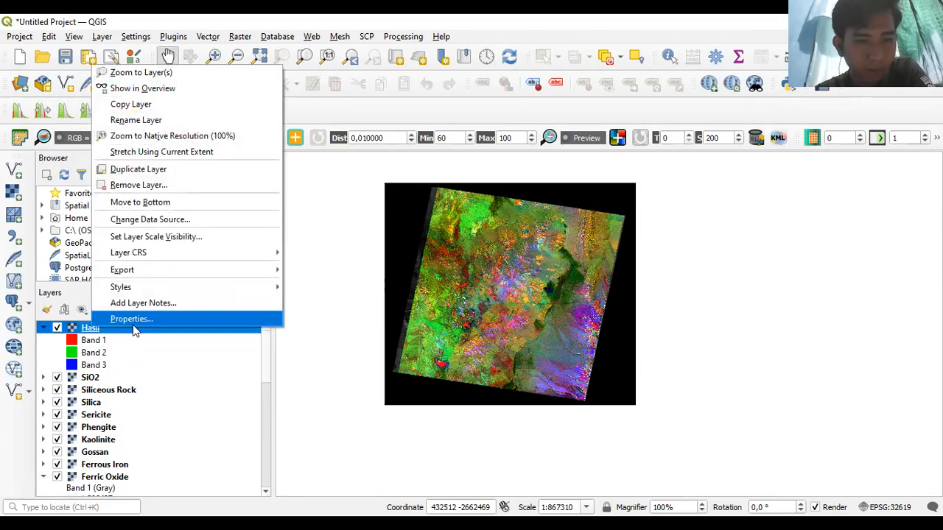
pyautogui.click(318, 300)
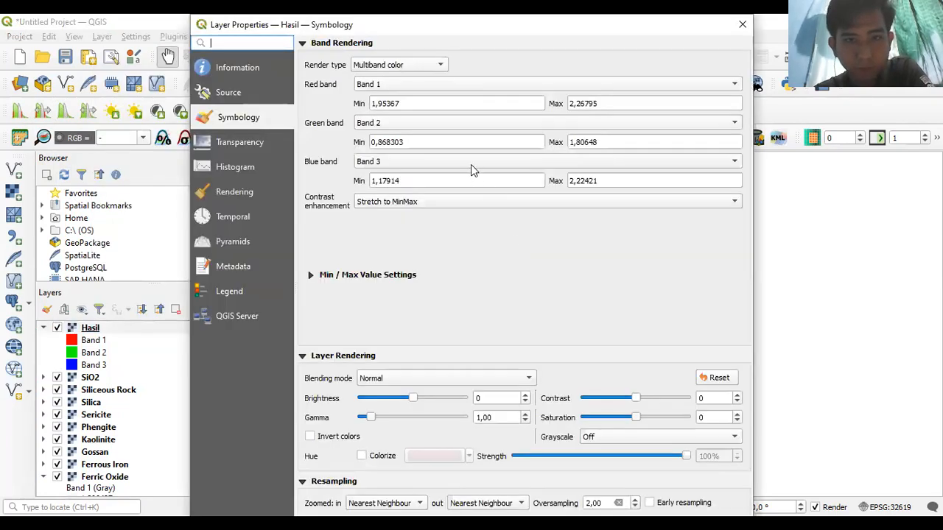
pyautogui.click(742, 28)
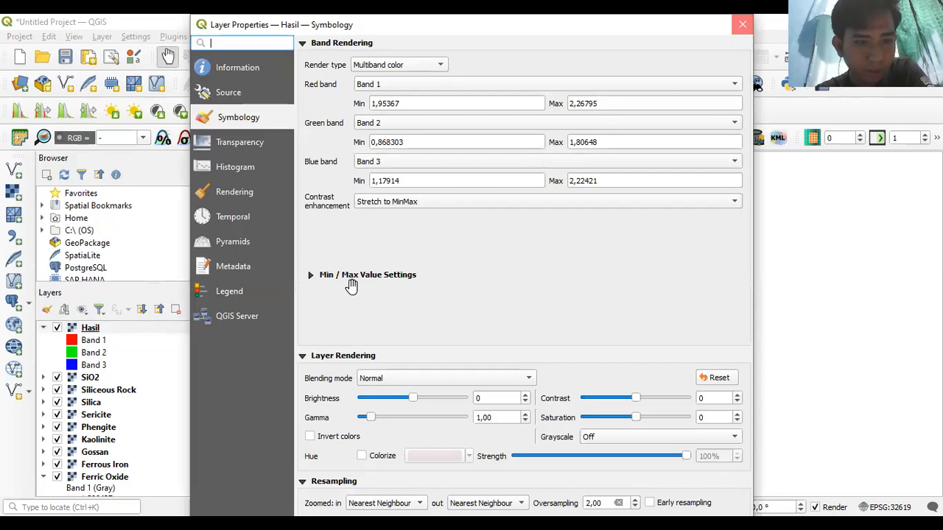
pyautogui.scroll(-2, 269, 368)
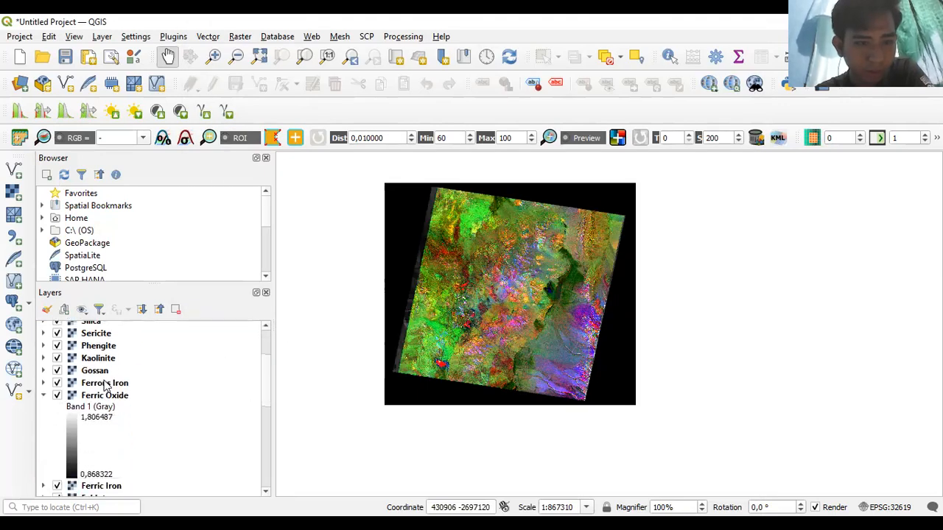
# - Stretch Carbonate_Chlorite so its grey range becomes 1,947493–2,267901
pyautogui.click(43, 396)
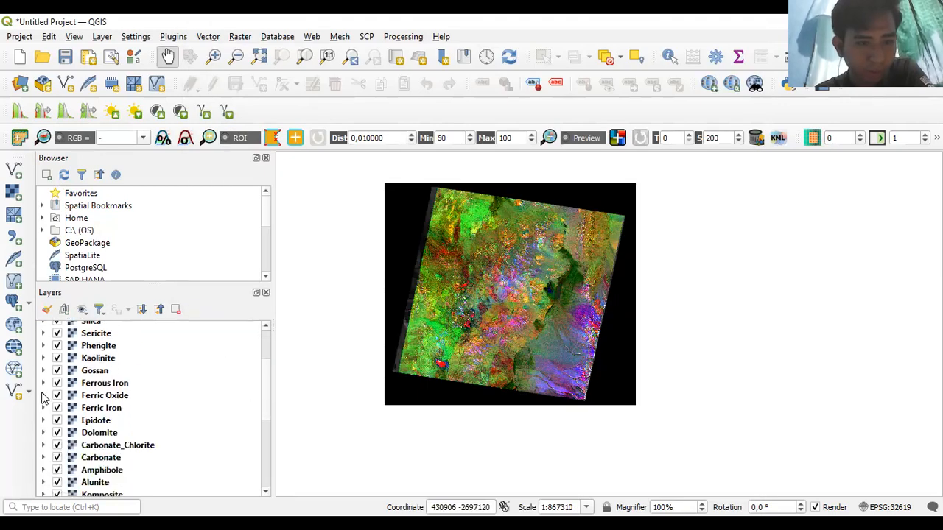
pyautogui.click(44, 445)
pyautogui.click(73, 447)
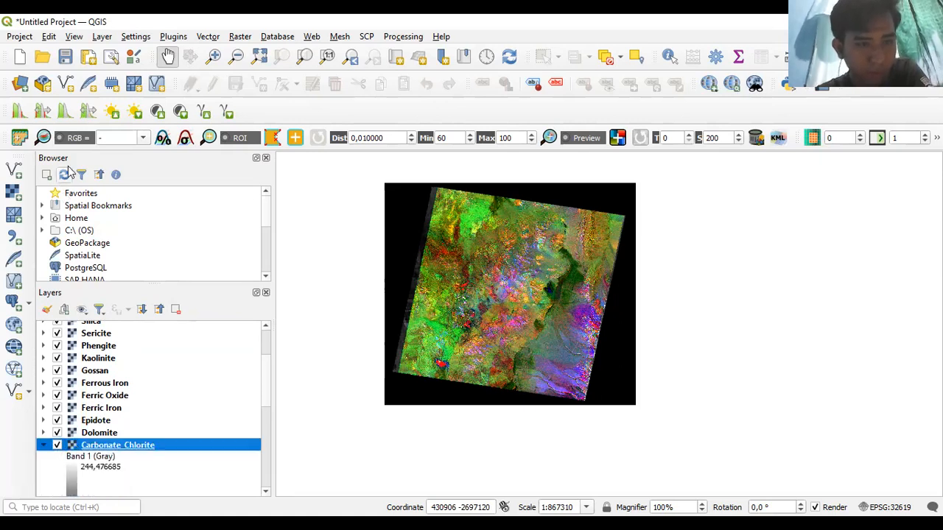
pyautogui.click(42, 110)
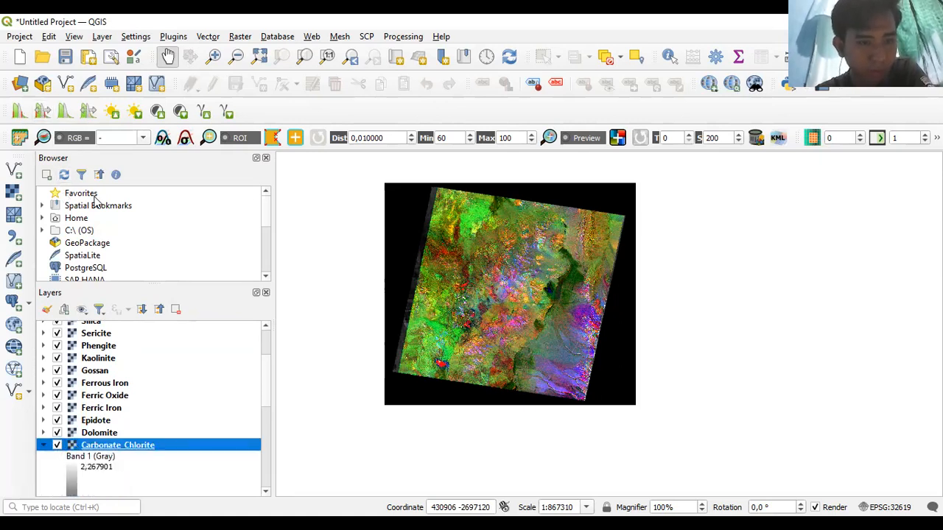
pyautogui.scroll(-3, 266, 364)
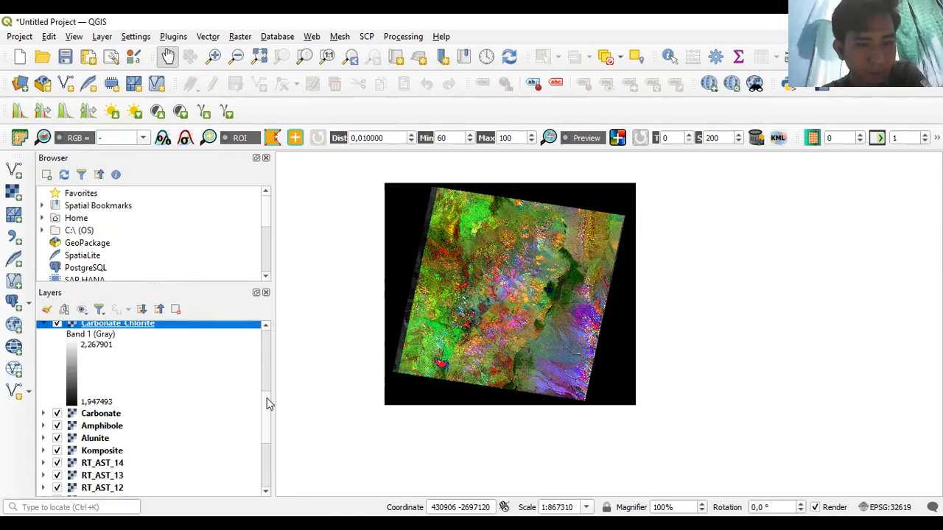
pyautogui.scroll(2, 261, 394)
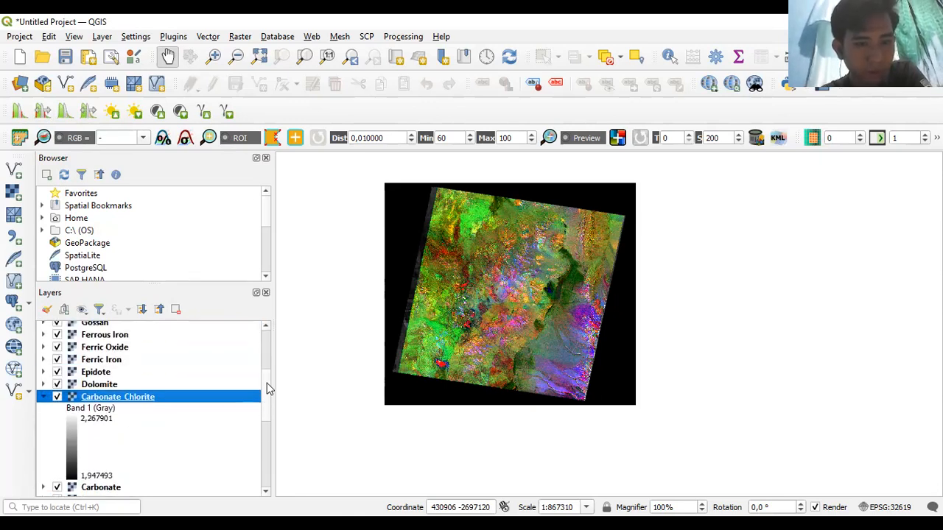
pyautogui.click(42, 402)
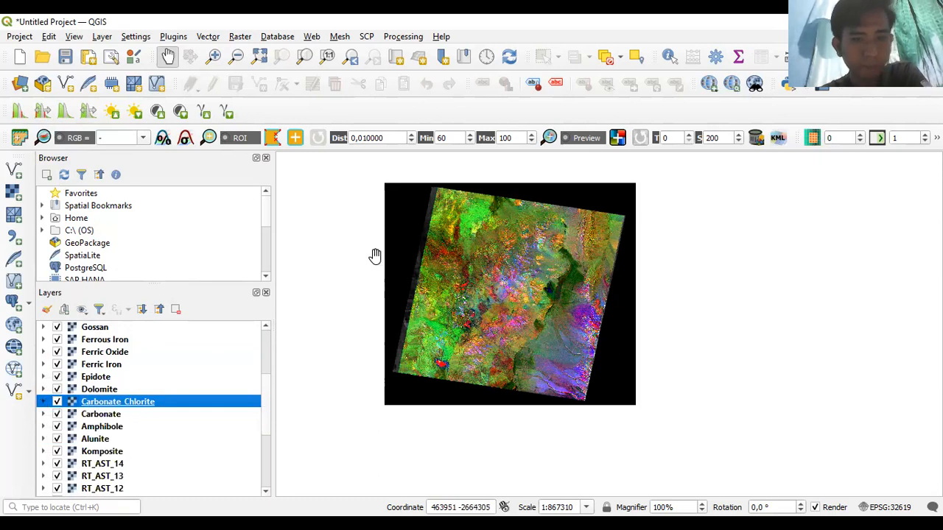